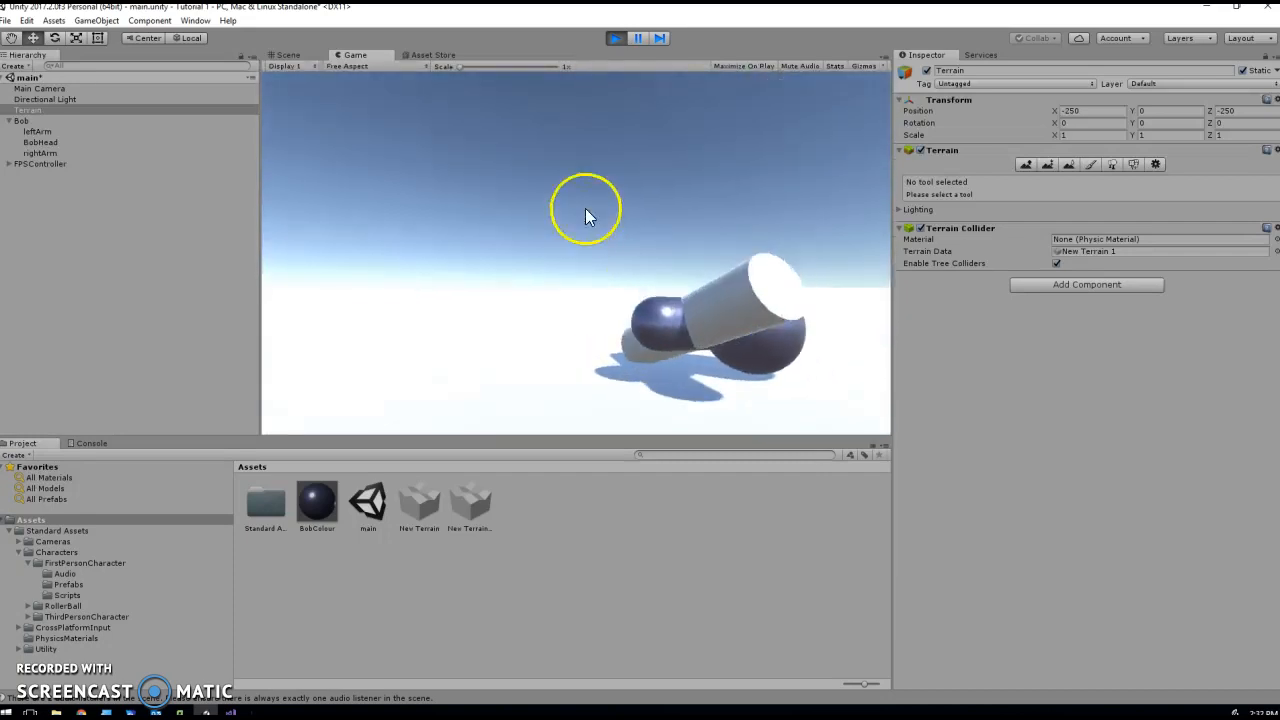
# Stop the game preview, then add a cube to the scene and move it to about X 2.5, Y 2.5, Z -4.4.
pyautogui.click(614, 38)
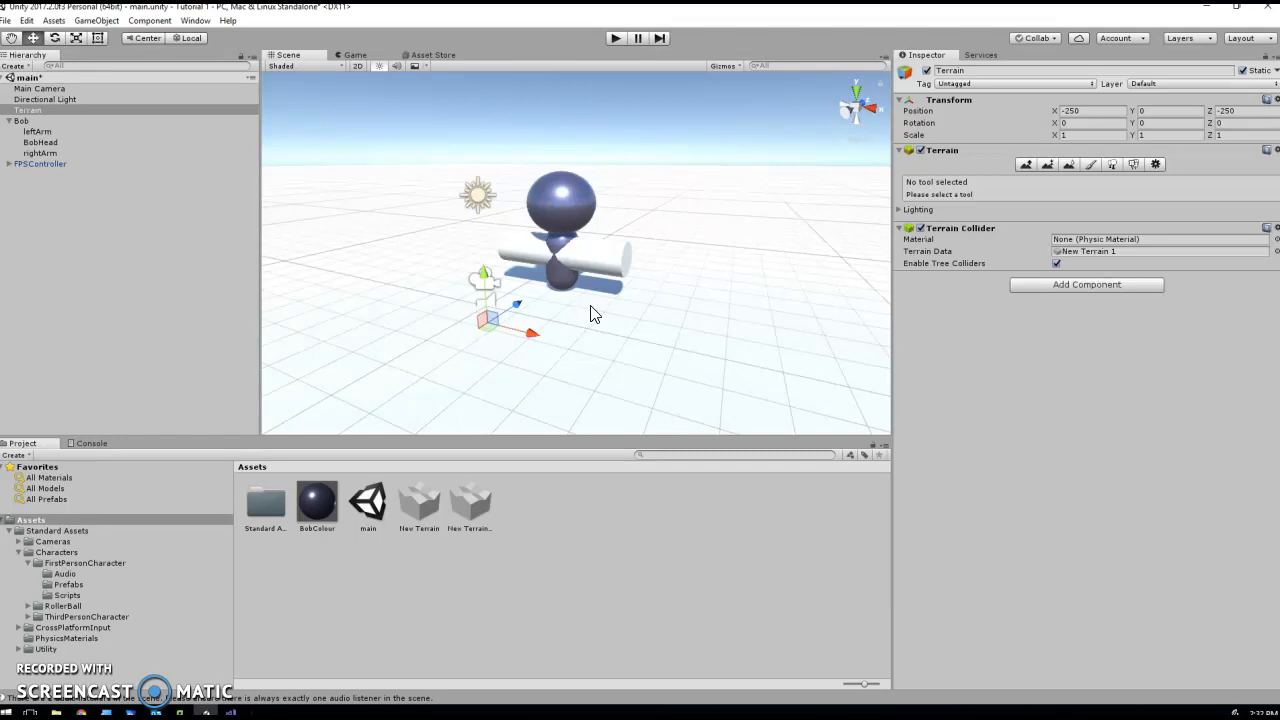
pyautogui.click(74, 222)
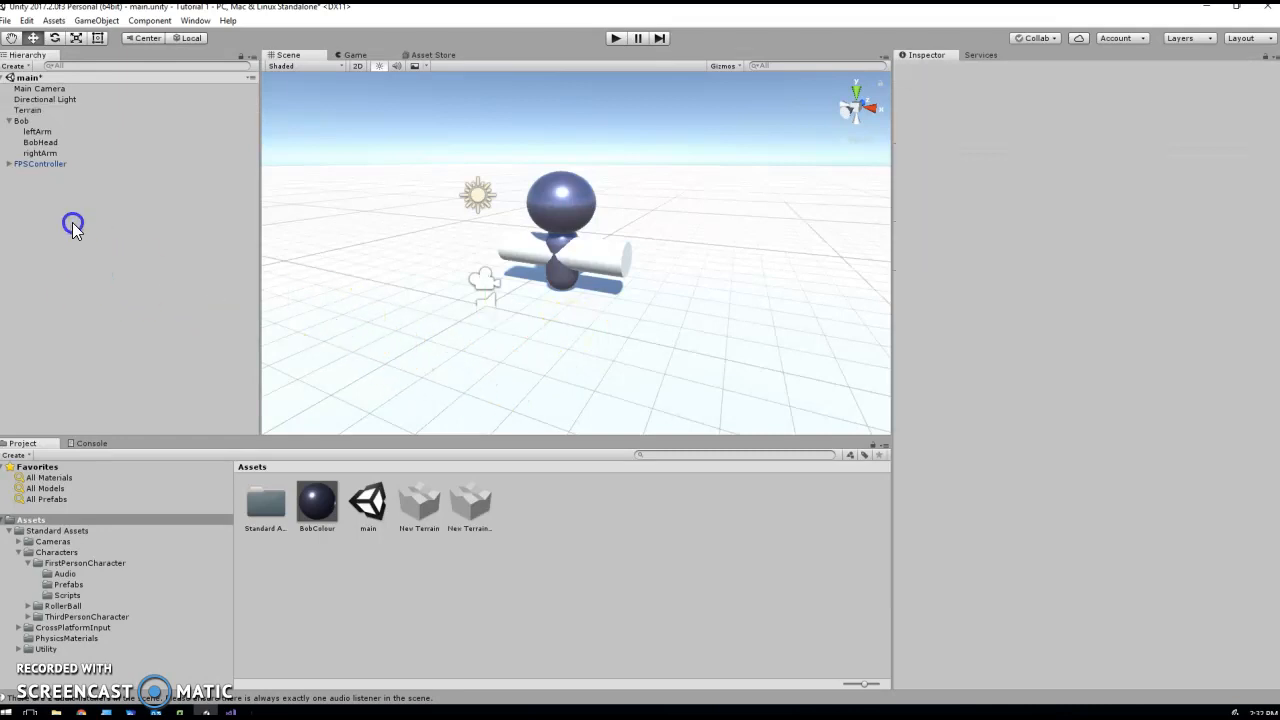
pyautogui.rightClick(58, 207)
pyautogui.moveTo(92, 326)
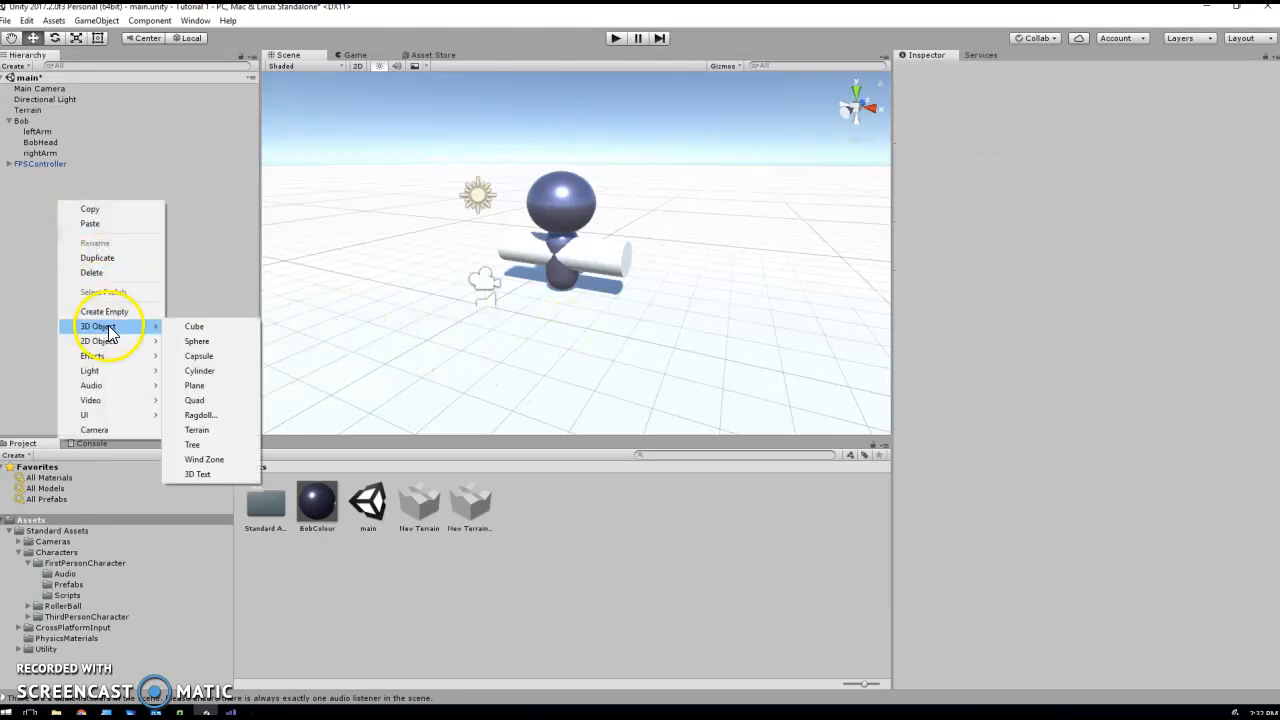
pyautogui.click(190, 326)
pyautogui.moveTo(586, 257); pyautogui.dragTo(390, 282)
# Scale the cube to 100 in X, 3 in Y and 3 in Z.
pyautogui.click(1165, 113)
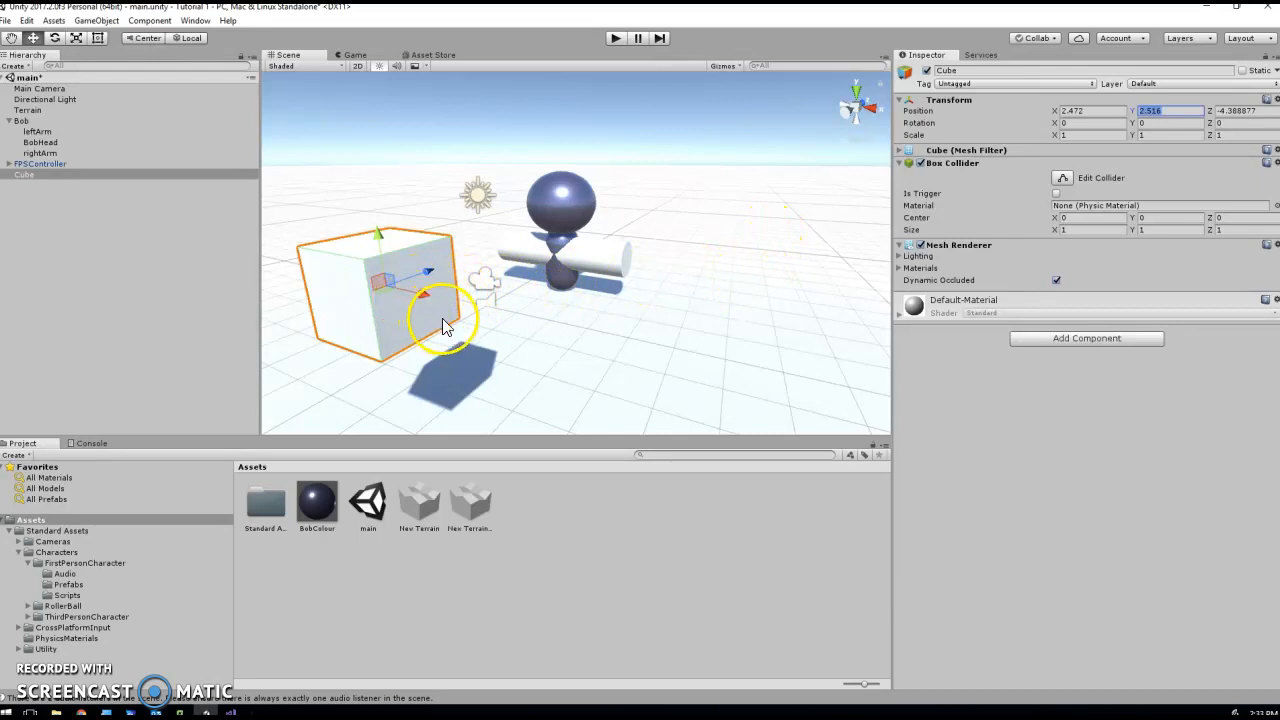
pyautogui.click(1170, 135)
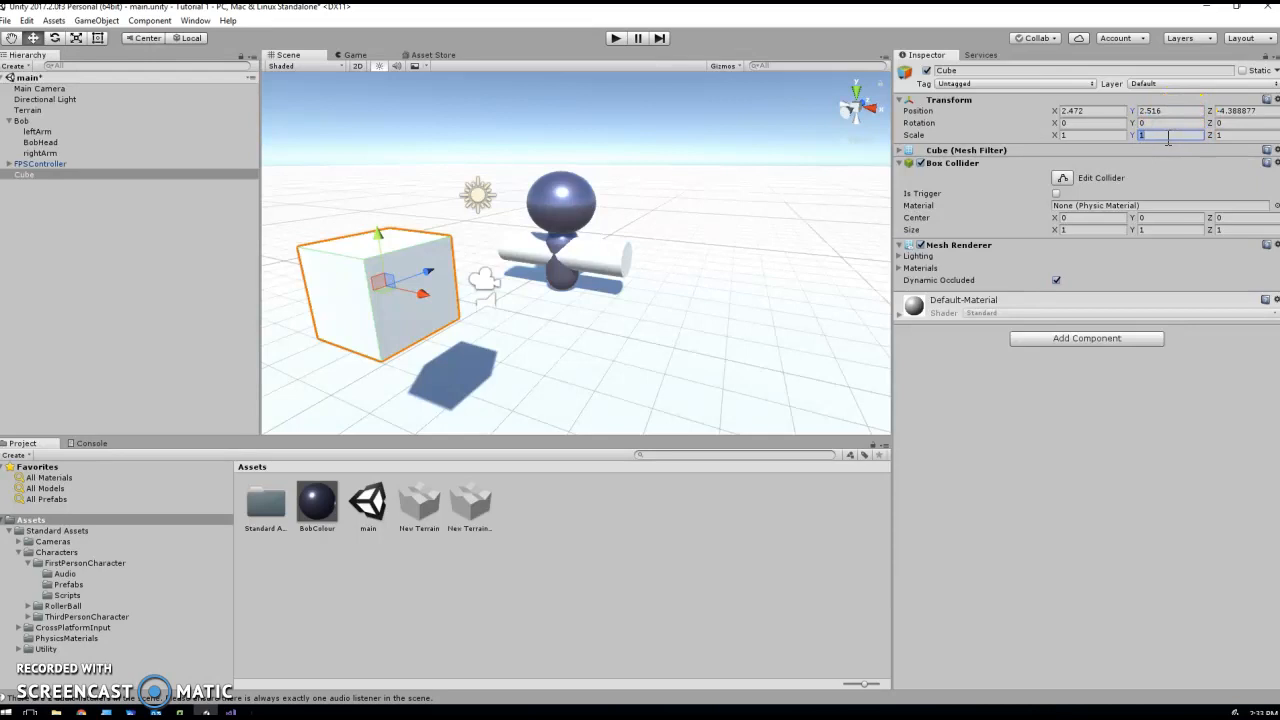
pyautogui.write('3')
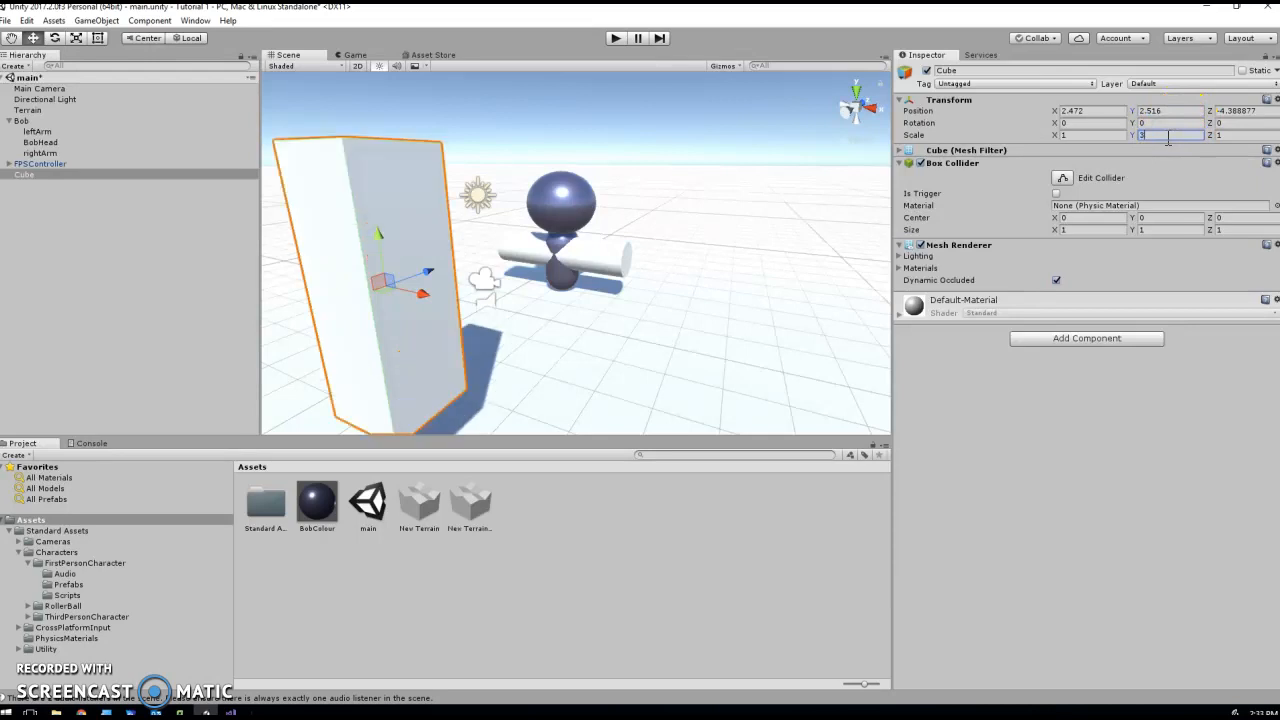
pyautogui.click(1107, 135)
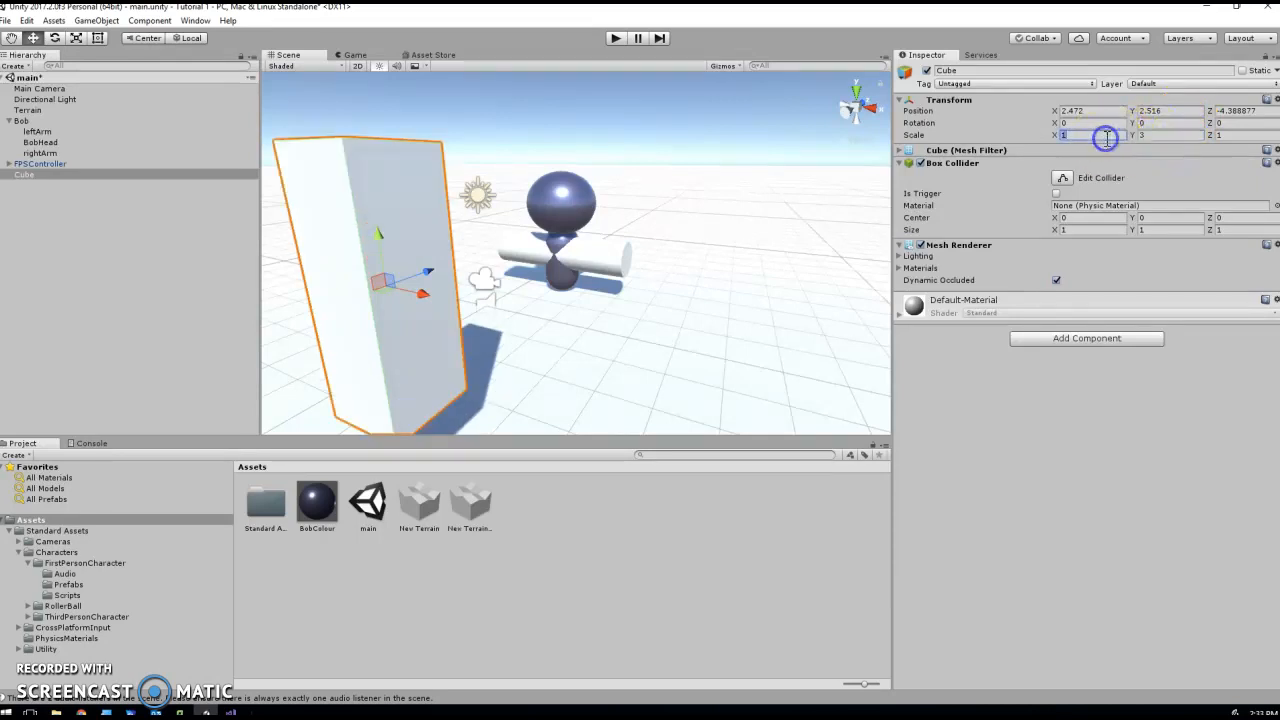
pyautogui.write('100')
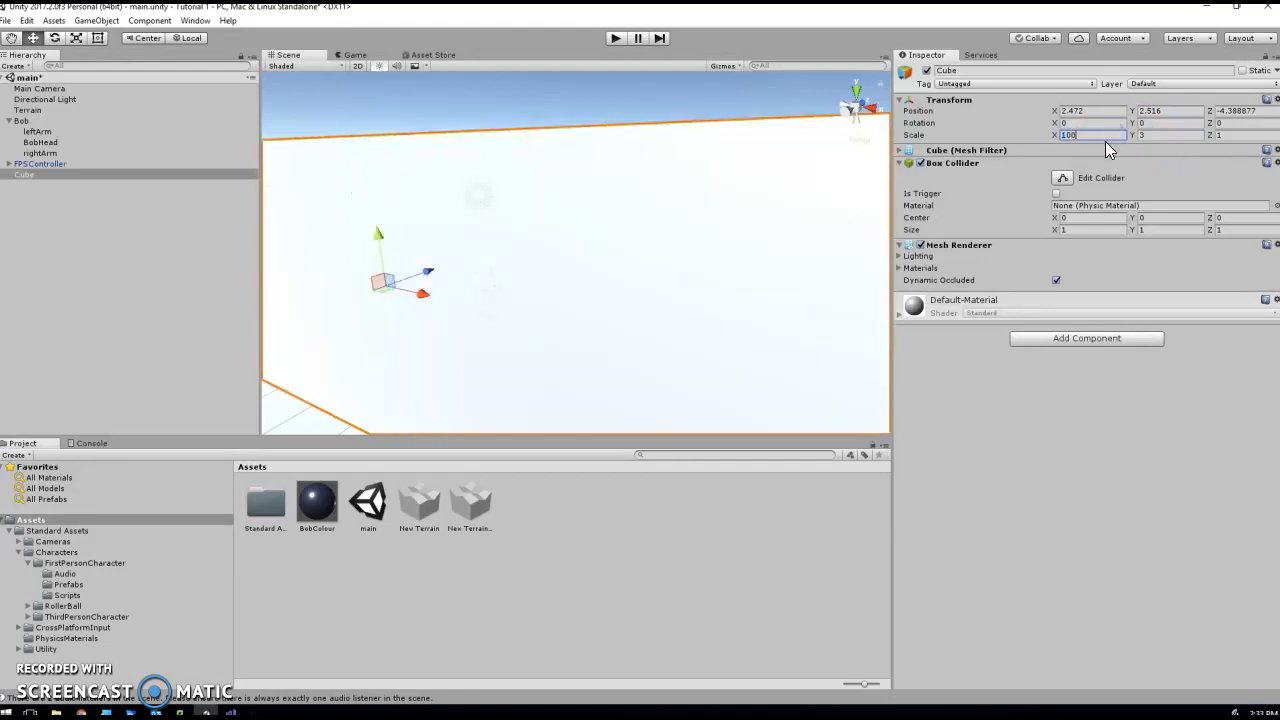
pyautogui.click(1230, 135)
pyautogui.write('3')
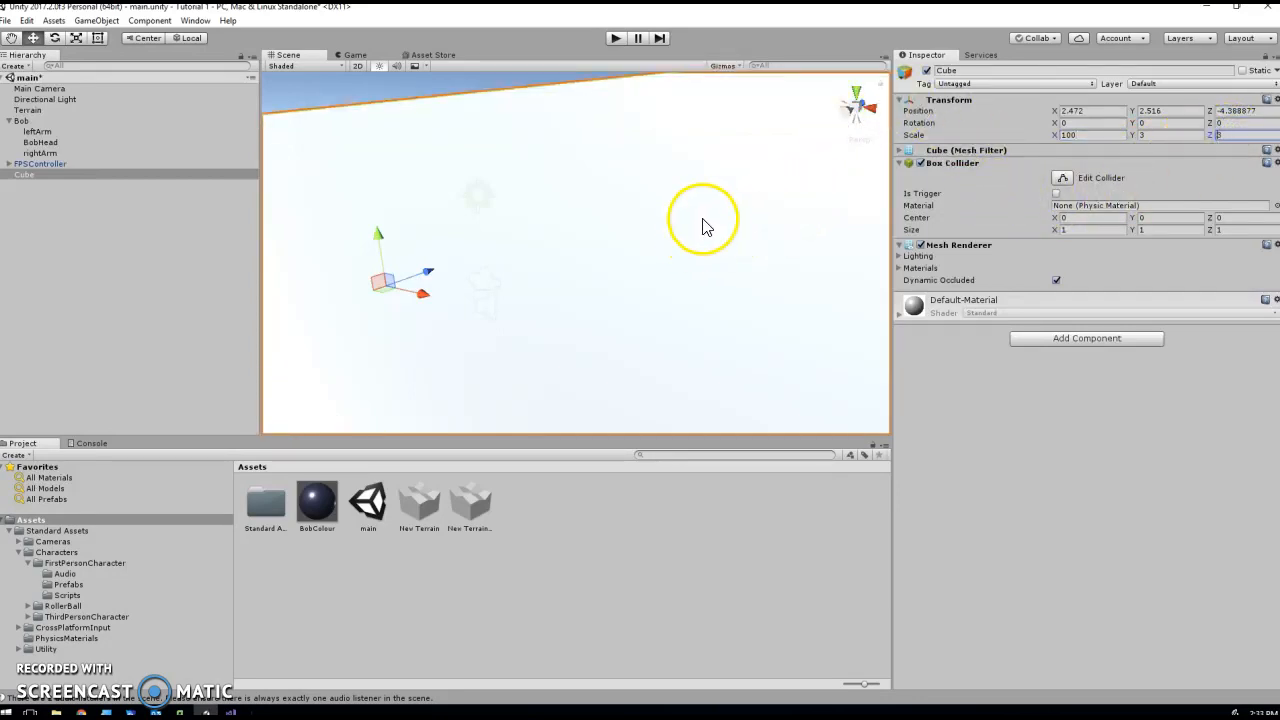
# Set the cube's Y position to 1.5.
pyautogui.scroll(-2, 691, 193)
pyautogui.scroll(2, 691, 188)
pyautogui.scroll(-2, 692, 183)
pyautogui.scroll(-5, 692, 185)
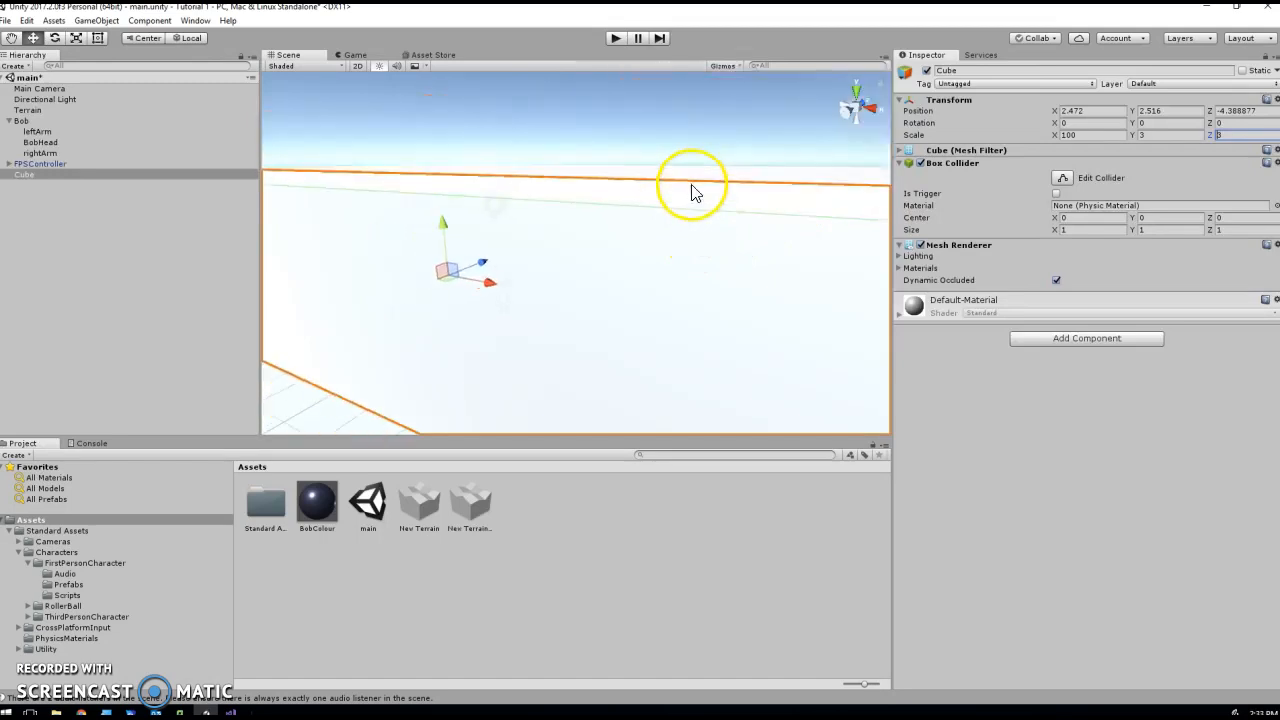
pyautogui.moveTo(643, 253); pyautogui.dragTo(591, 237, button='right')
pyautogui.click(1166, 108)
pyautogui.write('1.5')
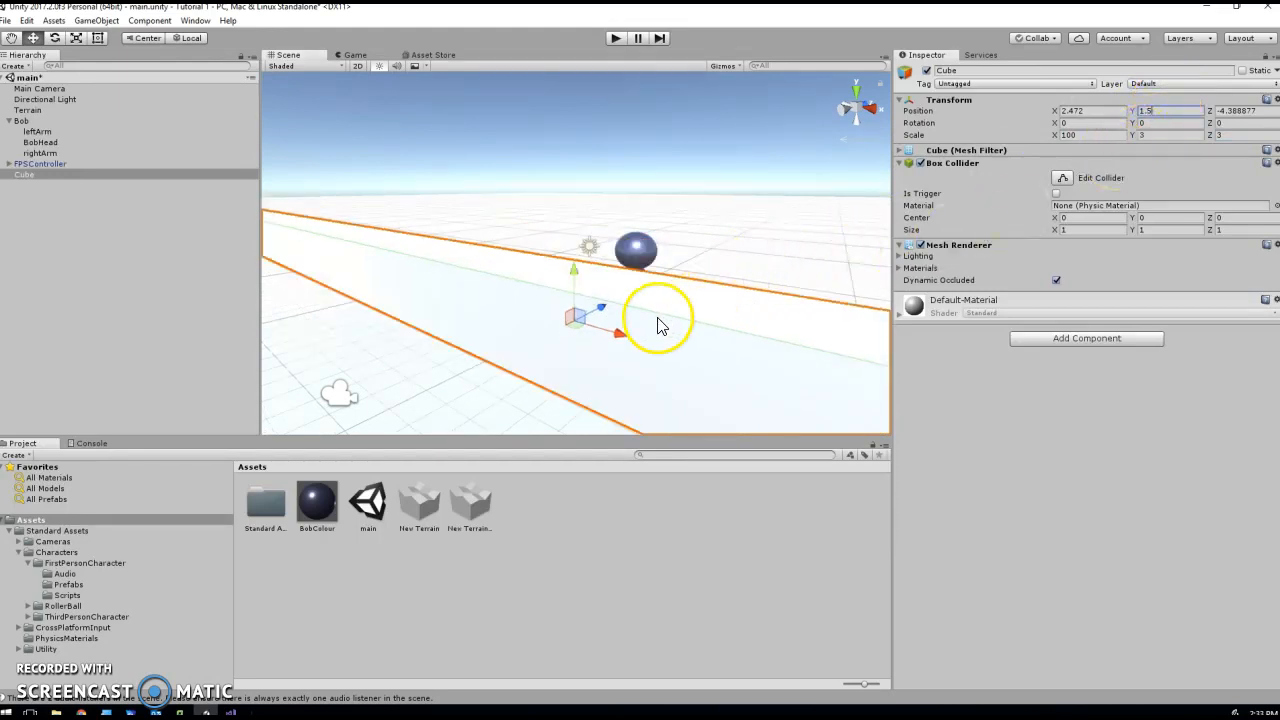
# Widen the cube by setting its Z scale to 6.
pyautogui.moveTo(609, 351); pyautogui.dragTo(510, 375, button='right')
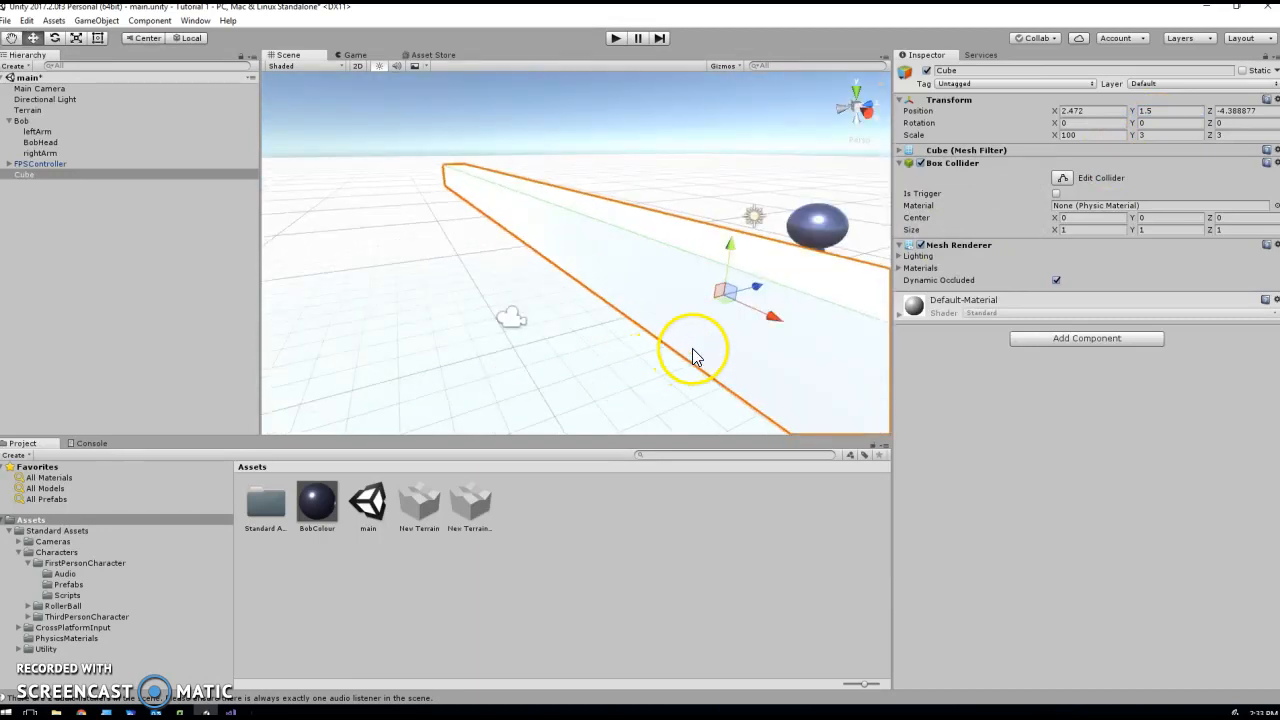
pyautogui.click(1230, 139)
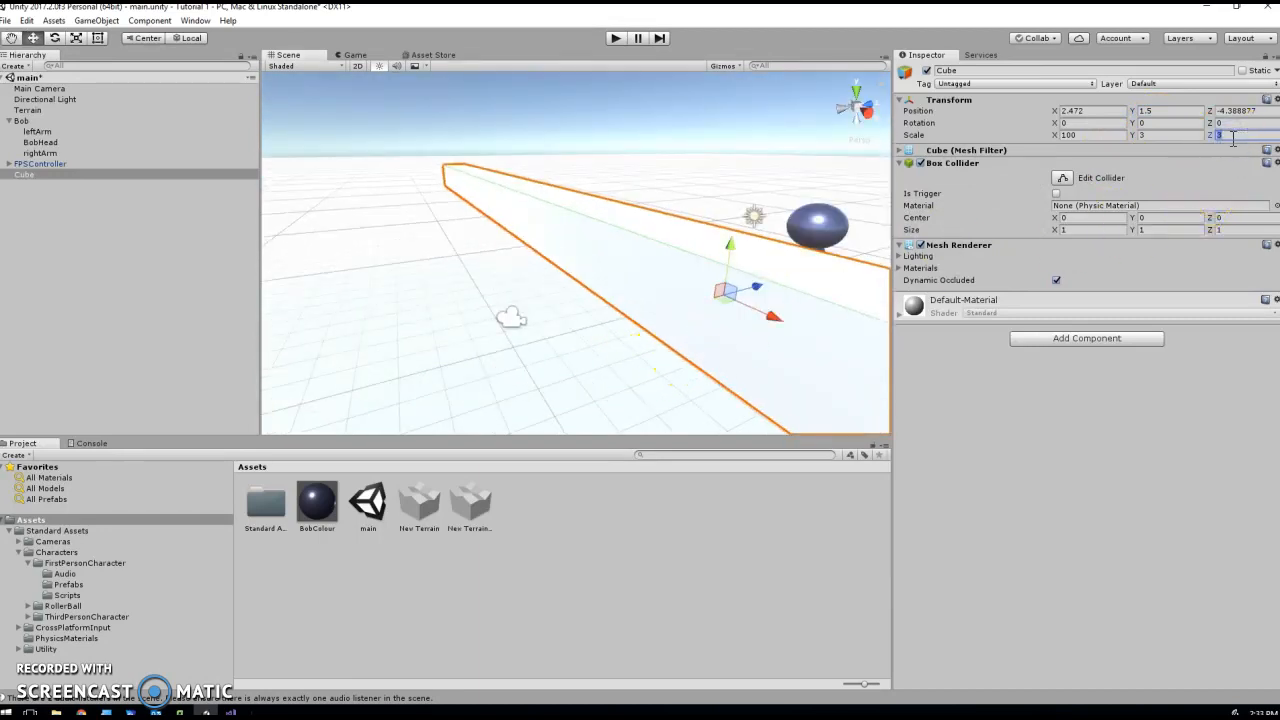
pyautogui.write('6')
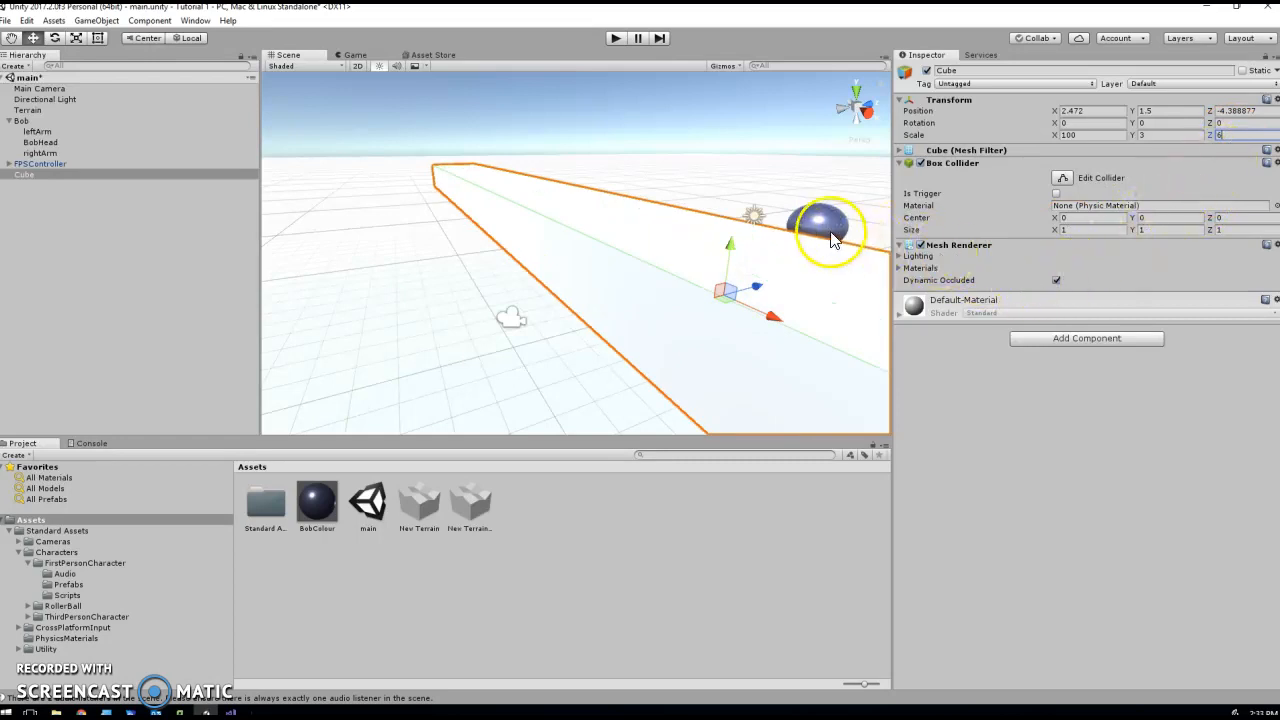
# Raise the Bob object above the platform by setting its Y position to 4.
pyautogui.click(21, 121)
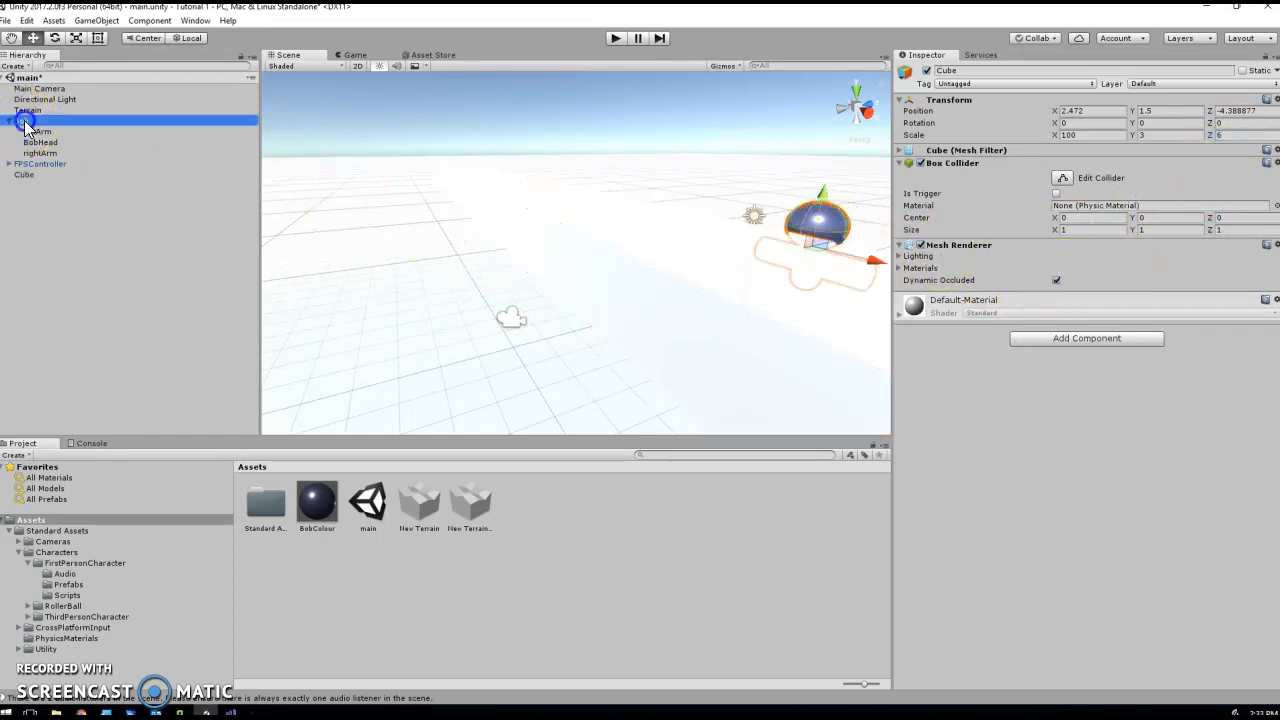
pyautogui.click(1176, 112)
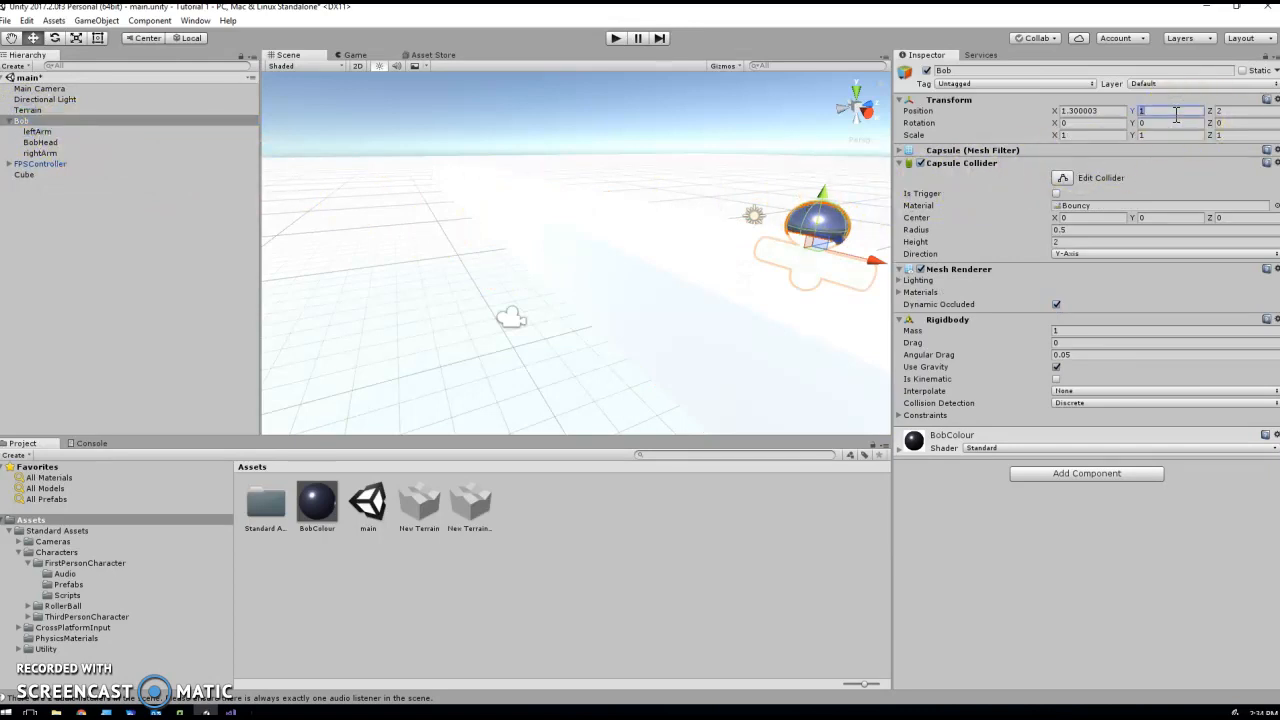
pyautogui.write('4')
pyautogui.moveTo(777, 236); pyautogui.dragTo(928, 225, button='right')
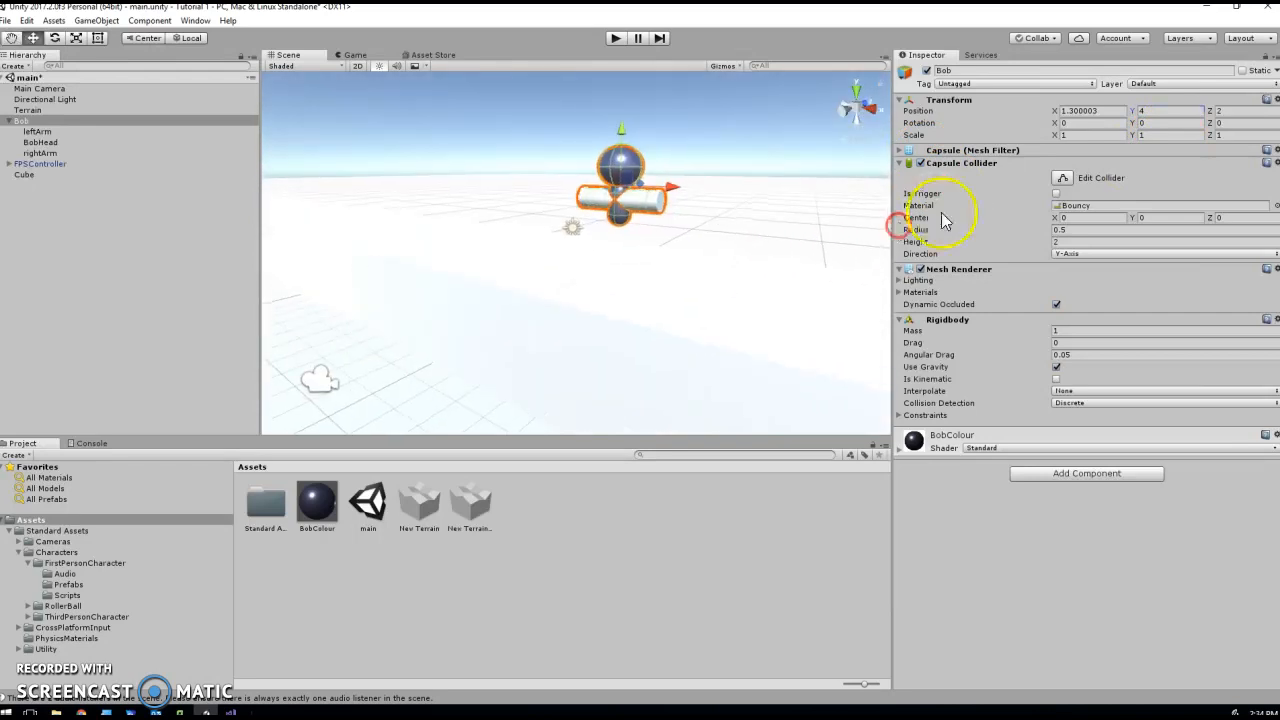
# Set Bob's X position to 2 and Z position to -2.
pyautogui.click(1086, 112)
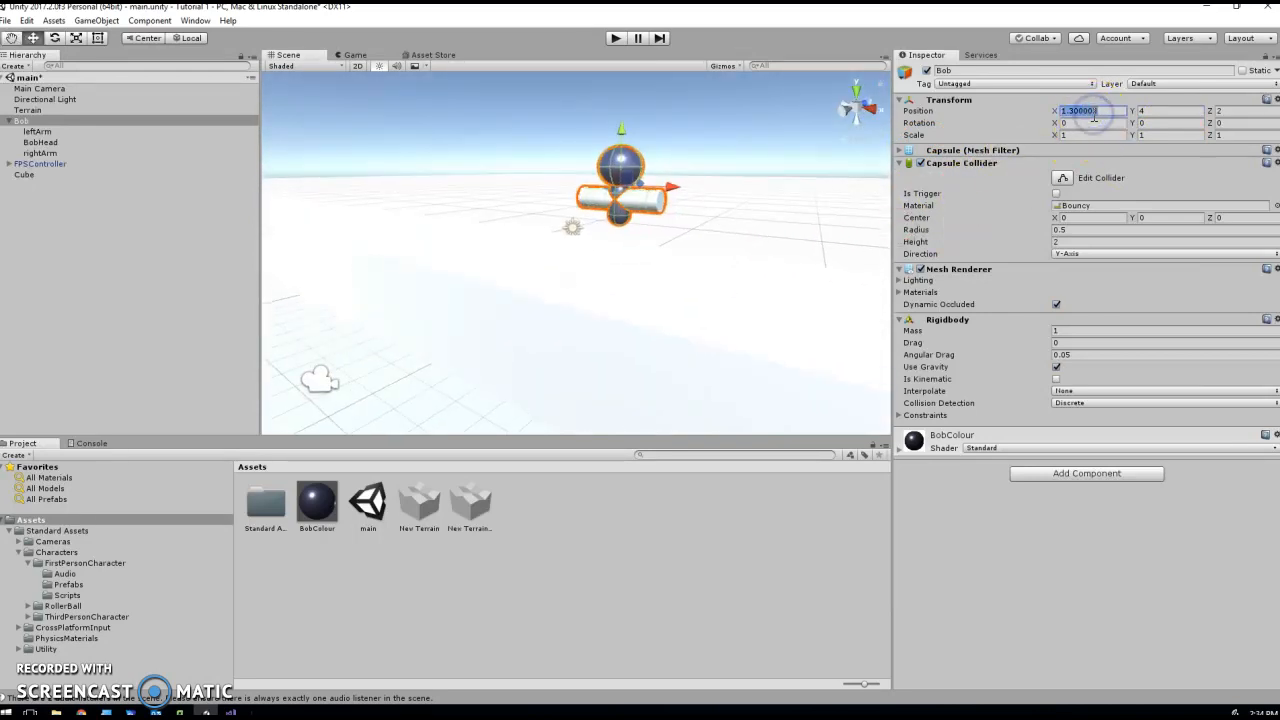
pyautogui.write('0')
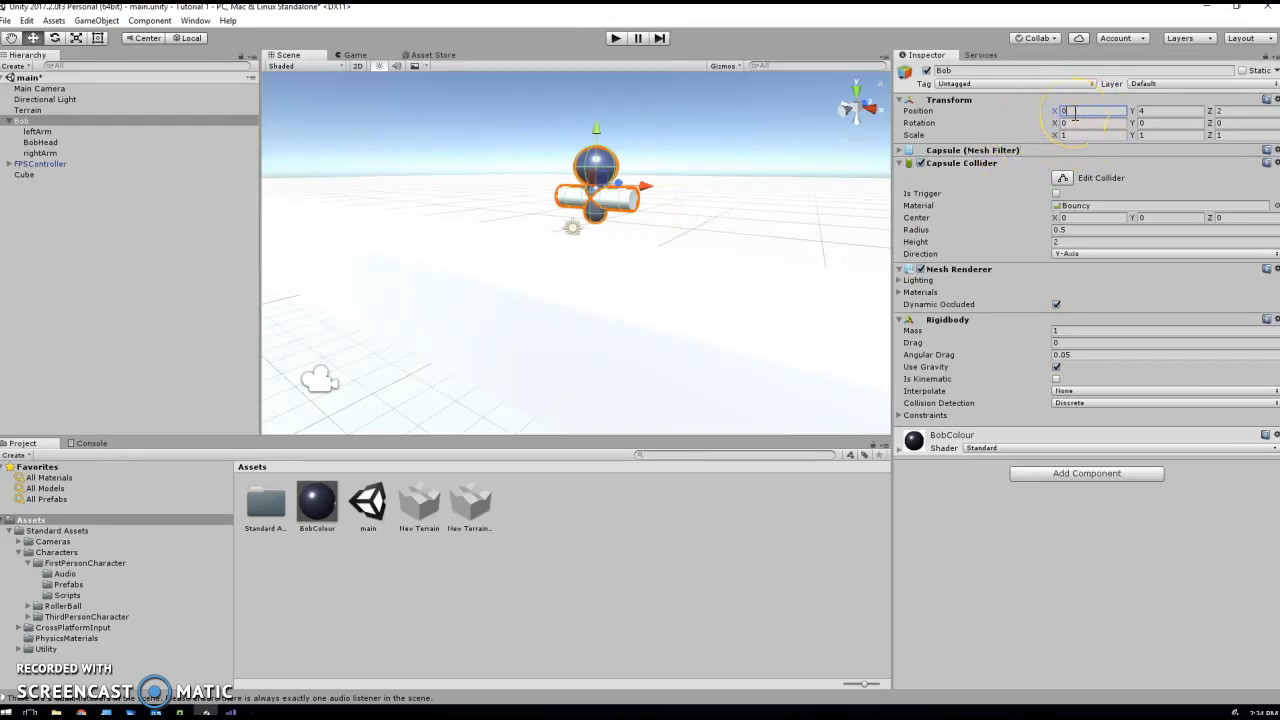
pyautogui.write('2')
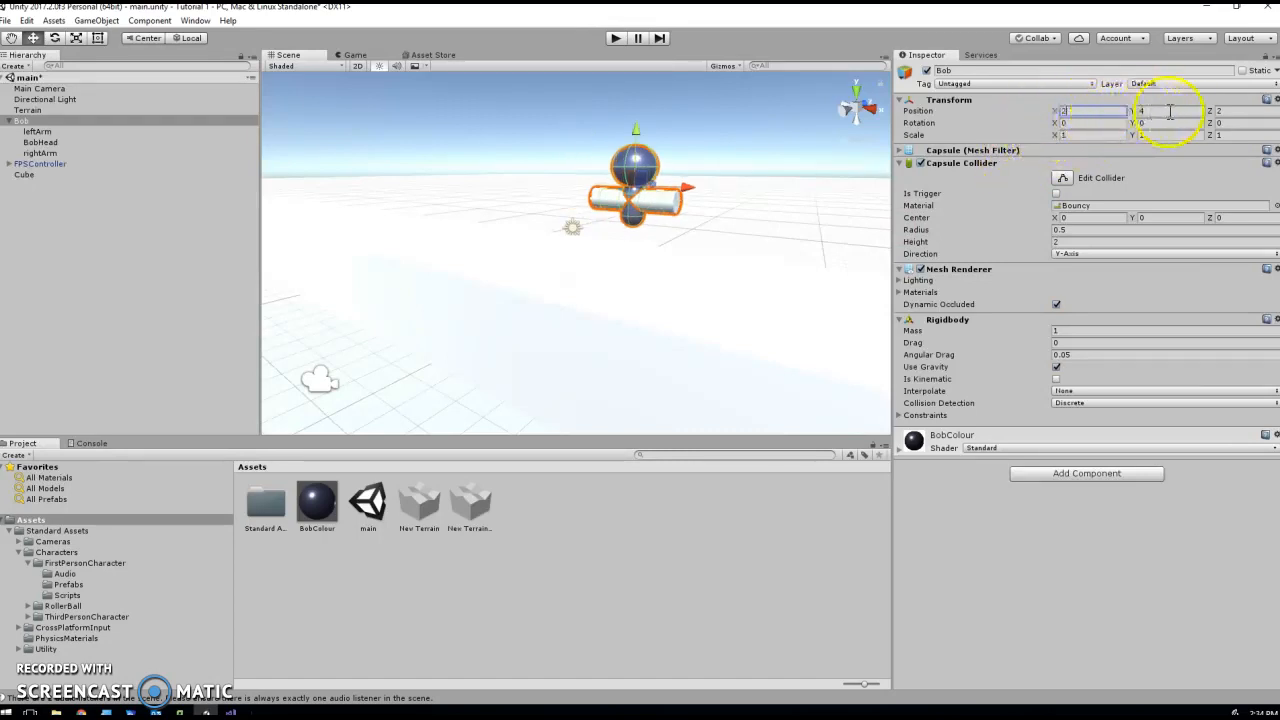
pyautogui.click(1226, 112)
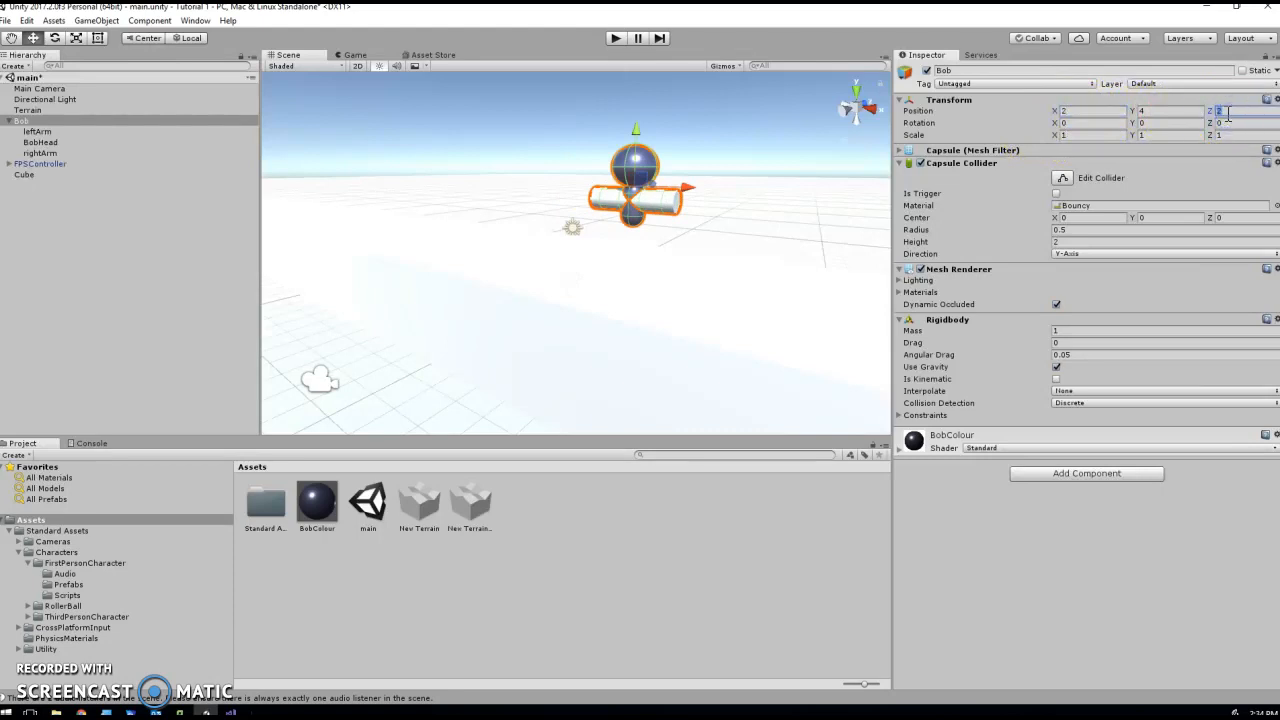
pyautogui.write('0')
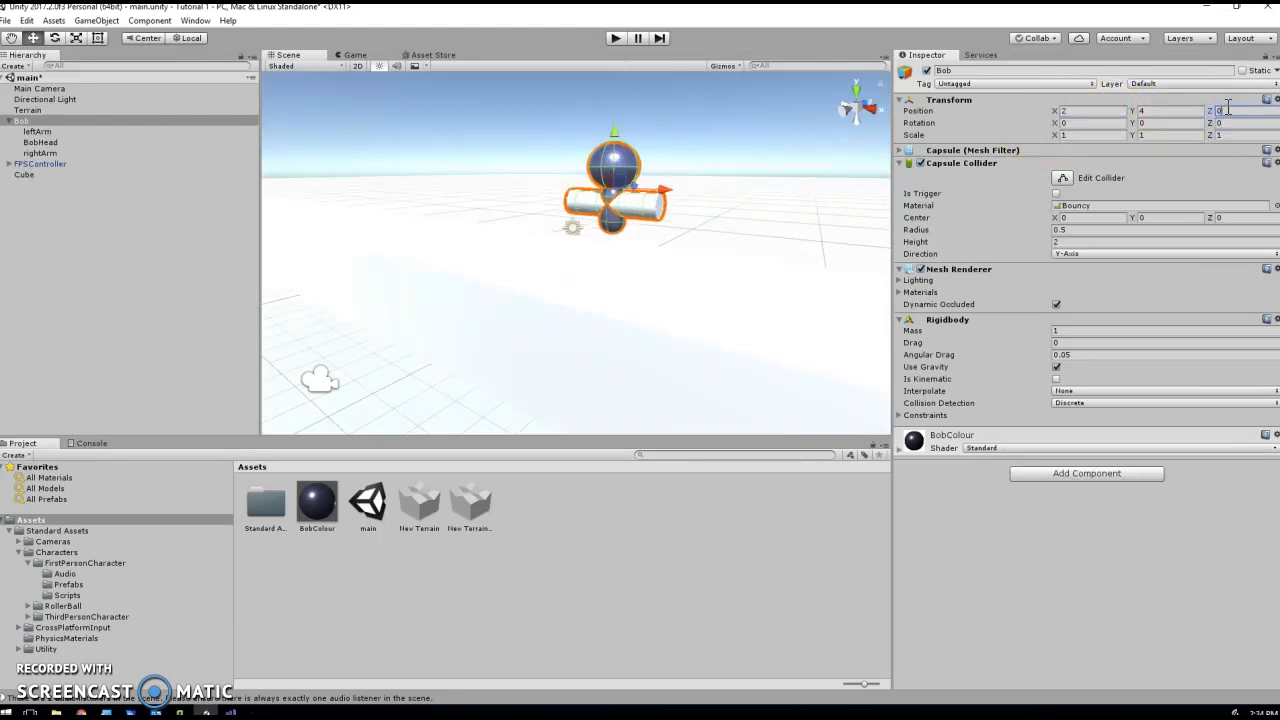
pyautogui.write('-2')
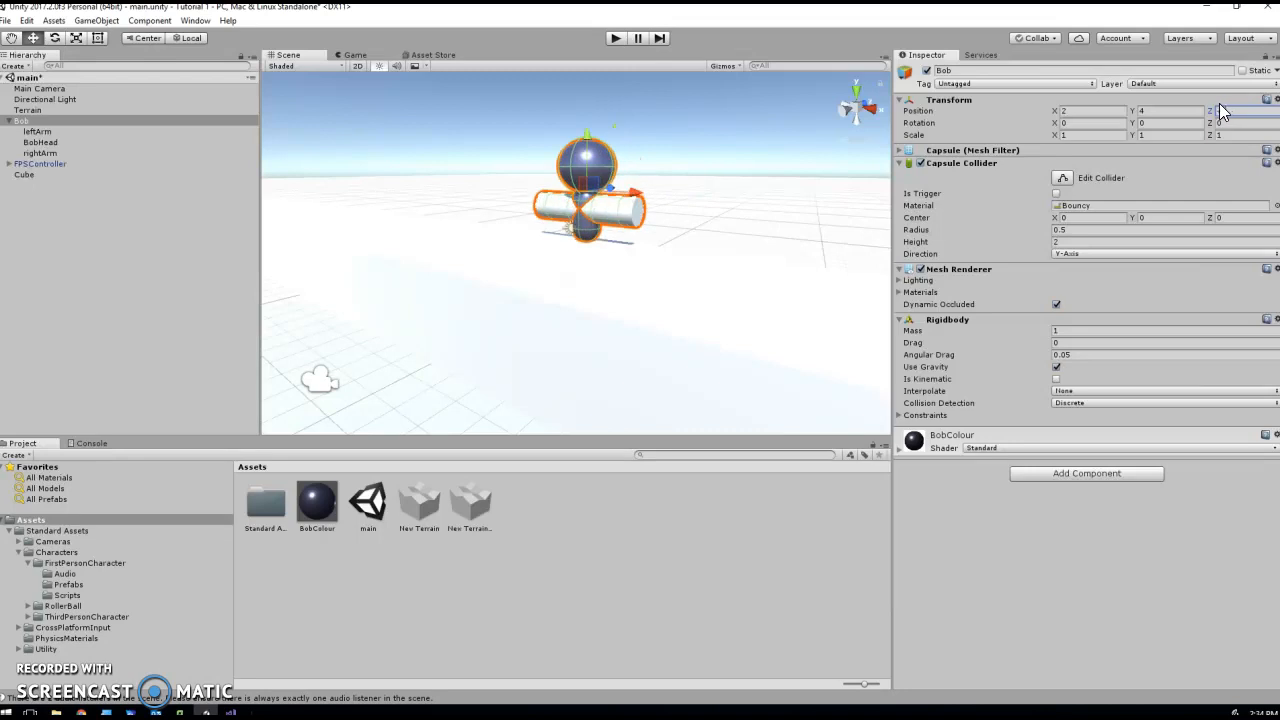
# Move Bob further over the platform by setting its Z position to -4.
pyautogui.moveTo(657, 228); pyautogui.dragTo(716, 216, button='right')
pyautogui.scroll(3, 723, 236)
pyautogui.moveTo(582, 275); pyautogui.dragTo(429, 294)
pyautogui.moveTo(665, 272); pyautogui.dragTo(620, 300, button='right')
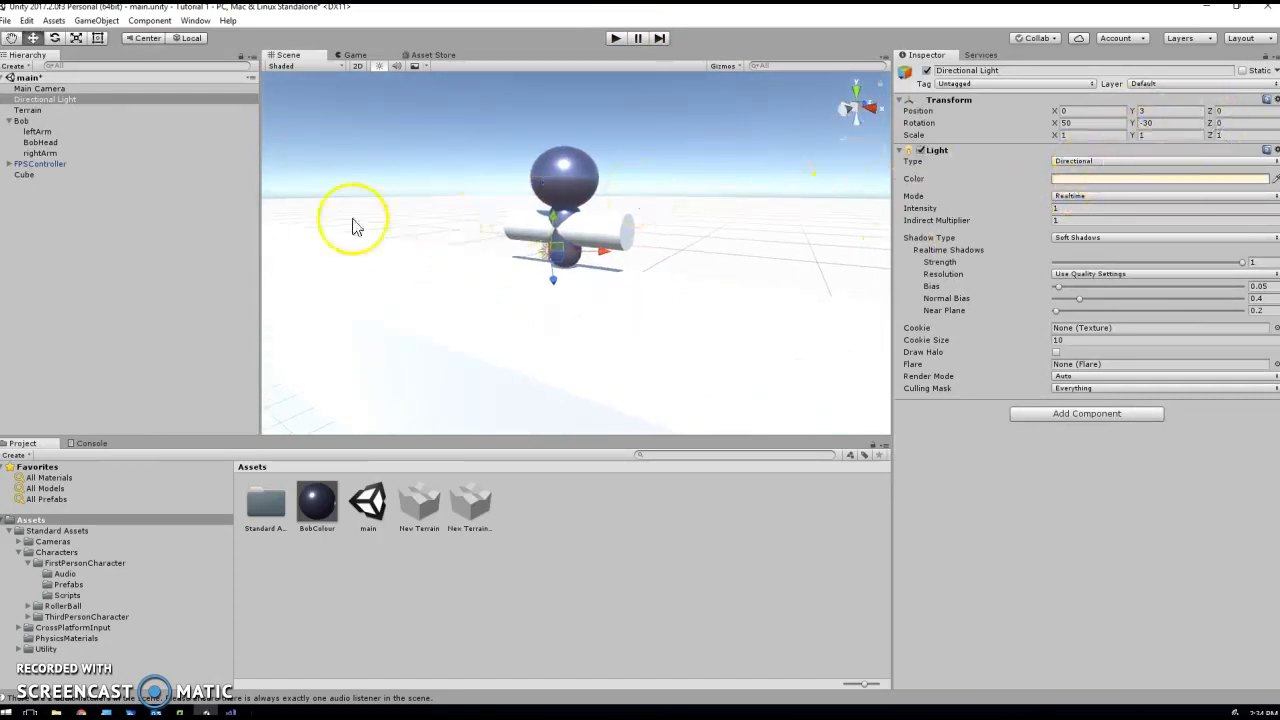
pyautogui.click(22, 120)
pyautogui.click(1222, 111)
pyautogui.write('-4')
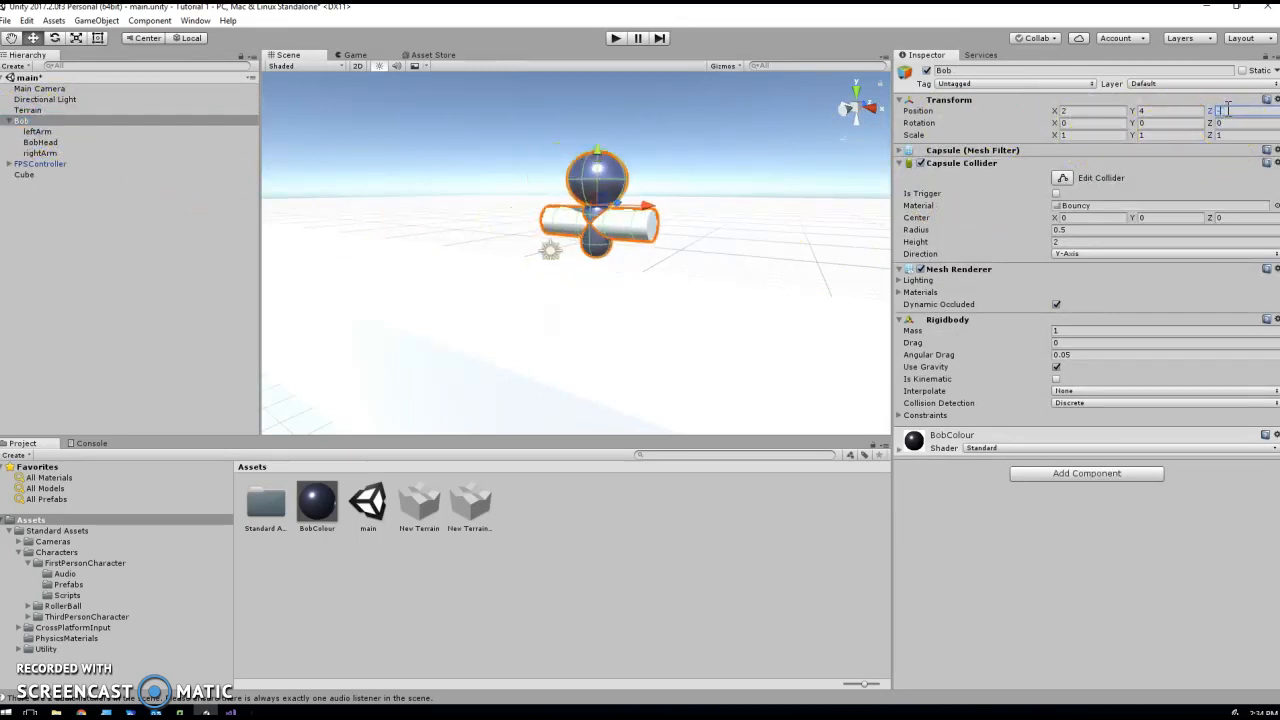
pyautogui.click(1197, 128)
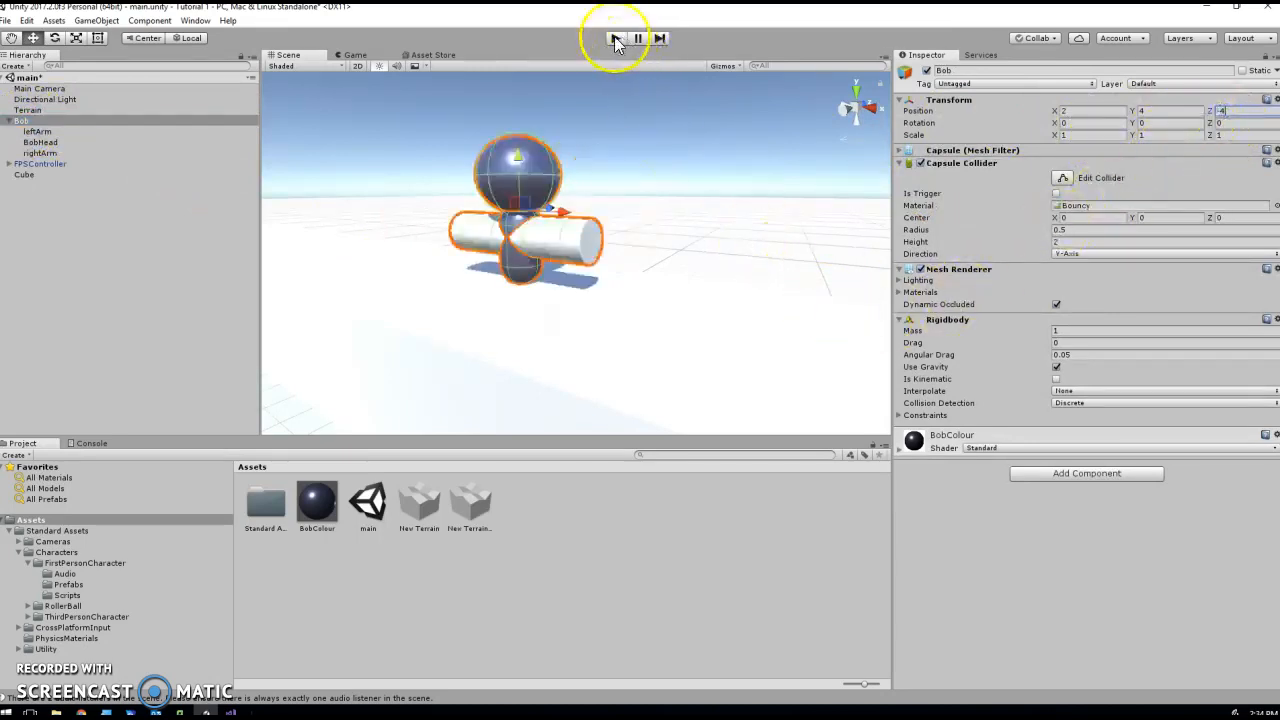
# Set the FPSController's Y position to 3 and its Z position to -4.
pyautogui.click(55, 164)
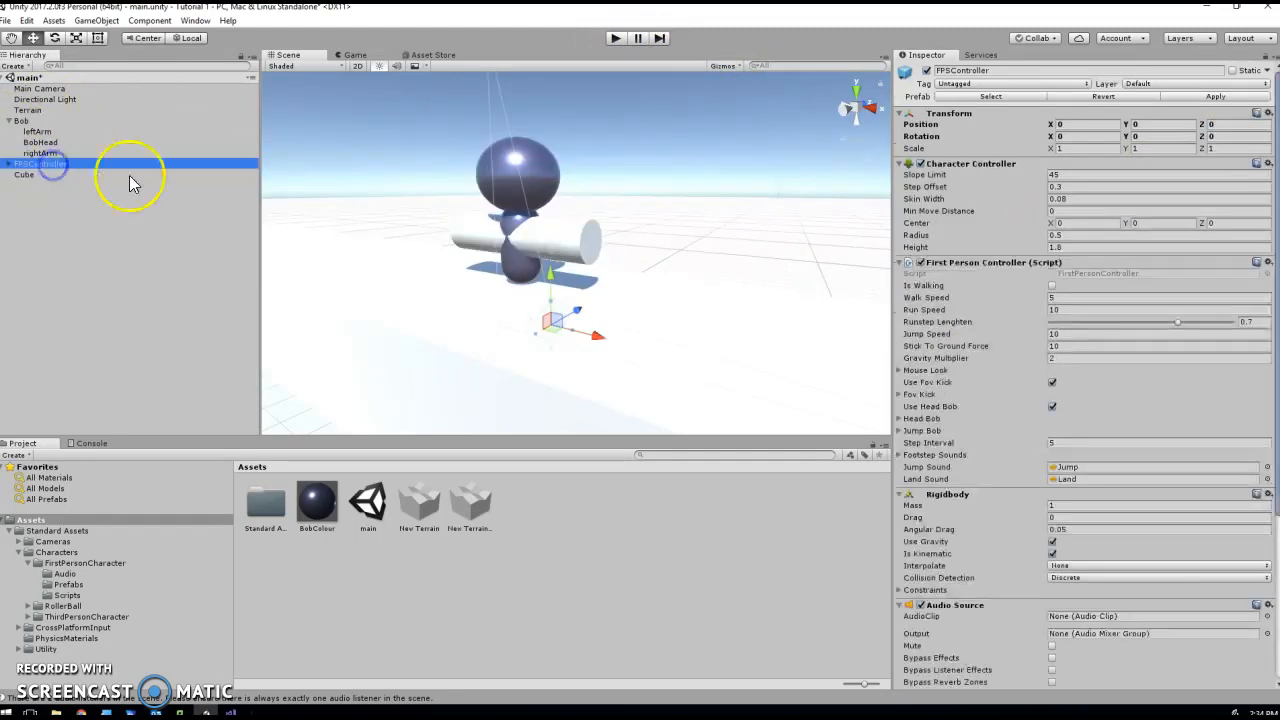
pyautogui.click(1150, 124)
pyautogui.write('1')
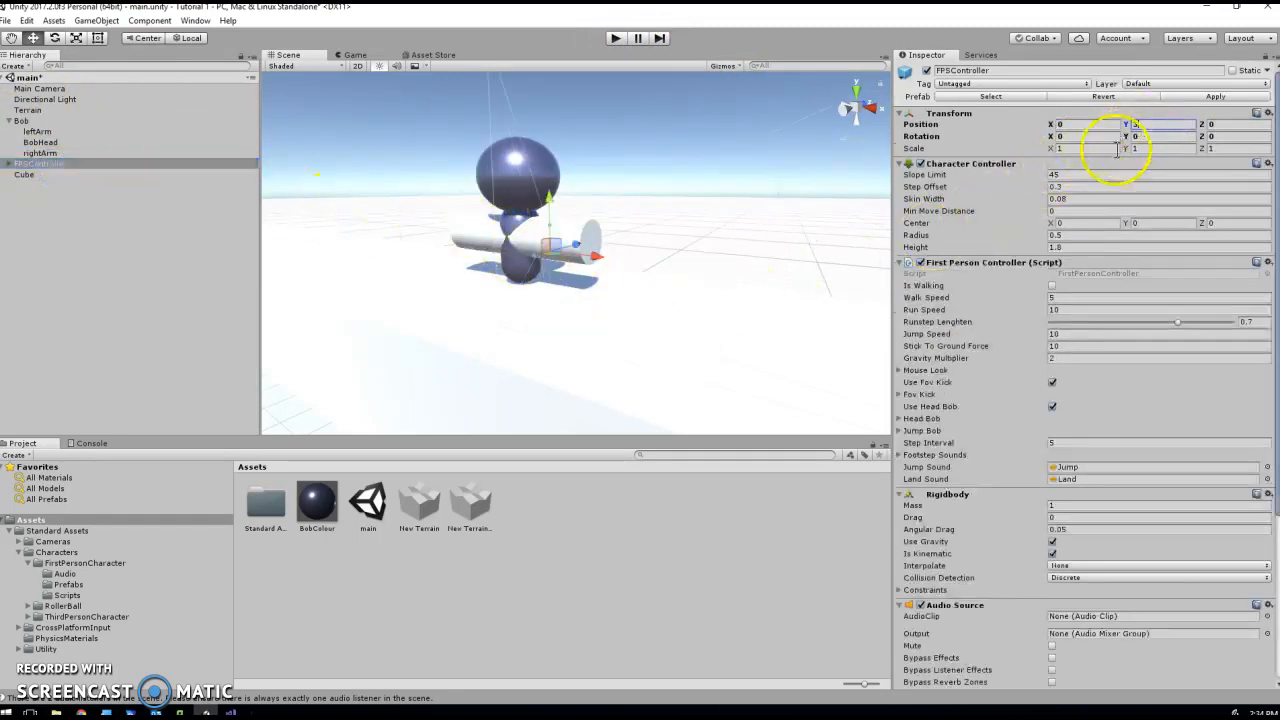
pyautogui.click(1089, 127)
pyautogui.click(1218, 123)
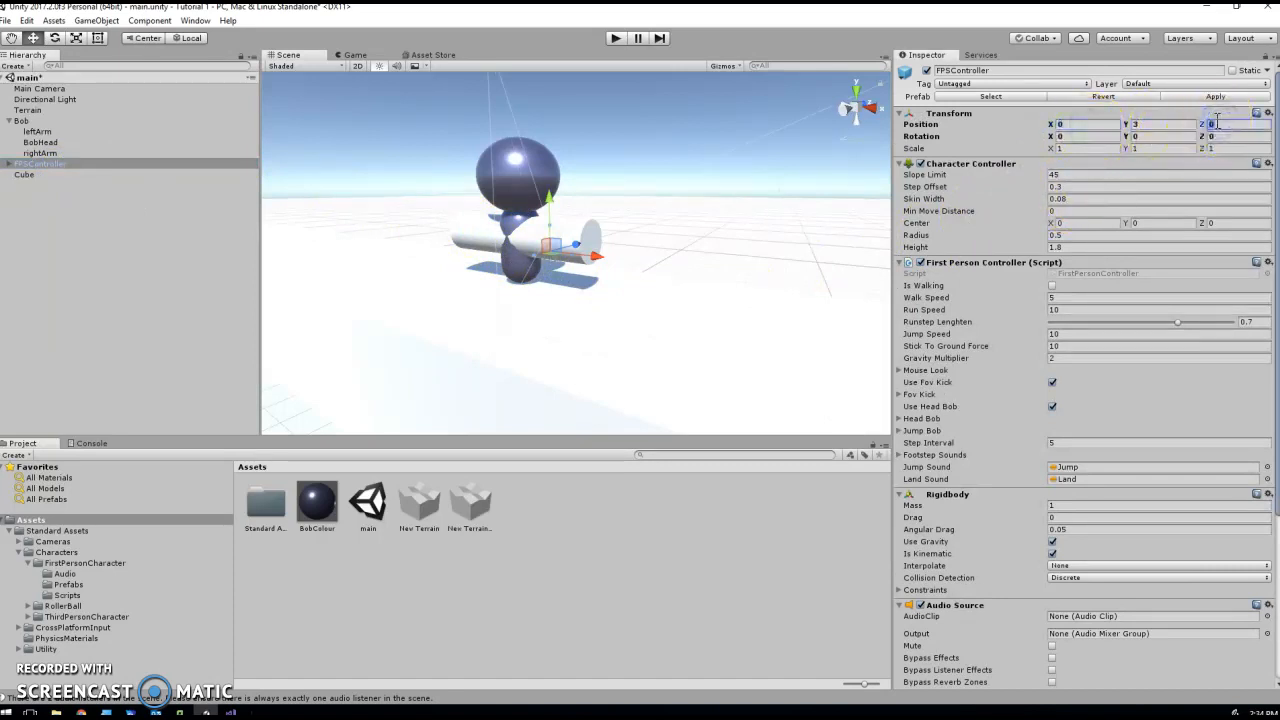
pyautogui.write('-1')
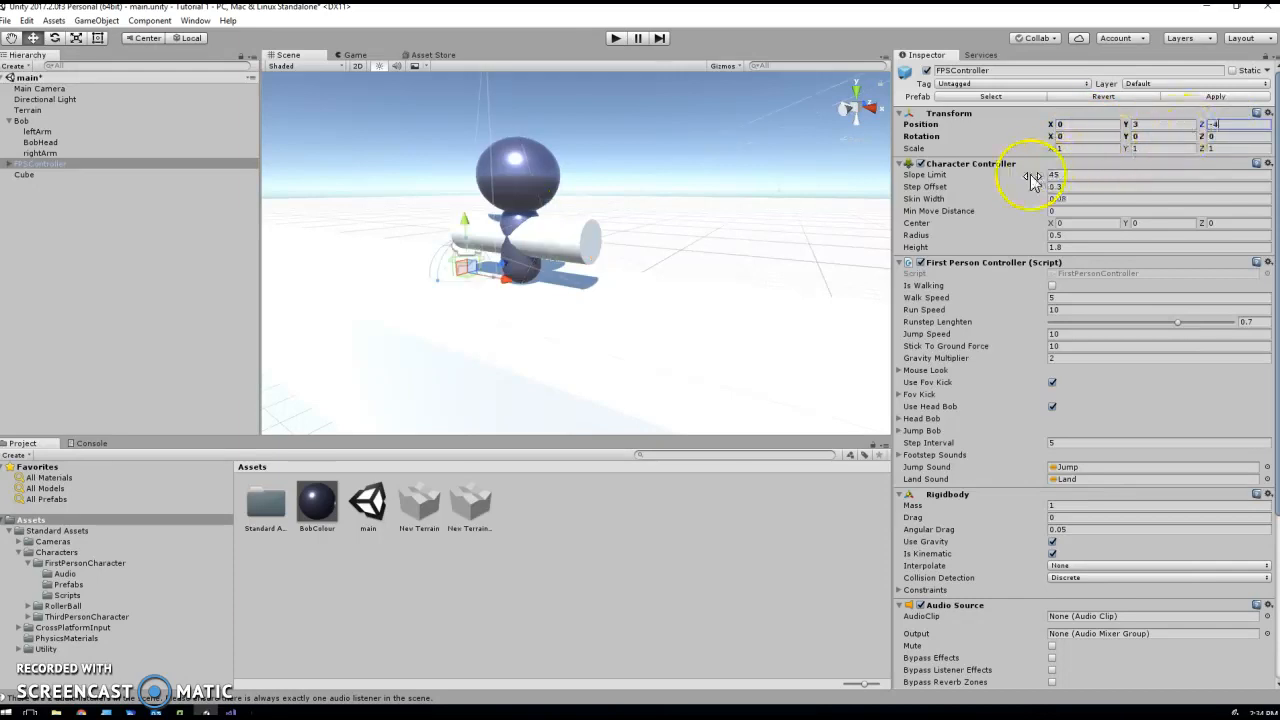
# Set the FPSController's X position to -2 and activate the Hand tool.
pyautogui.click(1082, 127)
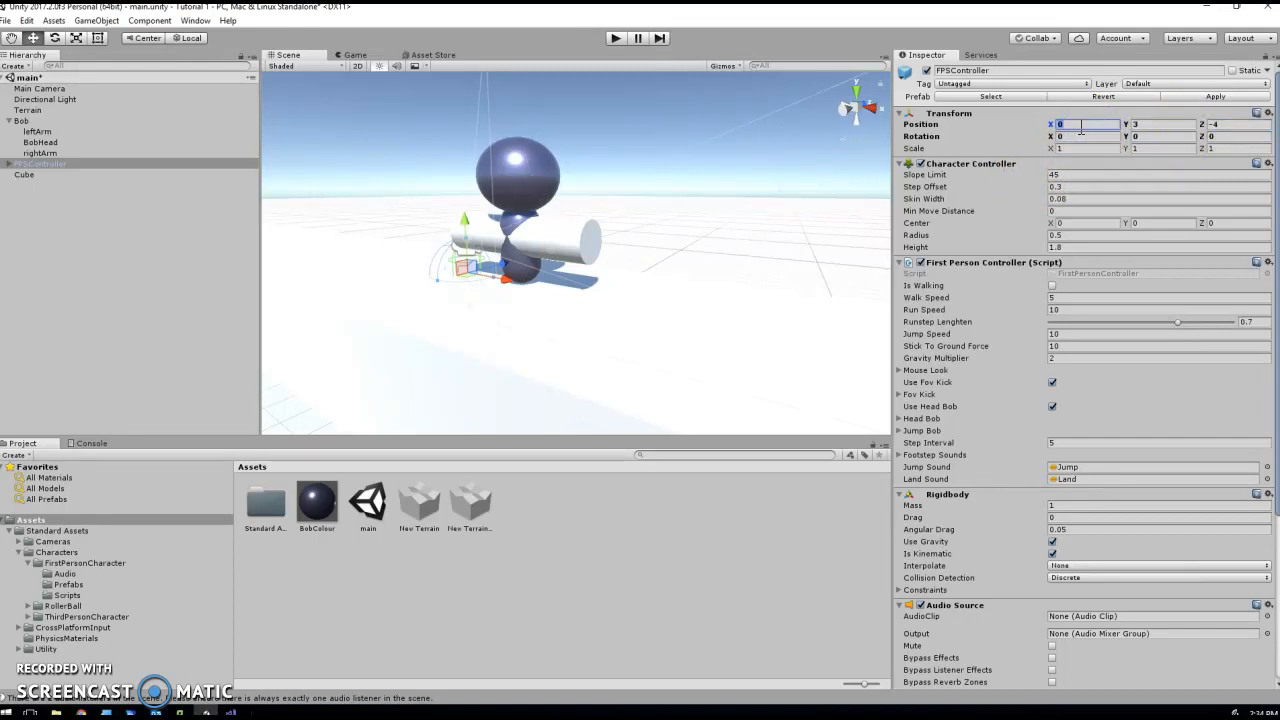
pyautogui.write('2')
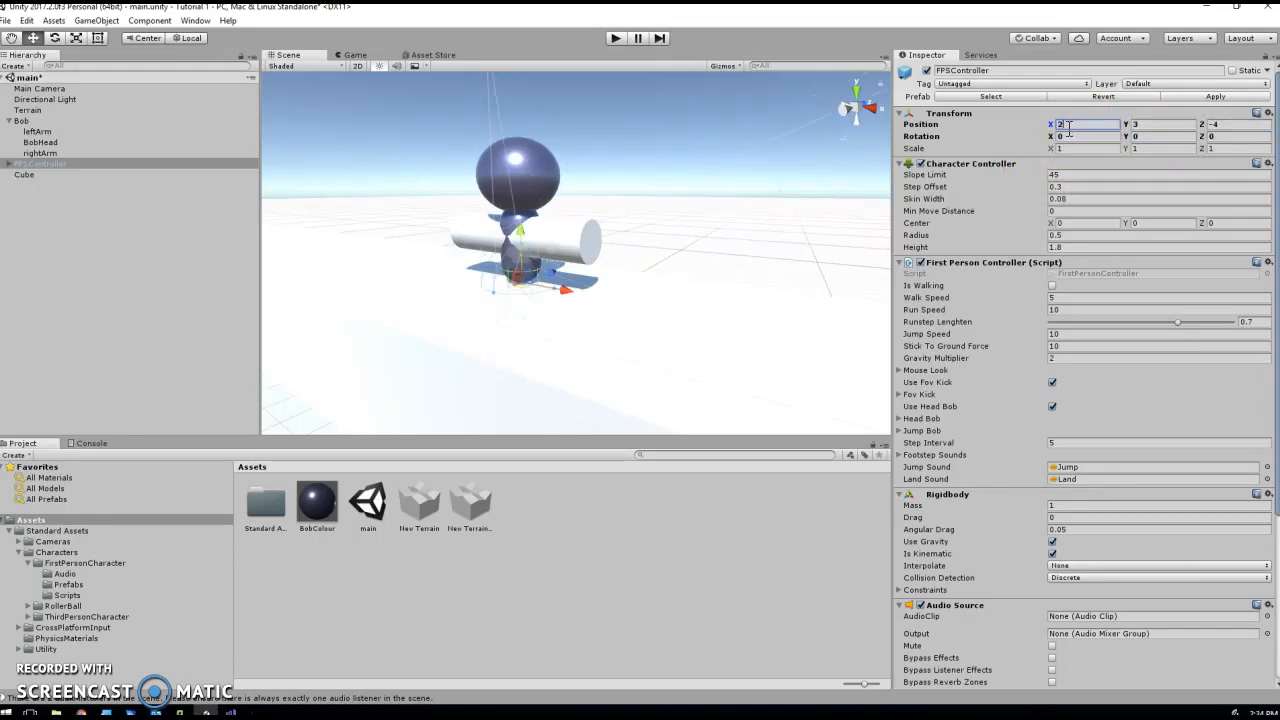
pyautogui.moveTo(1067, 126); pyautogui.dragTo(1054, 127)
pyautogui.write('1')
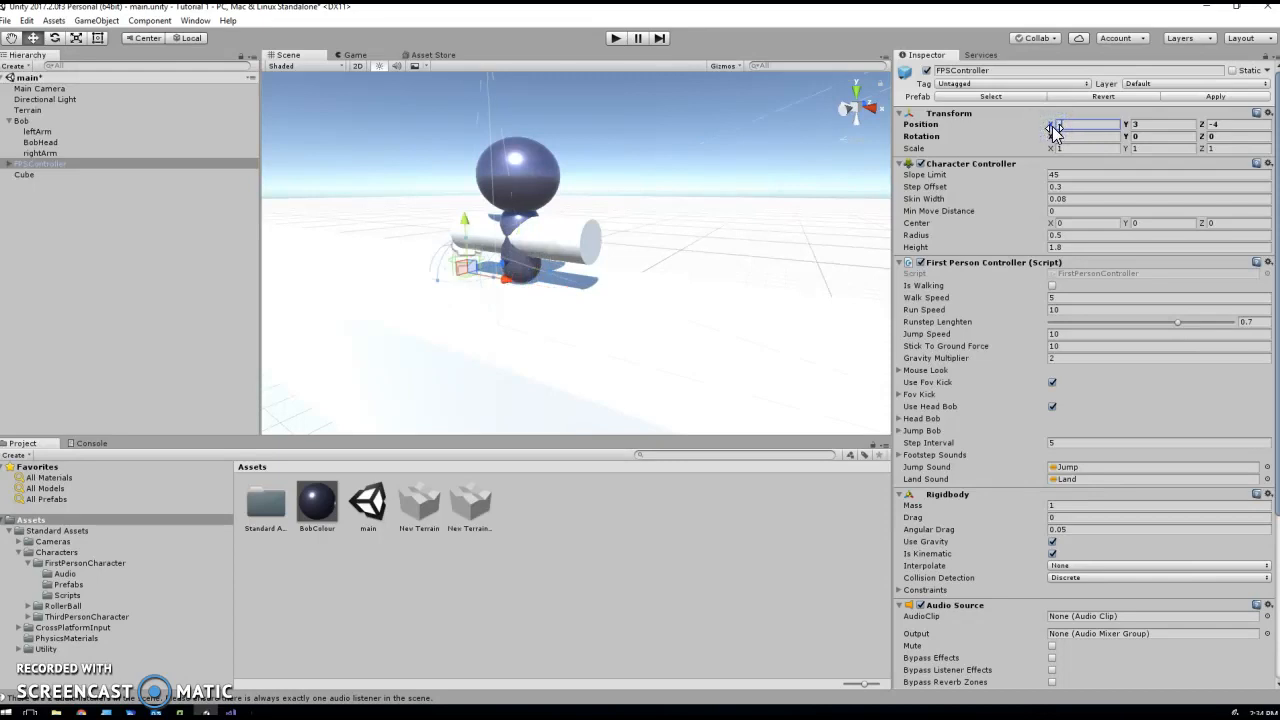
pyautogui.write('-2')
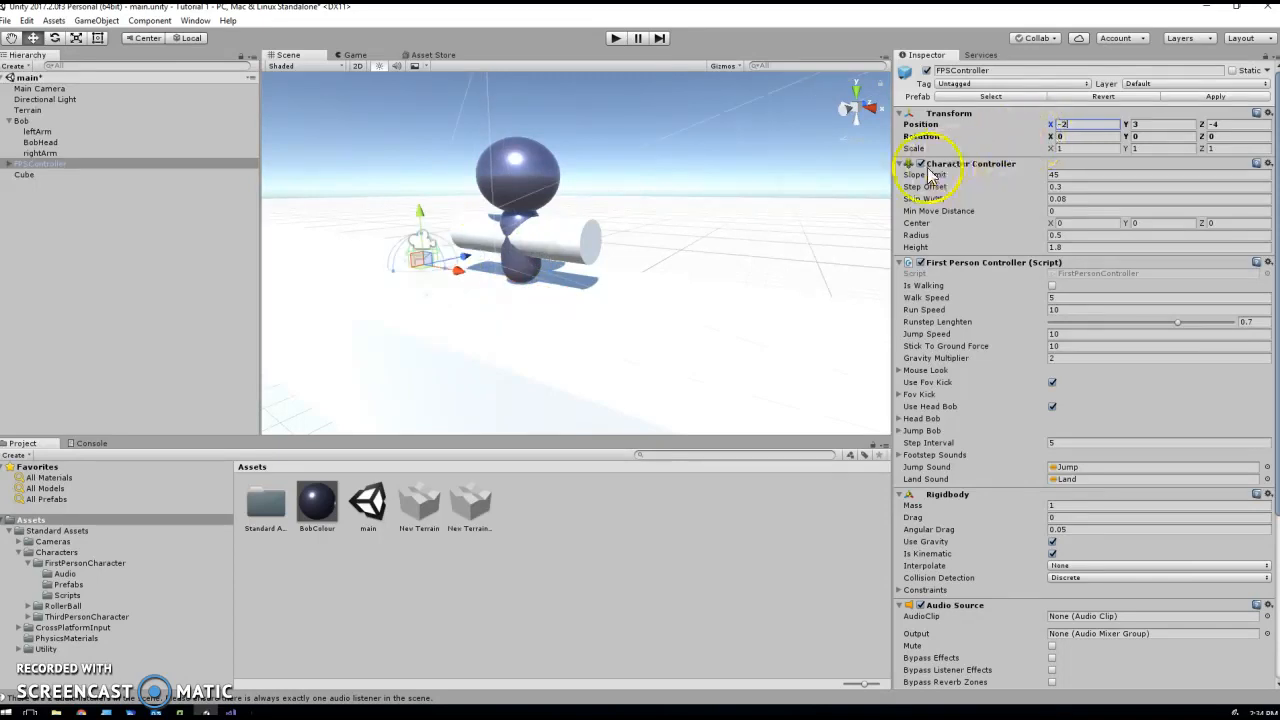
pyautogui.click(8, 40)
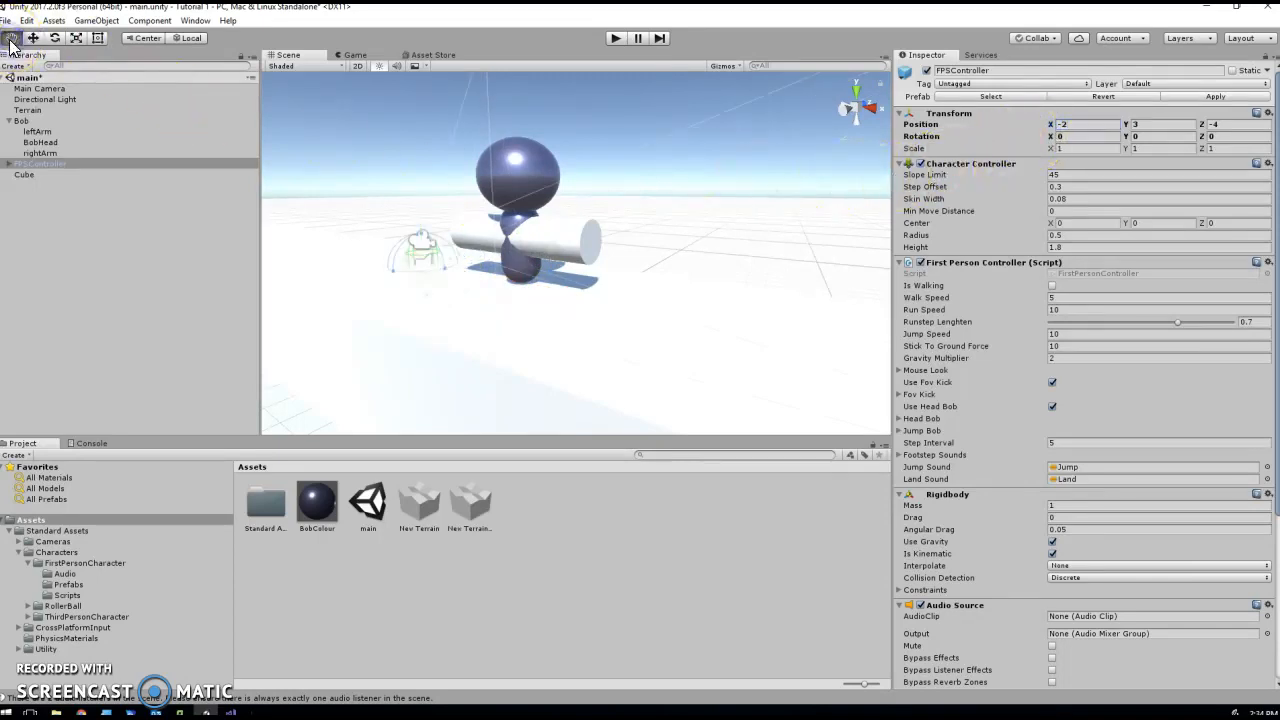
# Play-test the scene by walking the FPSController around Bob, off the platform edge and along the ground beside it, and stop the game.
pyautogui.click(615, 38)
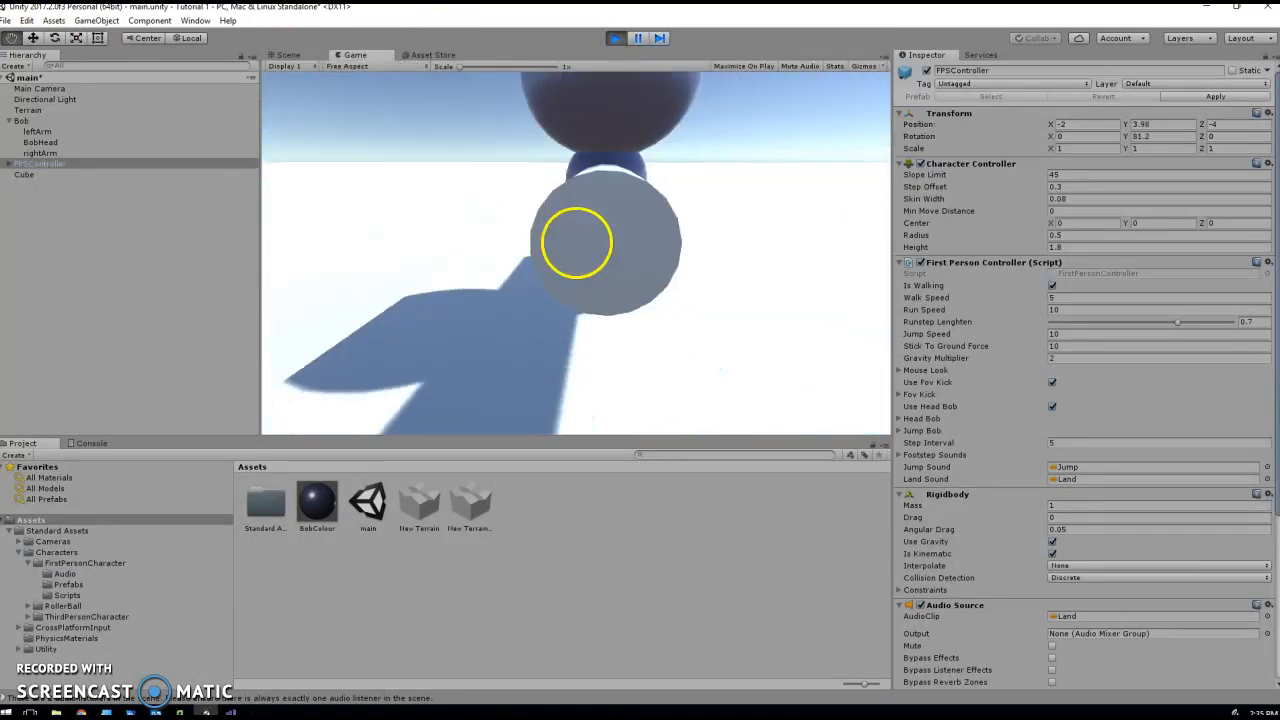
pyautogui.press('s')
pyautogui.press('d')
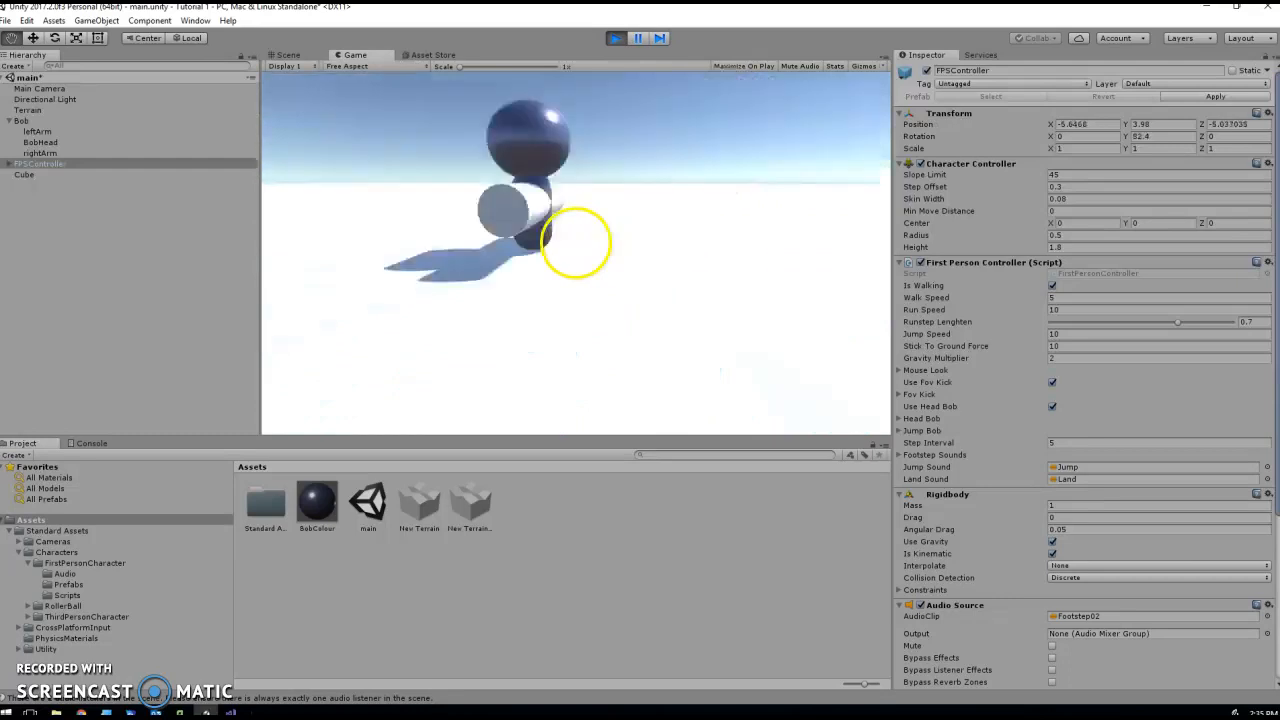
pyautogui.press('w')
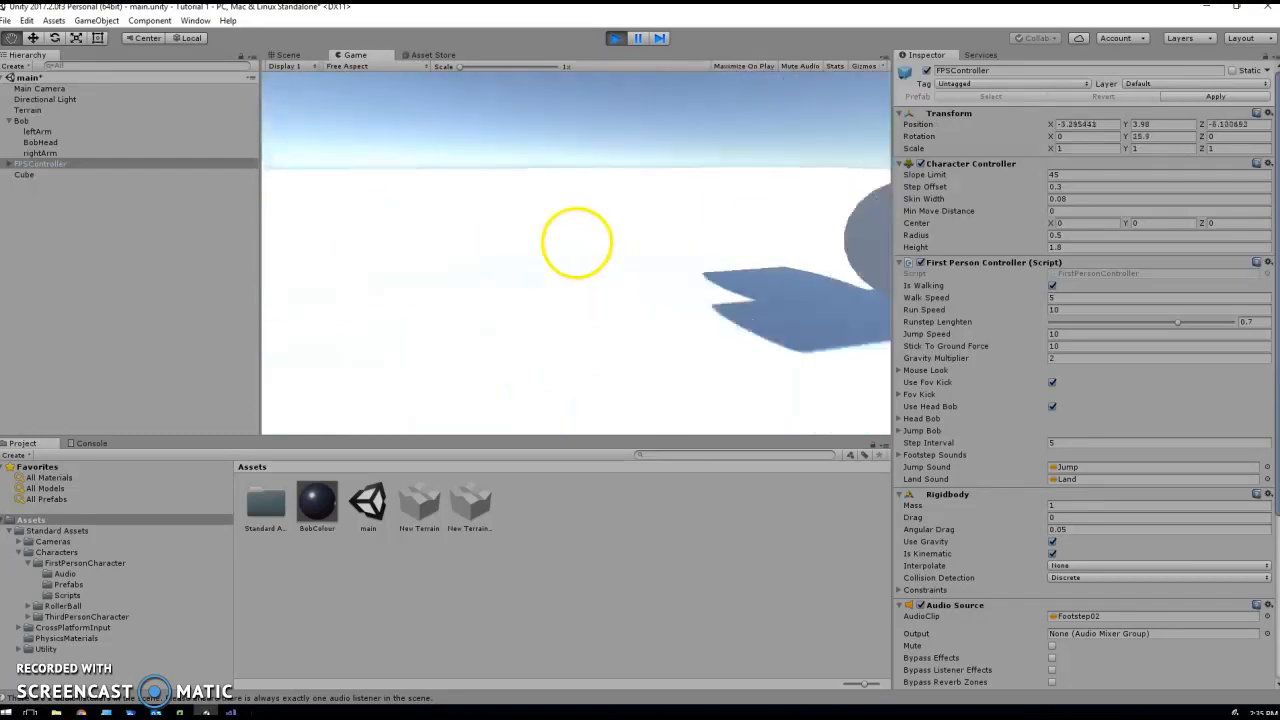
pyautogui.press('w')
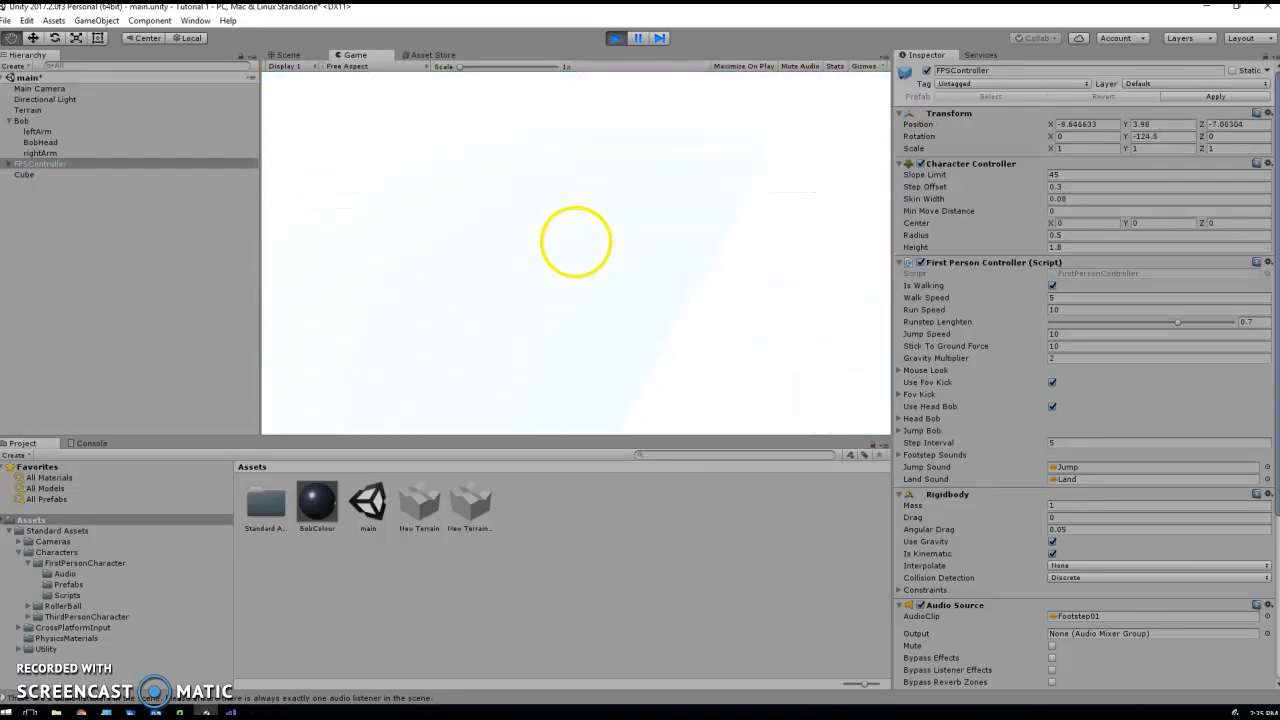
pyautogui.press('s')
pyautogui.press('s')
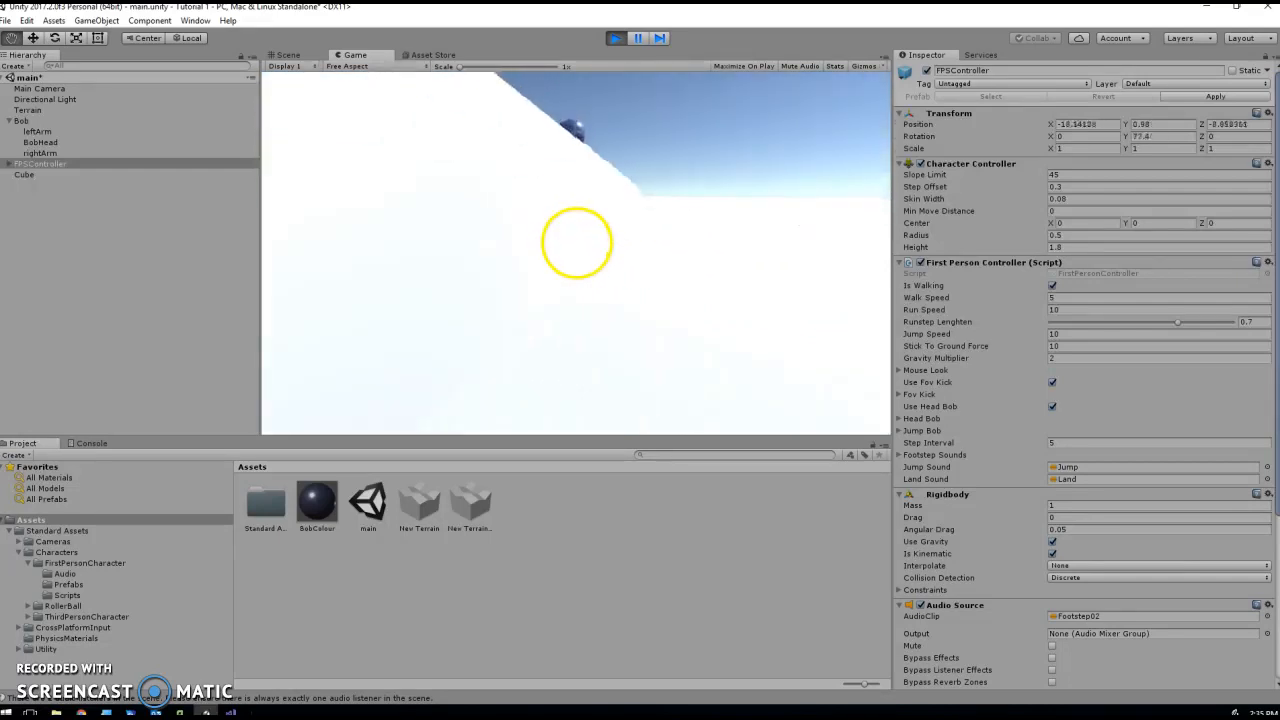
pyautogui.press('d')
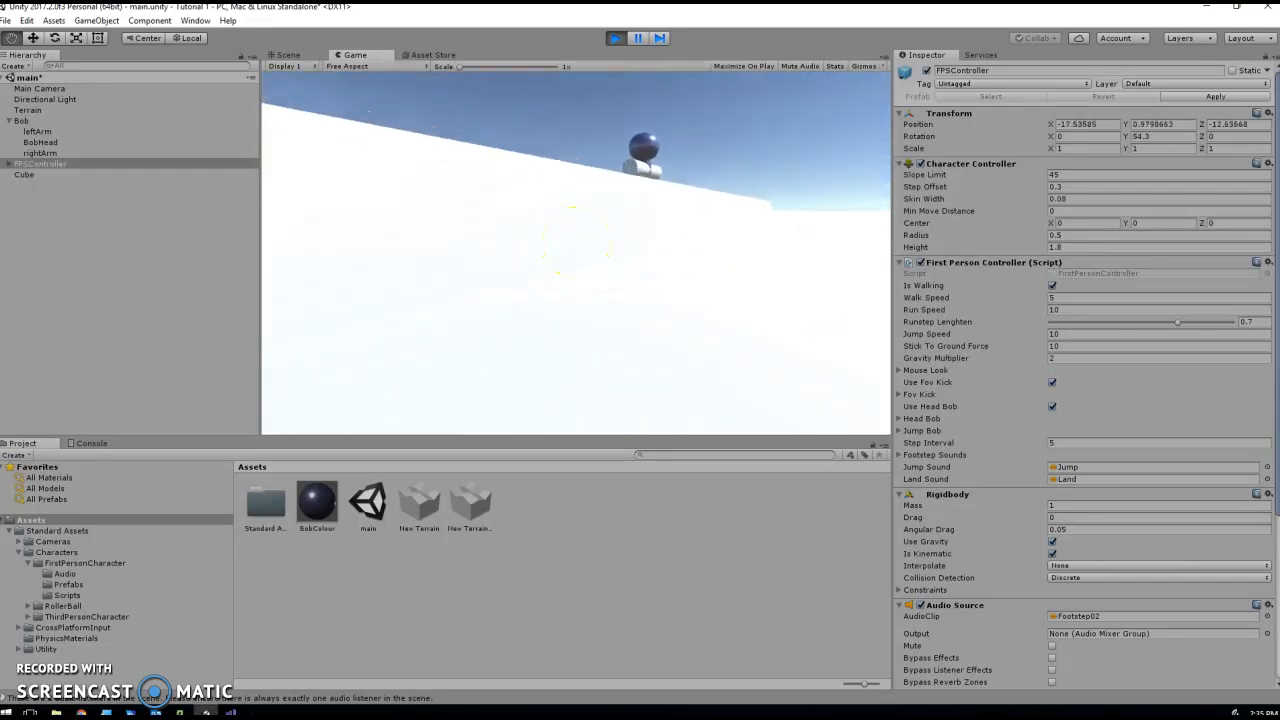
pyautogui.press('w')
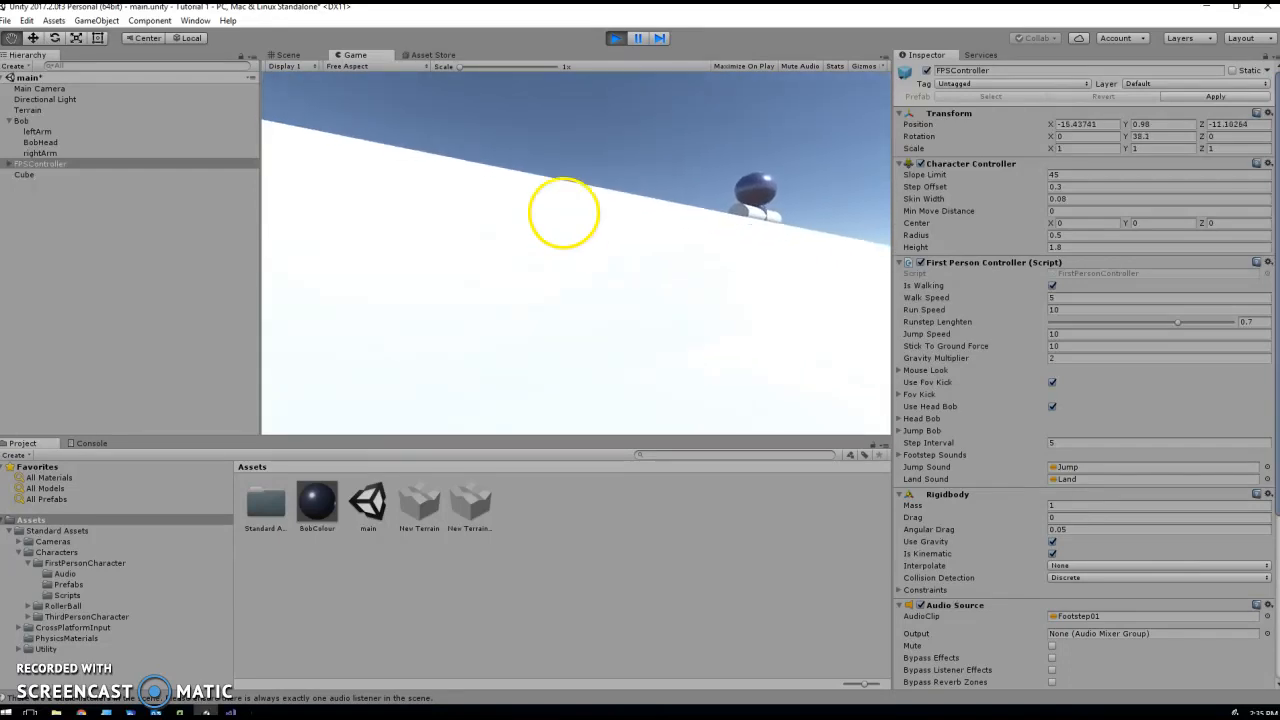
pyautogui.click(615, 38)
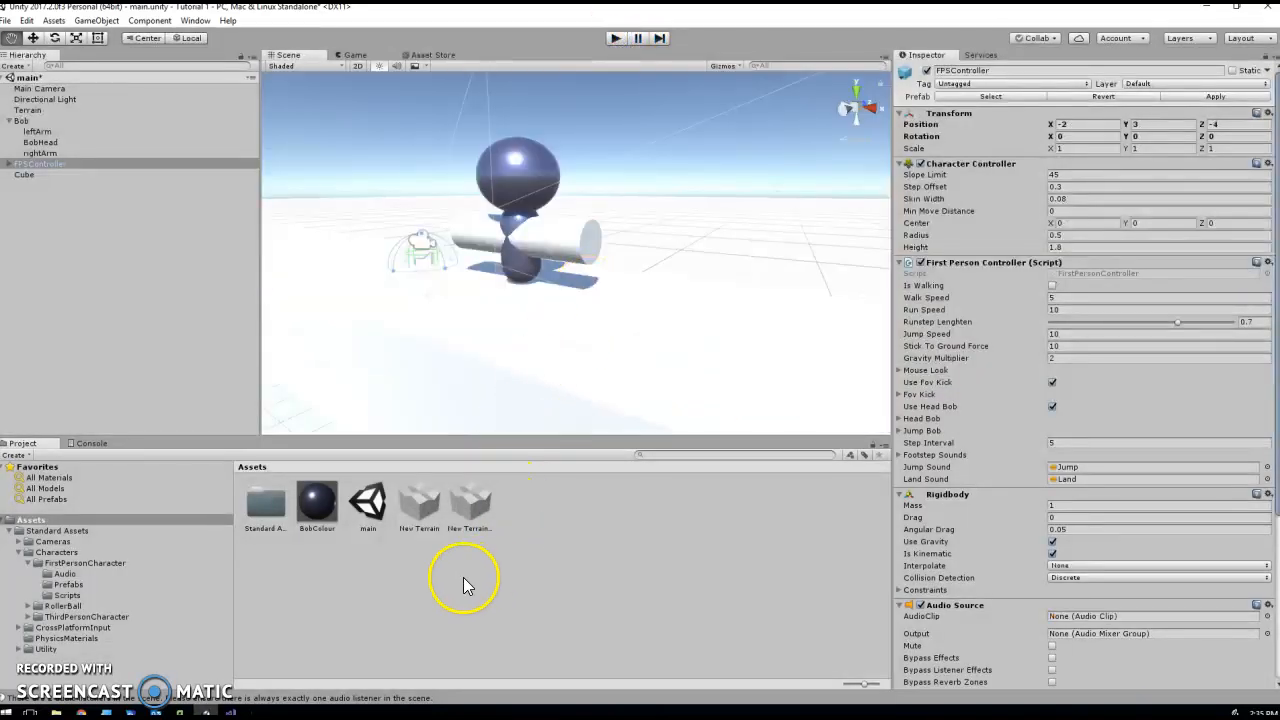
# Create a new material in the Assets folder.
pyautogui.rightClick(405, 562)
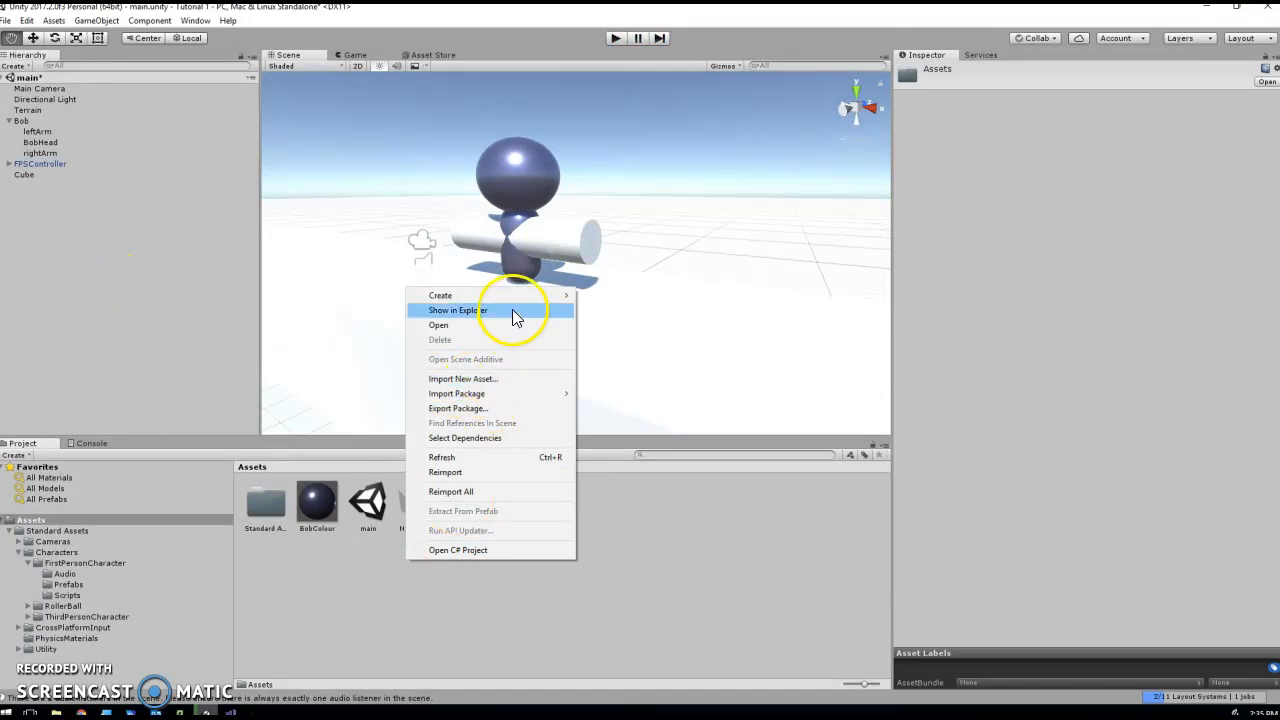
pyautogui.moveTo(560, 295)
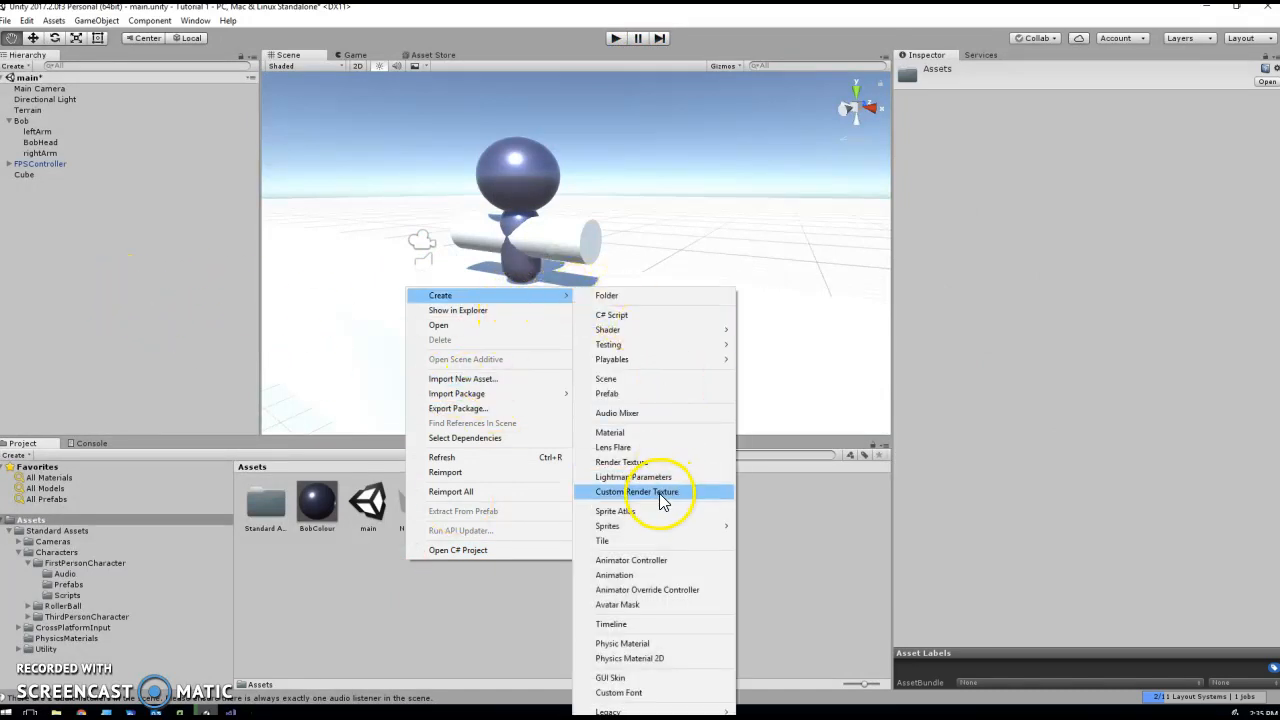
pyautogui.click(625, 432)
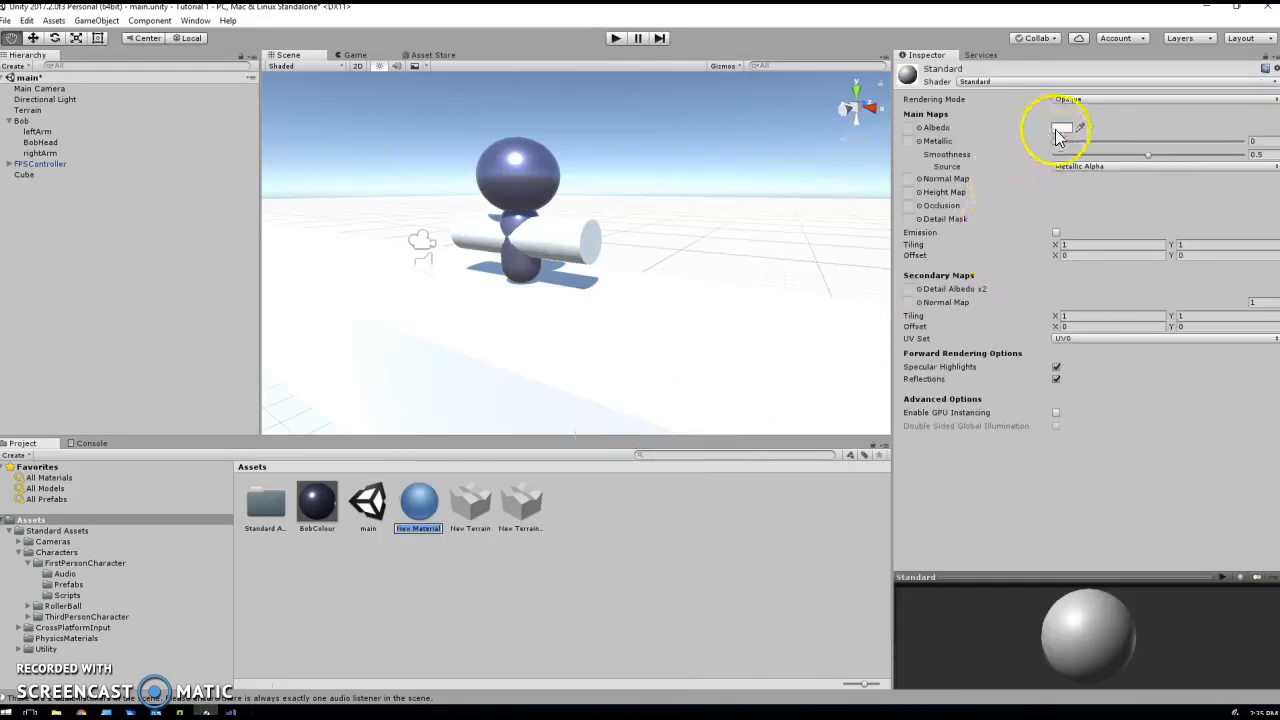
# Set the new material's albedo colour to purple, hex 6A2FB2.
pyautogui.click(1060, 128)
pyautogui.click(376, 284)
pyautogui.click(419, 240)
pyautogui.moveTo(419, 240); pyautogui.dragTo(418, 222)
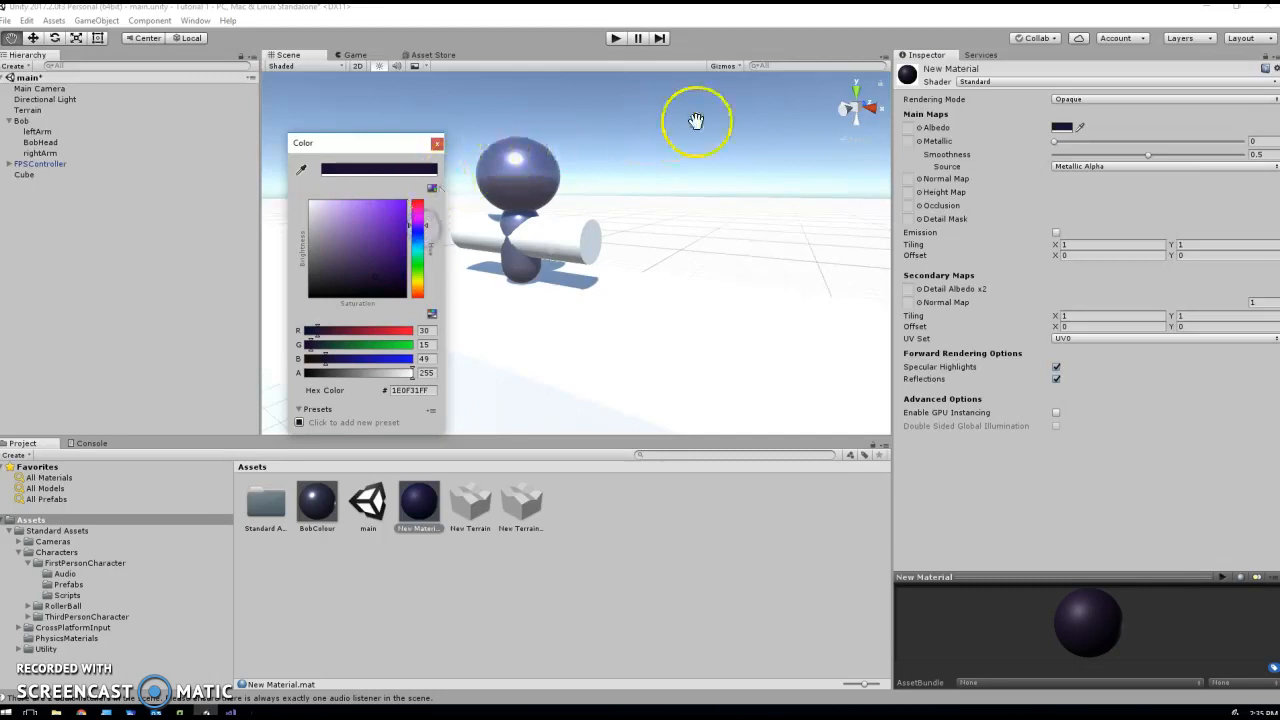
pyautogui.click(379, 231)
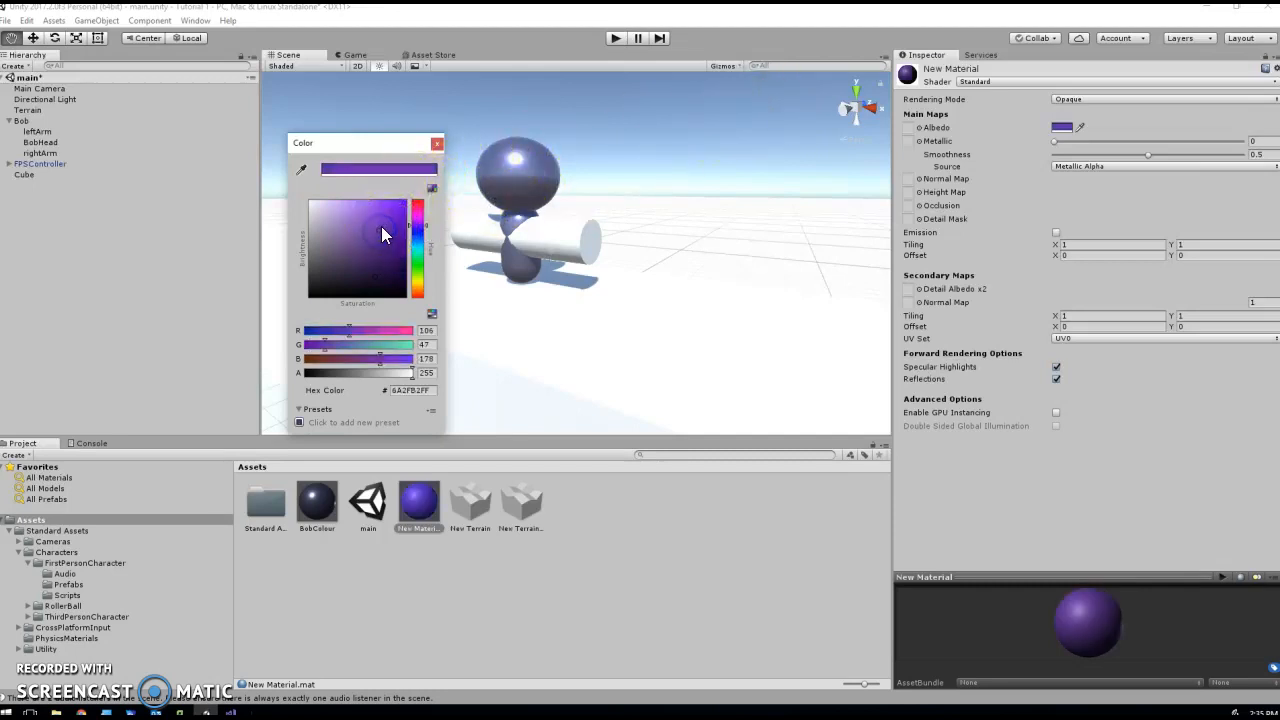
pyautogui.click(437, 146)
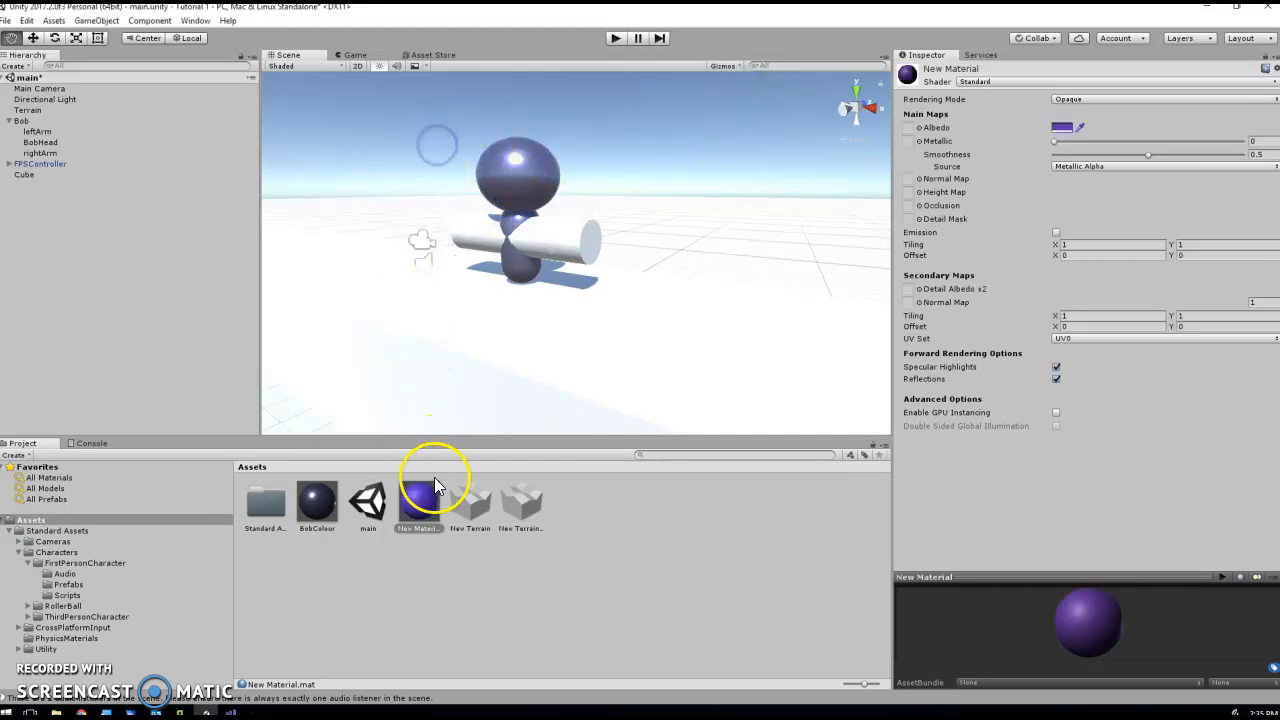
# Rename the purple material wallColour and apply it to the long platform cube.
pyautogui.click(428, 527)
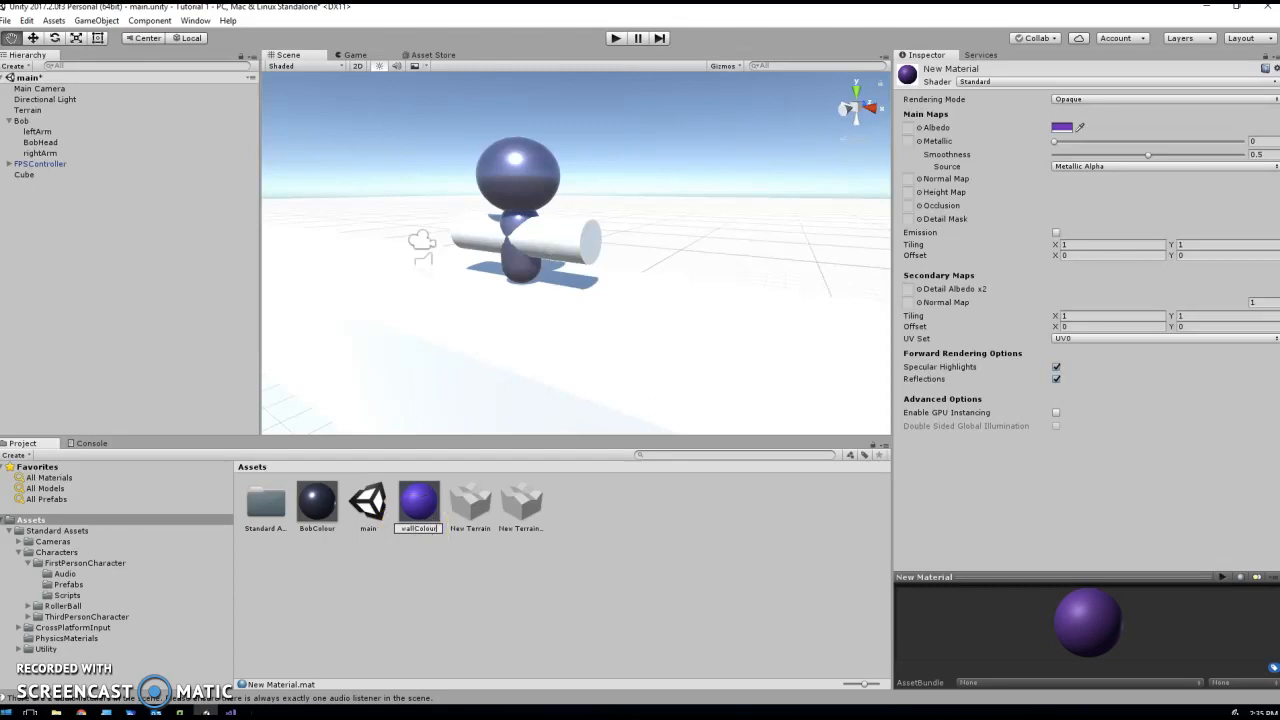
pyautogui.press('Return')
pyautogui.moveTo(668, 250); pyautogui.dragTo(369, 350)
pyautogui.moveTo(370, 350); pyautogui.dragTo(383, 283, button='middle')
pyautogui.keyDown('alt'); pyautogui.moveTo(383, 283); pyautogui.dragTo(219, 315); pyautogui.keyUp('alt')
pyautogui.click(541, 485)
pyautogui.moveTo(541, 485); pyautogui.dragTo(591, 423)
pyautogui.keyDown('alt'); pyautogui.moveTo(692, 360); pyautogui.dragTo(745, 336); pyautogui.keyUp('alt')
pyautogui.scroll(-2, 630, 348)
pyautogui.keyDown('alt'); pyautogui.moveTo(630, 348); pyautogui.dragTo(543, 349); pyautogui.keyUp('alt')
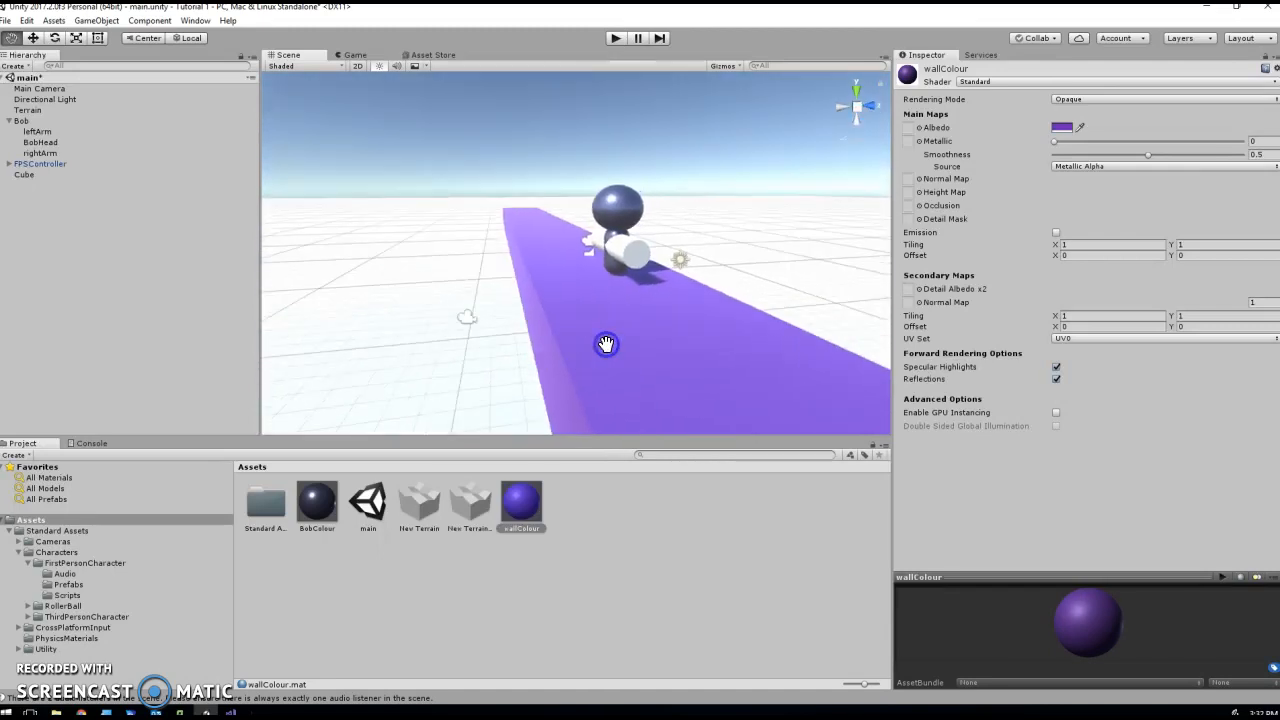
# Rename the platform Cube to wall and duplicate it once.
pyautogui.click(25, 177)
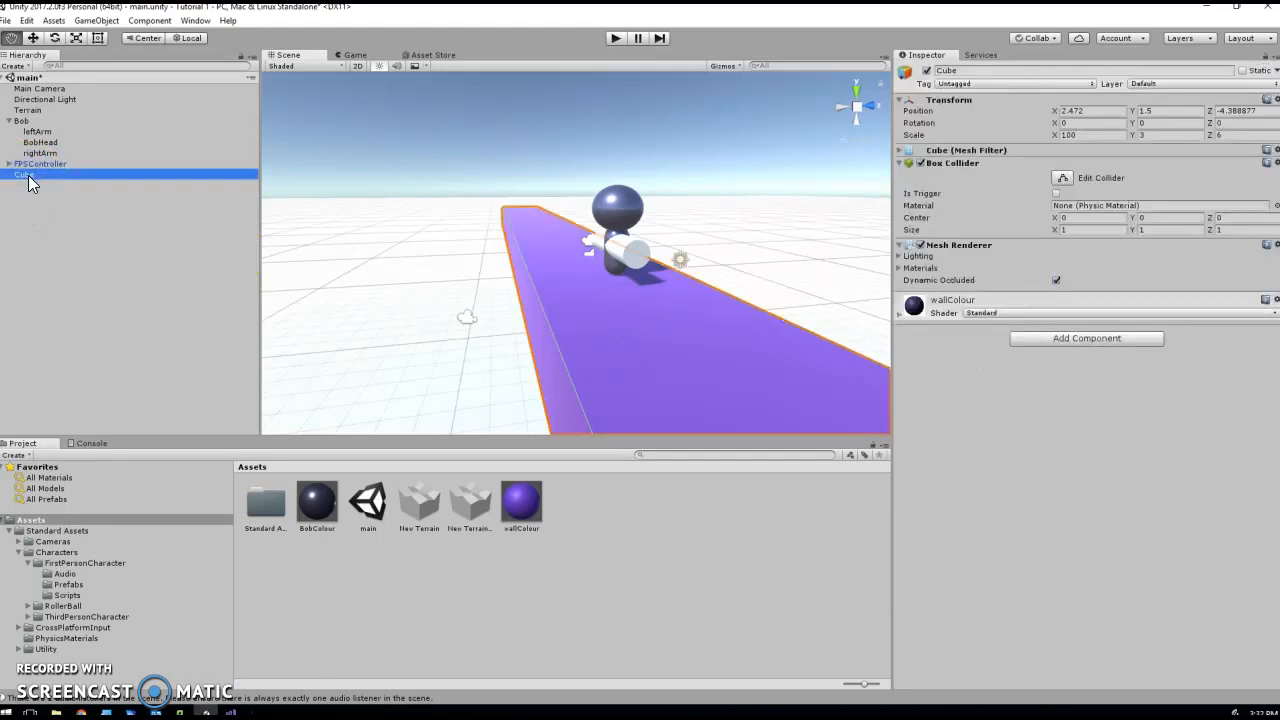
pyautogui.click(28, 178)
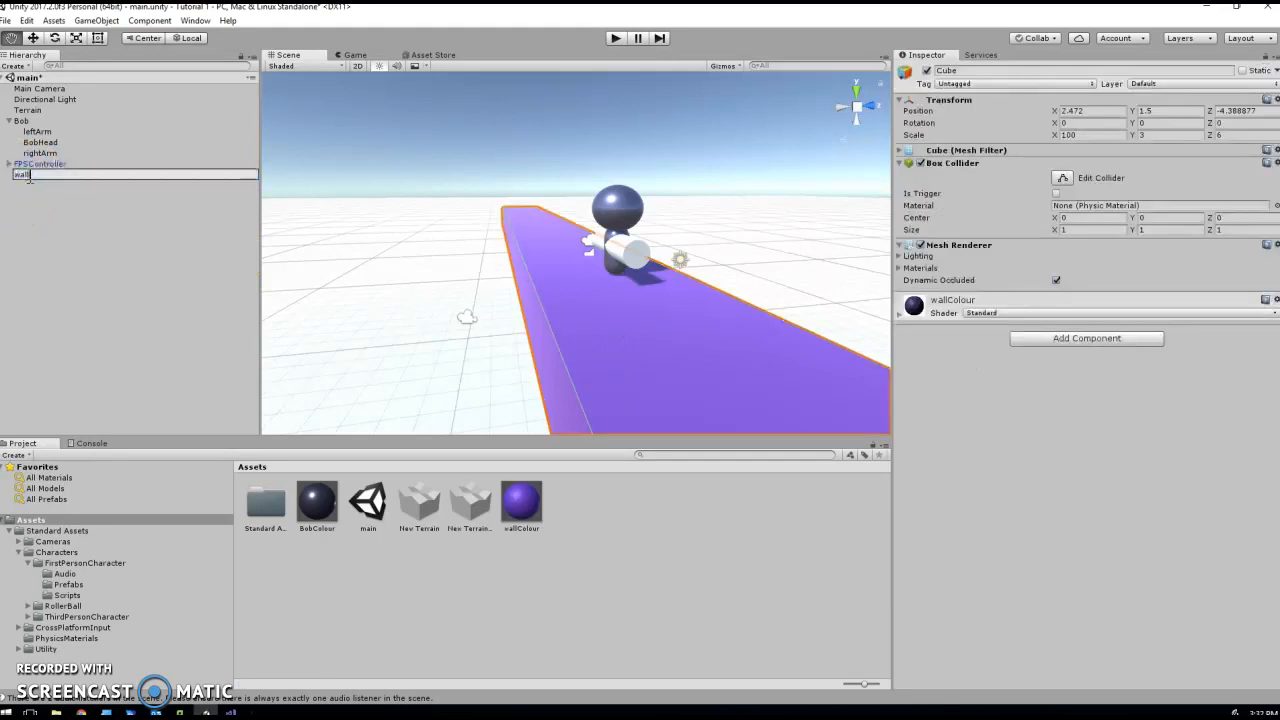
pyautogui.press('Return')
pyautogui.hotkey('ctrl', 'd')
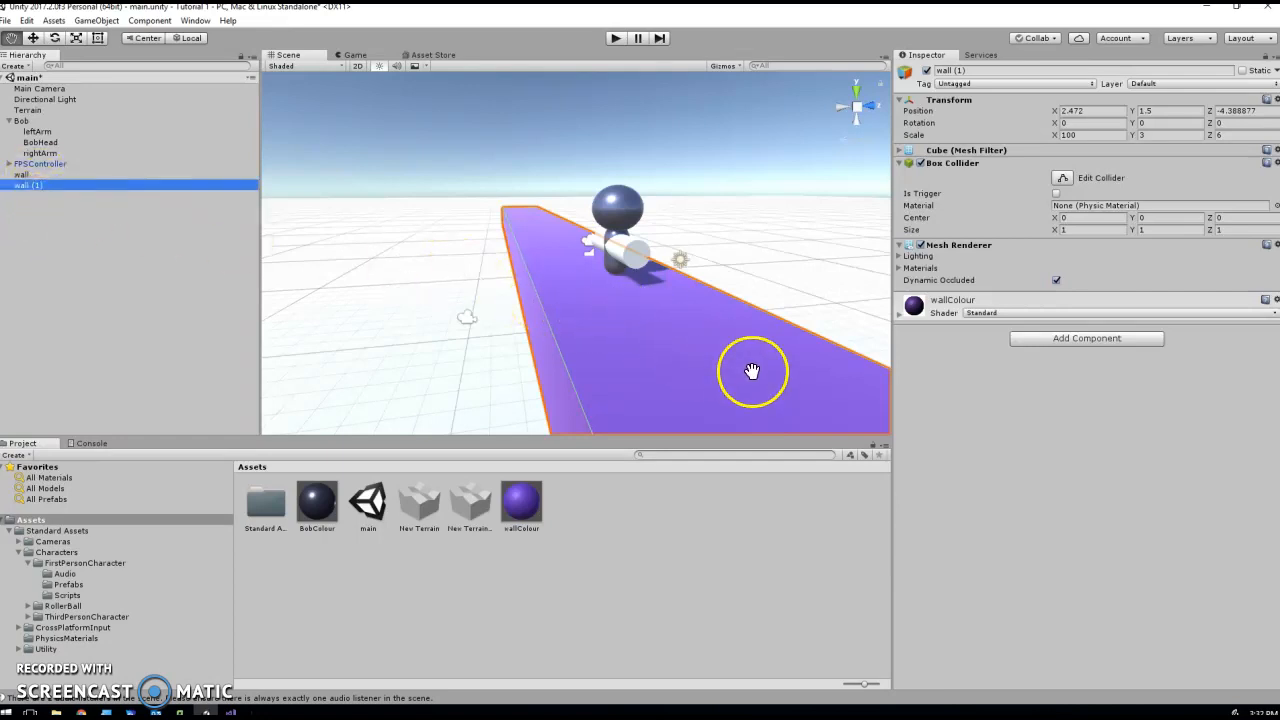
# Place the duplicate wall parallel to the first by trying Z positions of -10 and -30 and setting it to -20.
pyautogui.click(1246, 112)
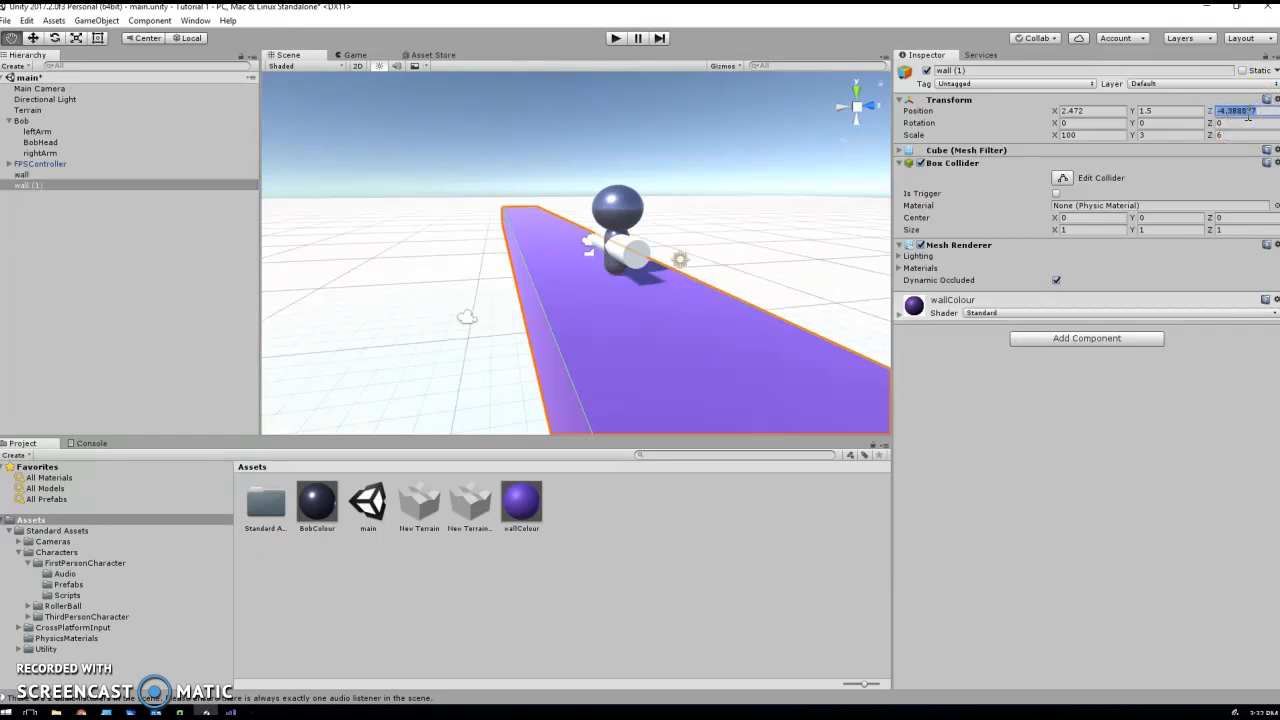
pyautogui.write('-')
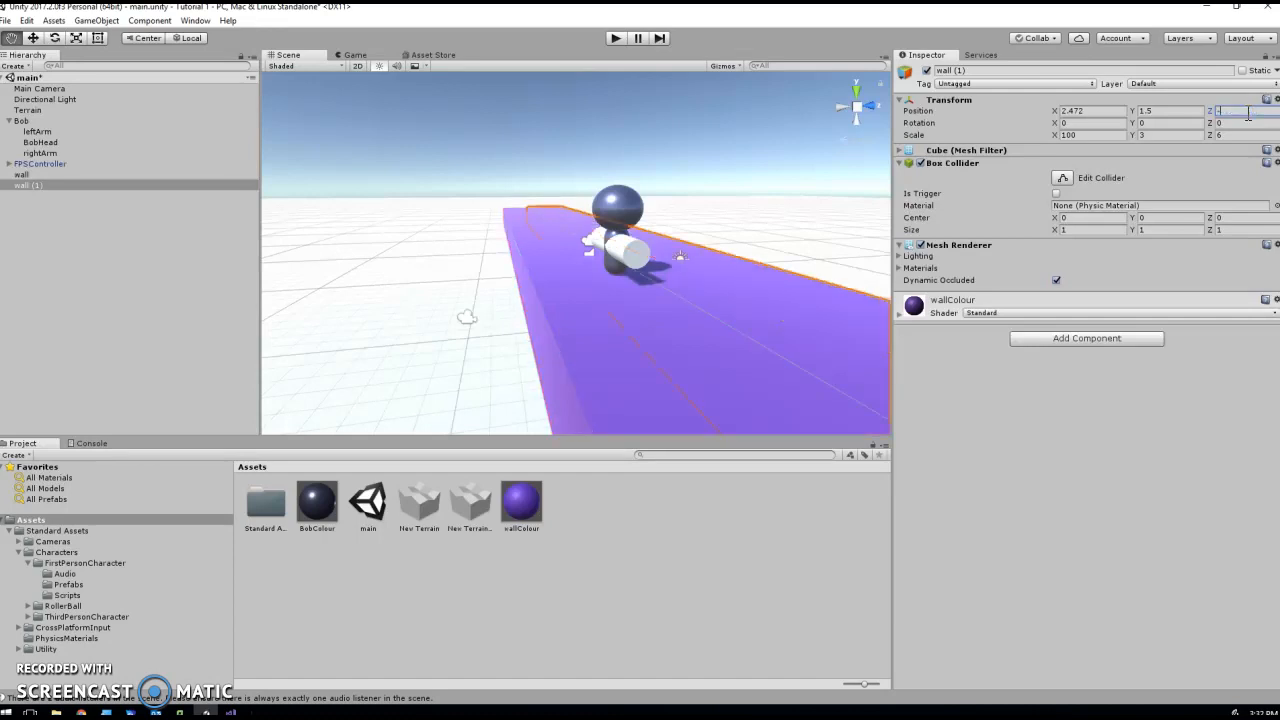
pyautogui.write('10')
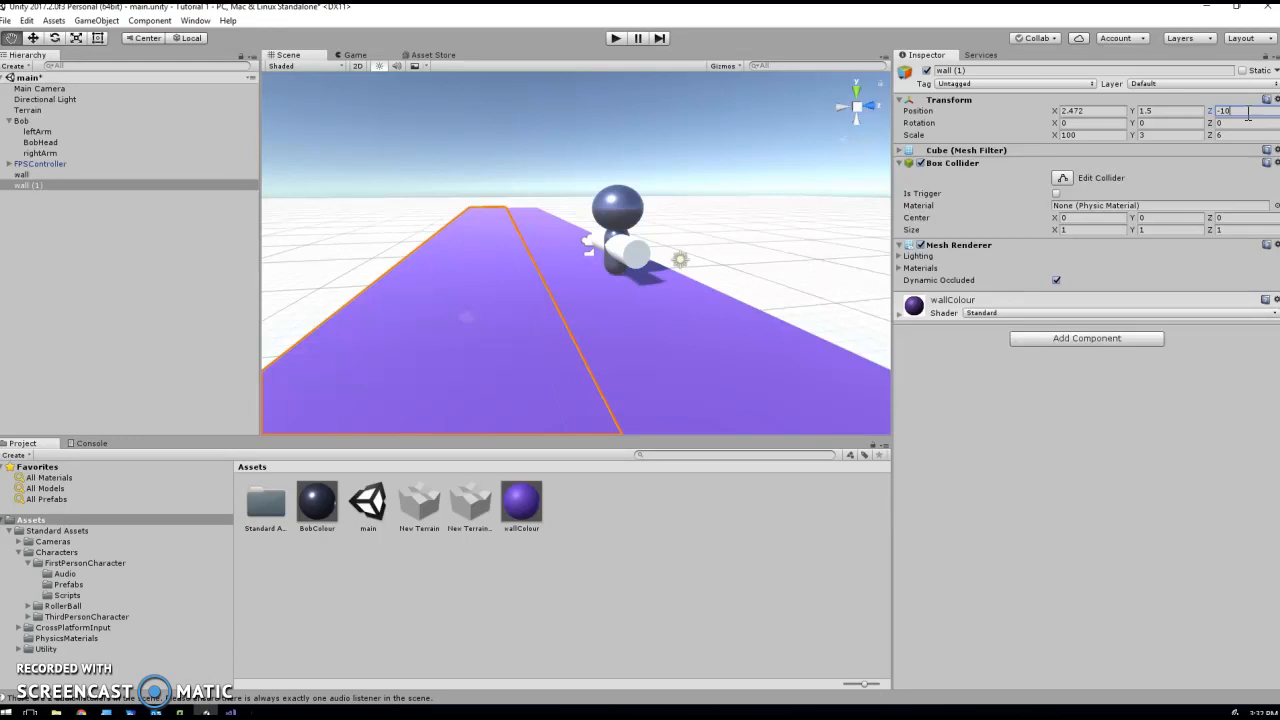
pyautogui.press('BackSpace')
pyautogui.press('BackSpace')
pyautogui.write('30')
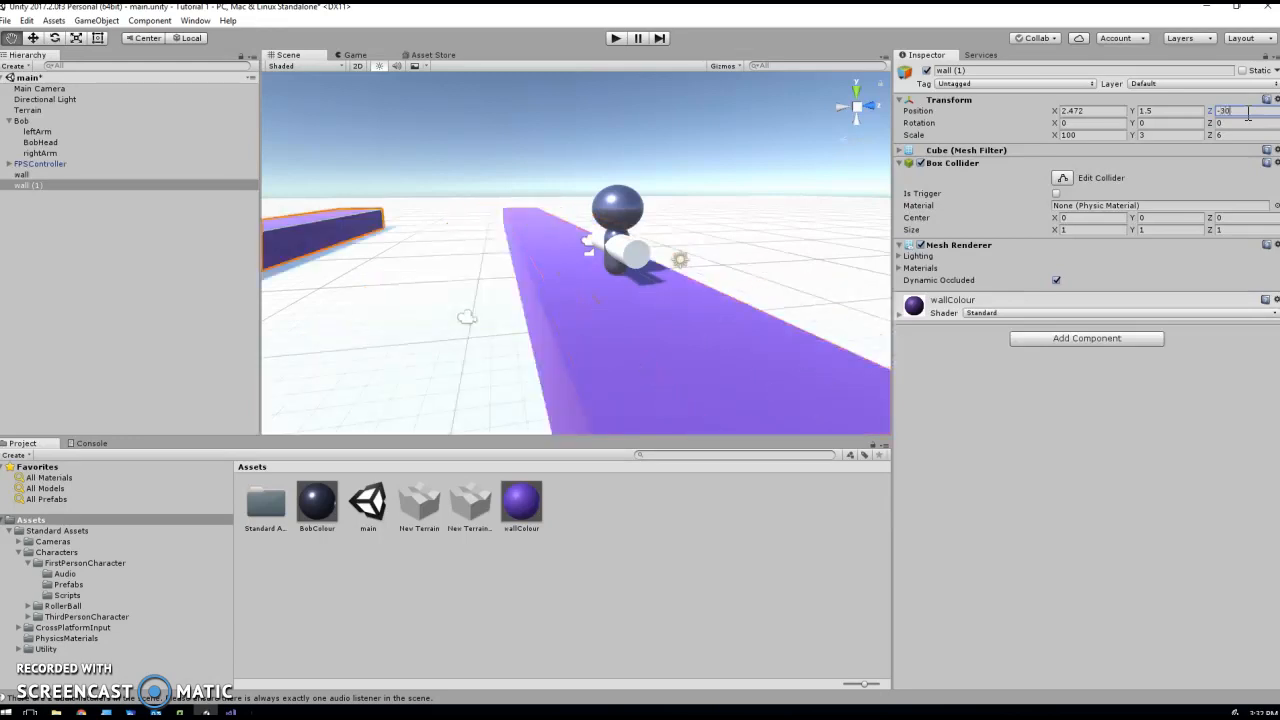
pyautogui.press('BackSpace')
pyautogui.press('BackSpace')
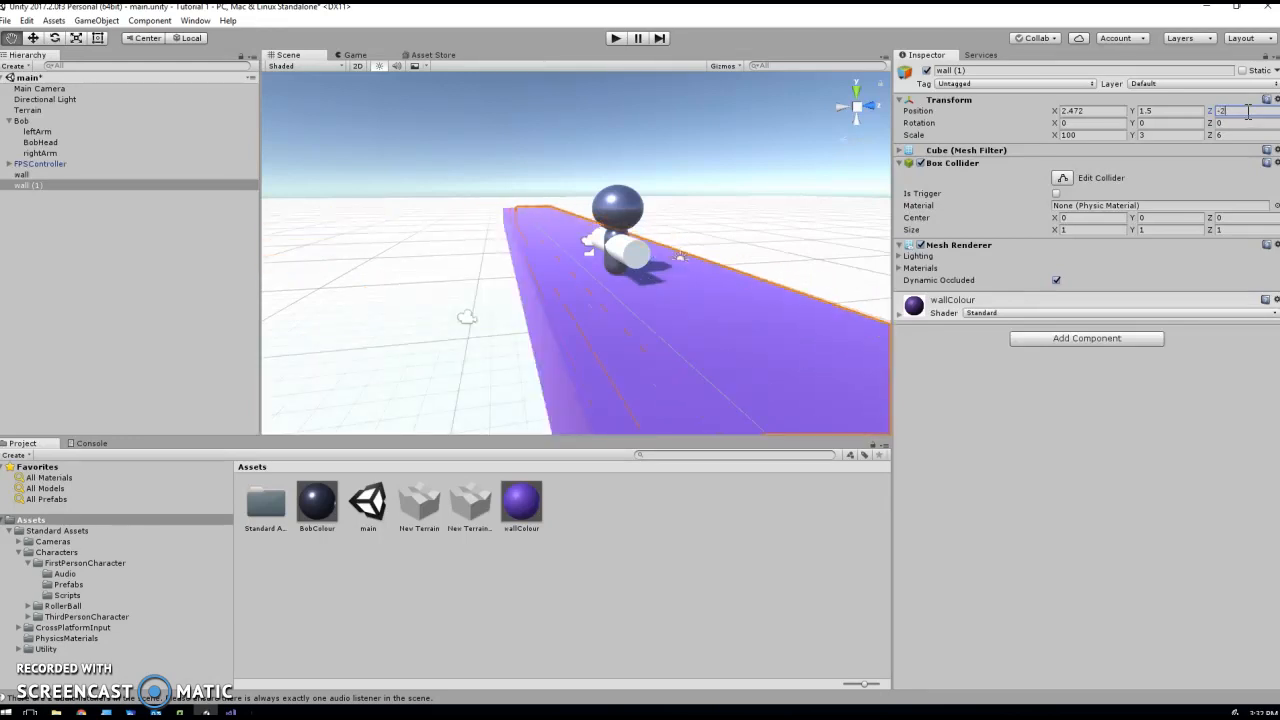
pyautogui.write('20')
pyautogui.moveTo(615, 278); pyautogui.dragTo(642, 253, button='right')
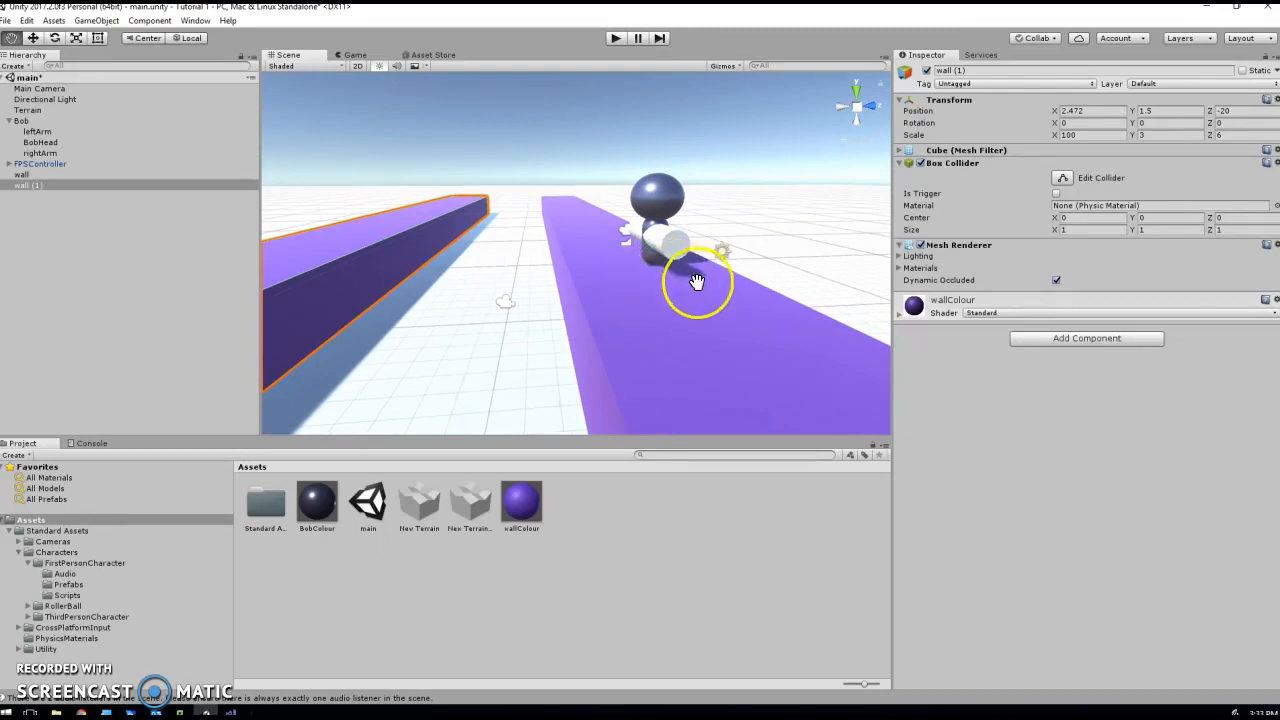
# Duplicate the Bob character seven times.
pyautogui.click(26, 121)
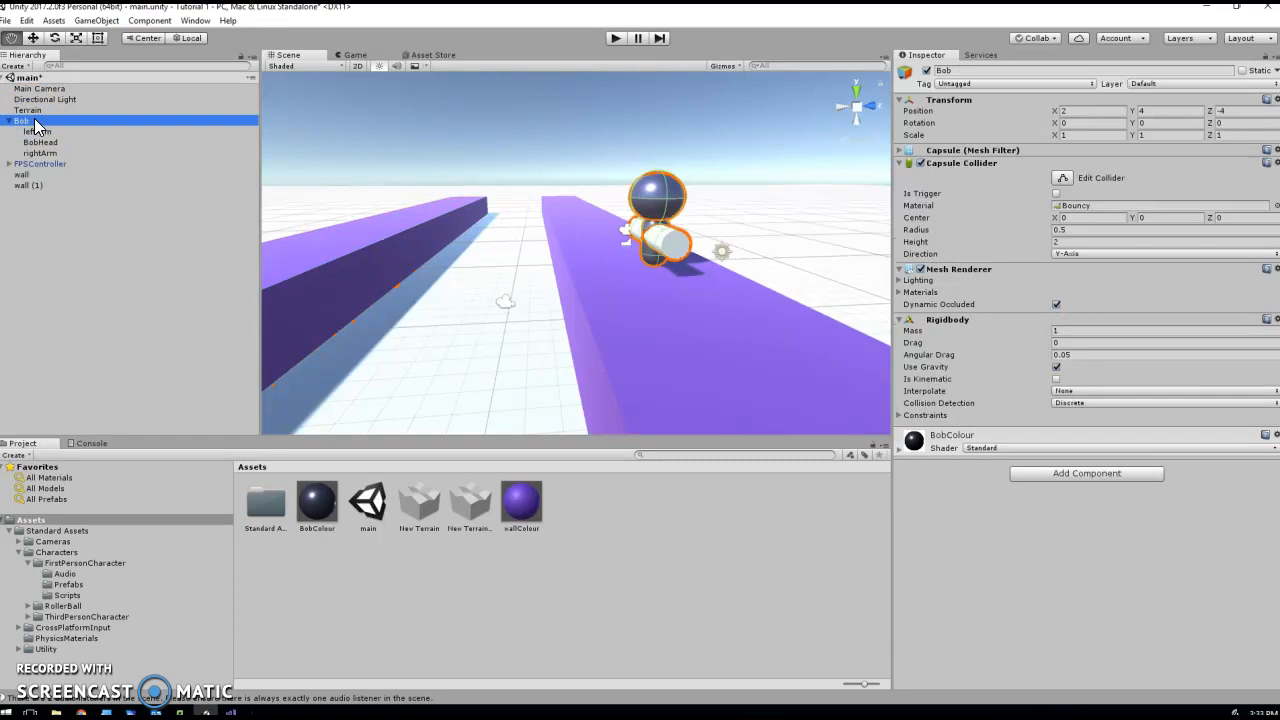
pyautogui.hotkey('ctrl', 'd')
pyautogui.hotkey('ctrl', 'd')
pyautogui.hotkey('ctrl', 'd')
pyautogui.hotkey('ctrl', 'd')
pyautogui.hotkey('ctrl', 'd')
pyautogui.hotkey('ctrl', 'd')
pyautogui.hotkey('ctrl', 'd')
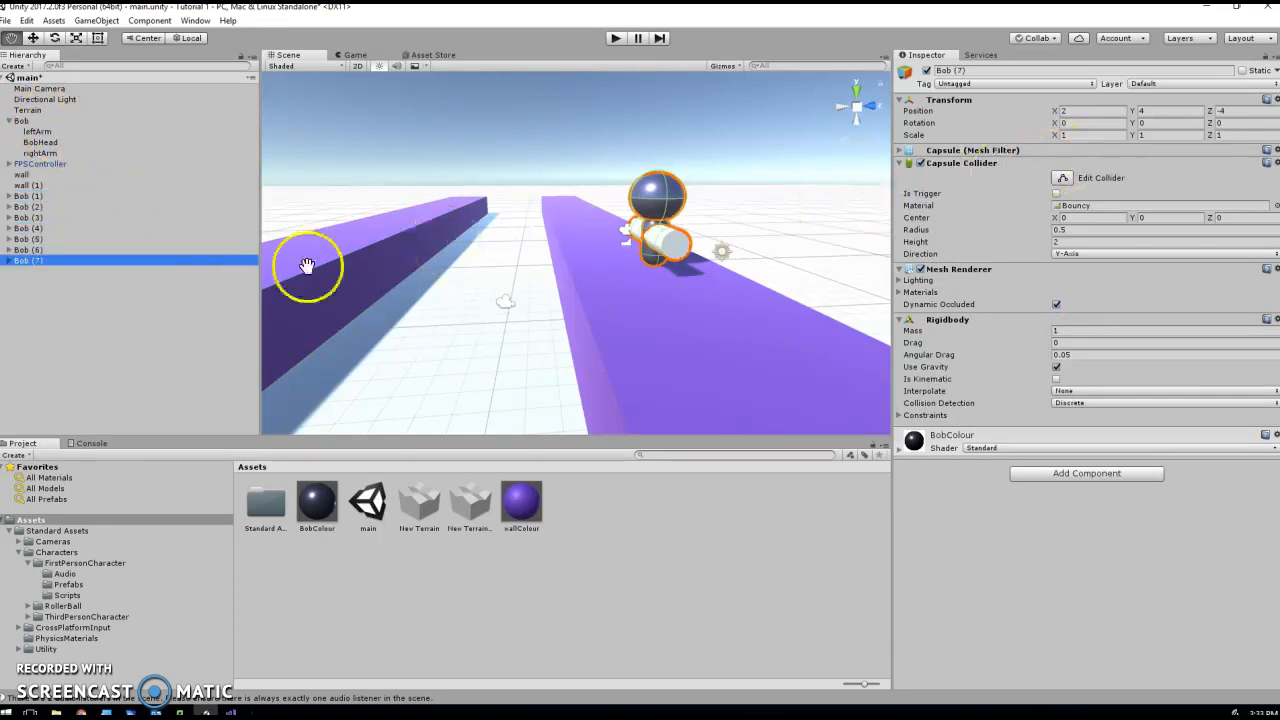
# Space Bob (1) away from the original Bob along the wall by setting its X position to 8.
pyautogui.click(33, 197)
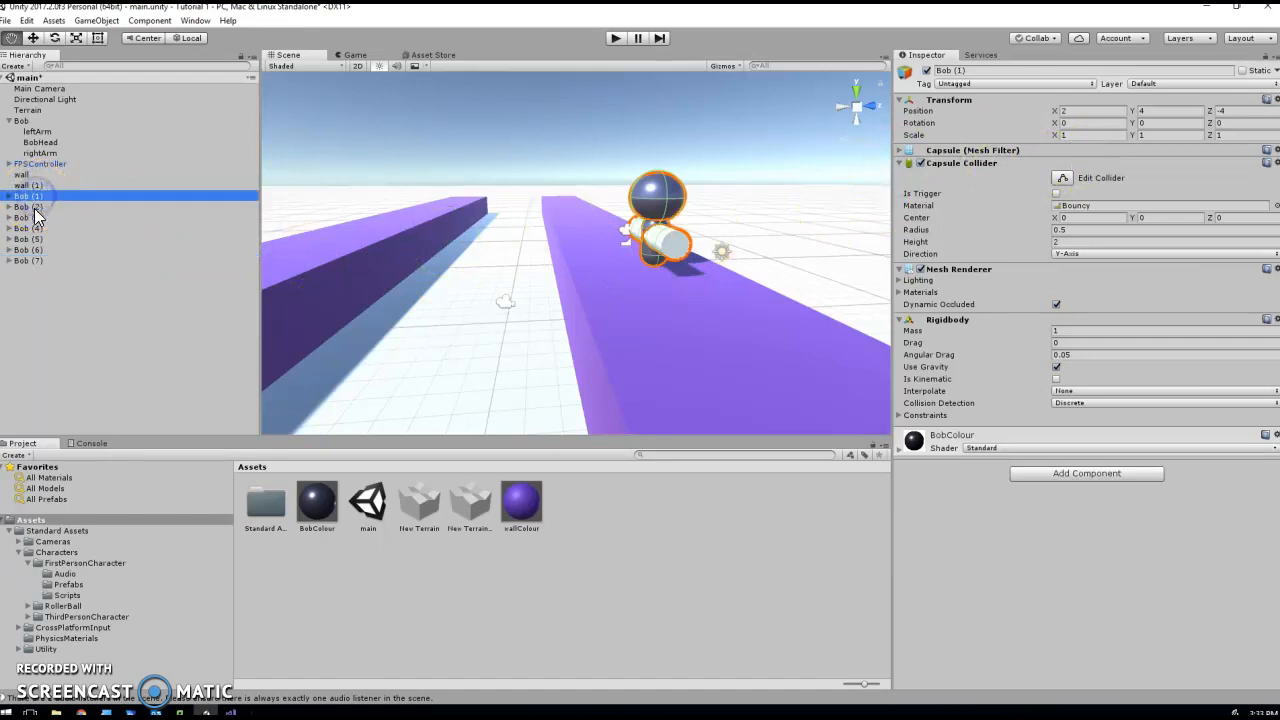
pyautogui.click(33, 207)
pyautogui.click(35, 196)
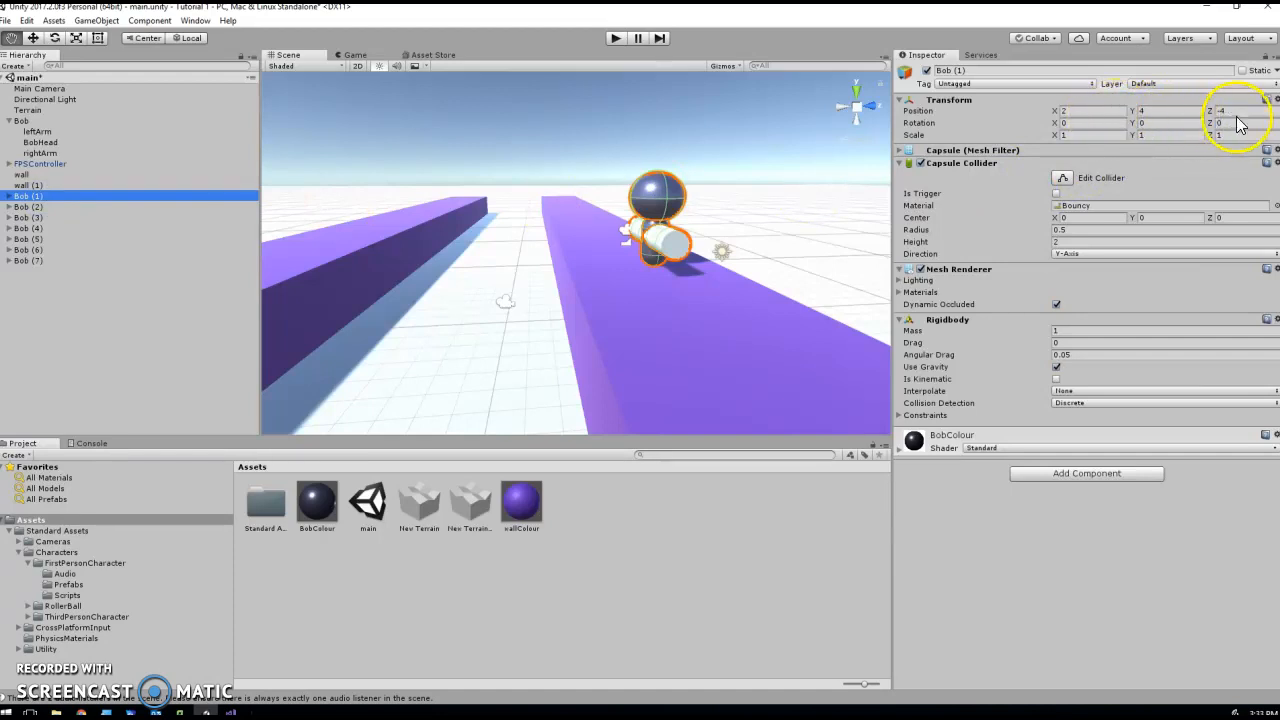
pyautogui.click(1100, 111)
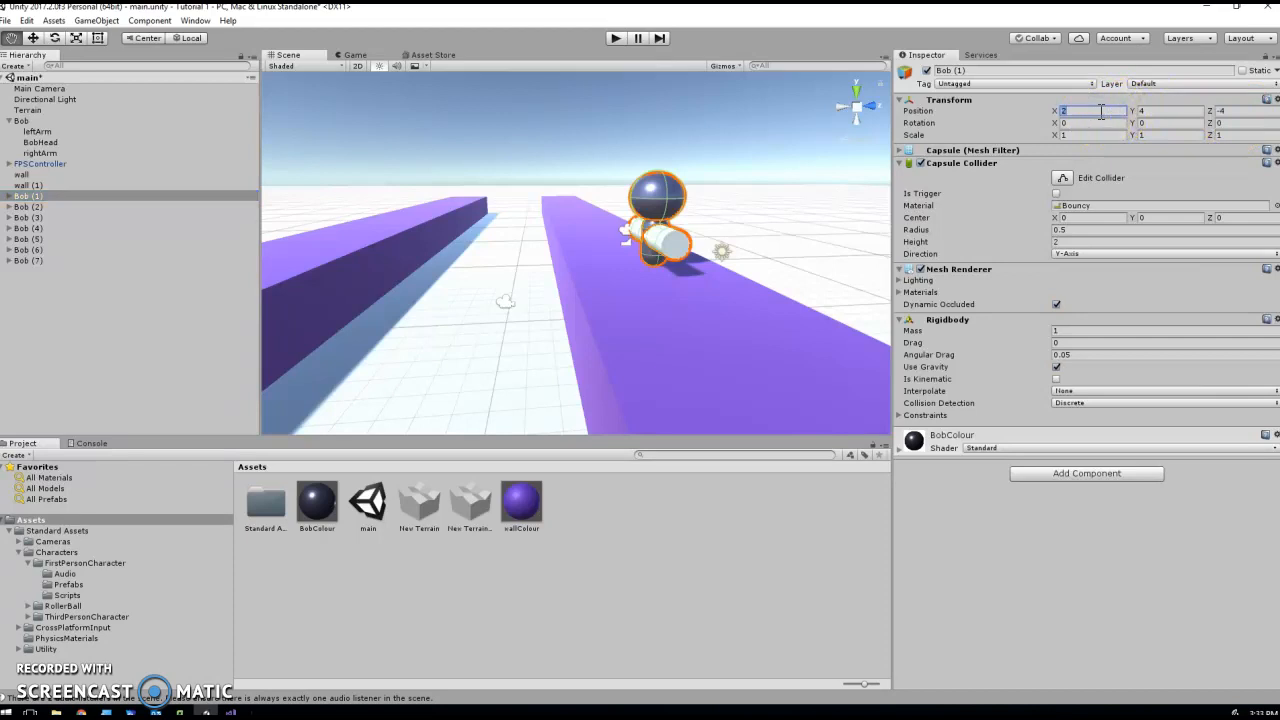
pyautogui.write('4')
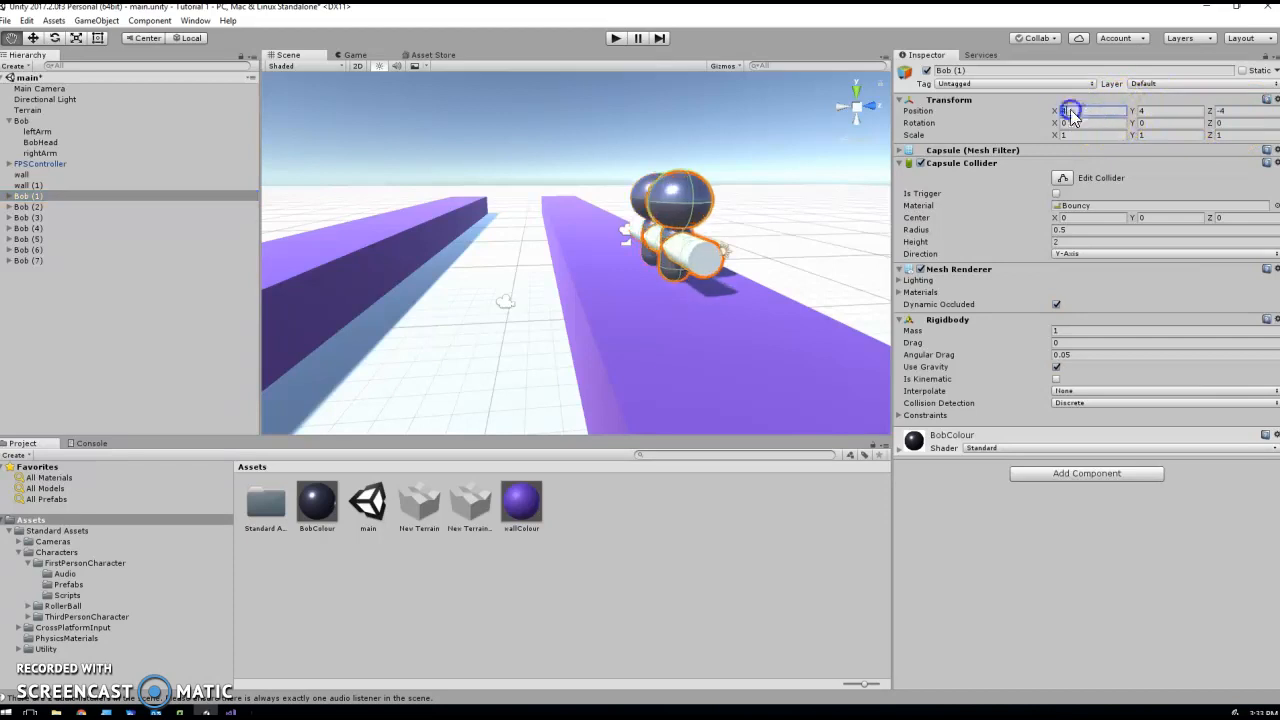
pyautogui.write('8')
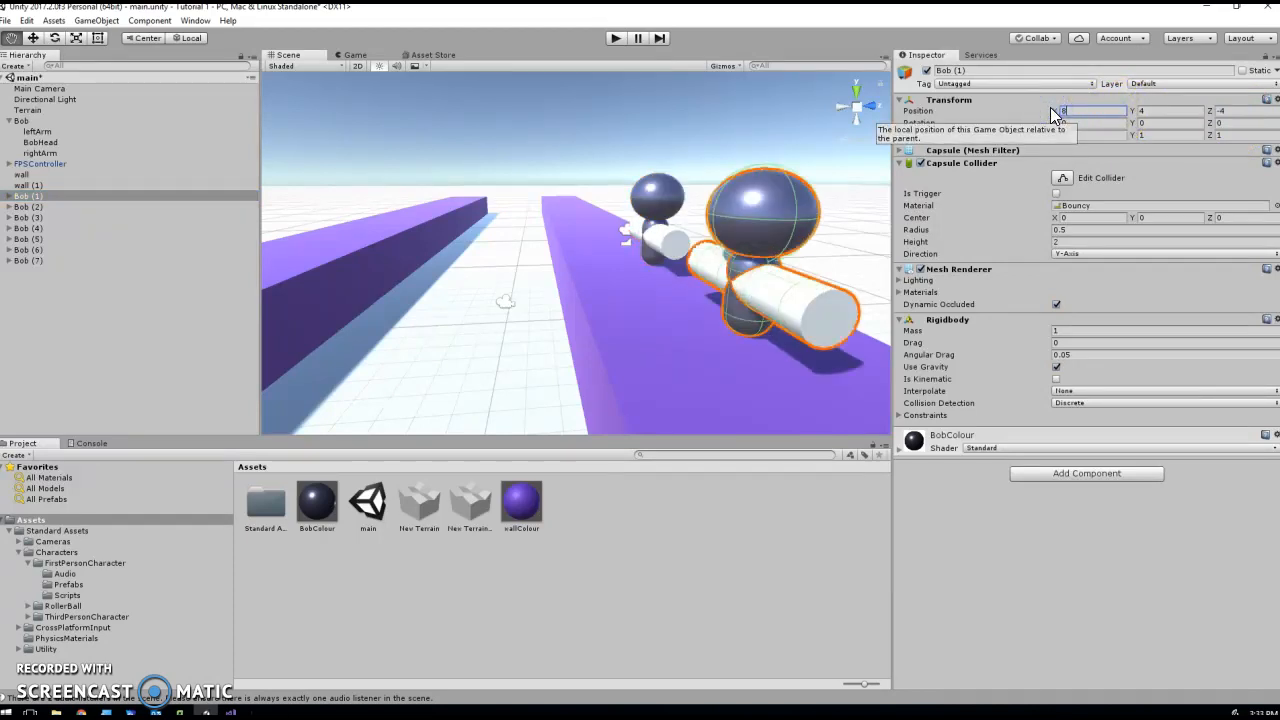
# Set Bob (2)'s X position to 14.
pyautogui.click(40, 206)
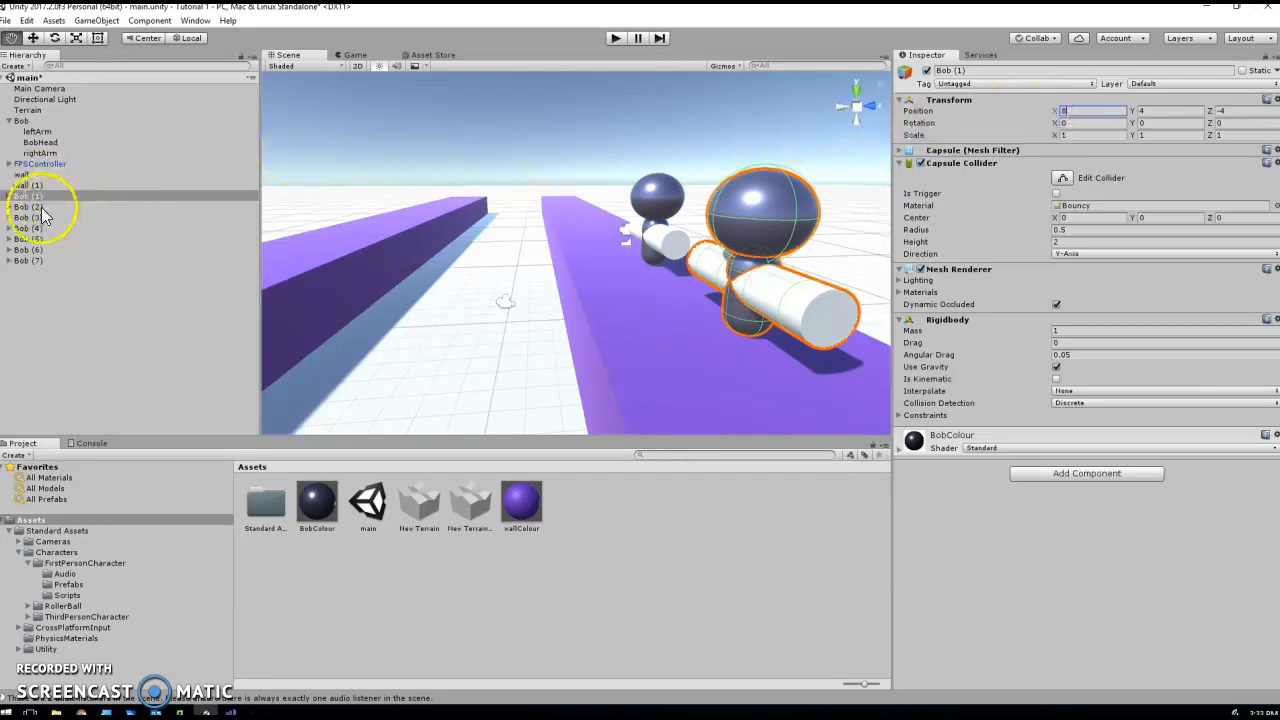
pyautogui.click(1048, 125)
pyautogui.click(1044, 111)
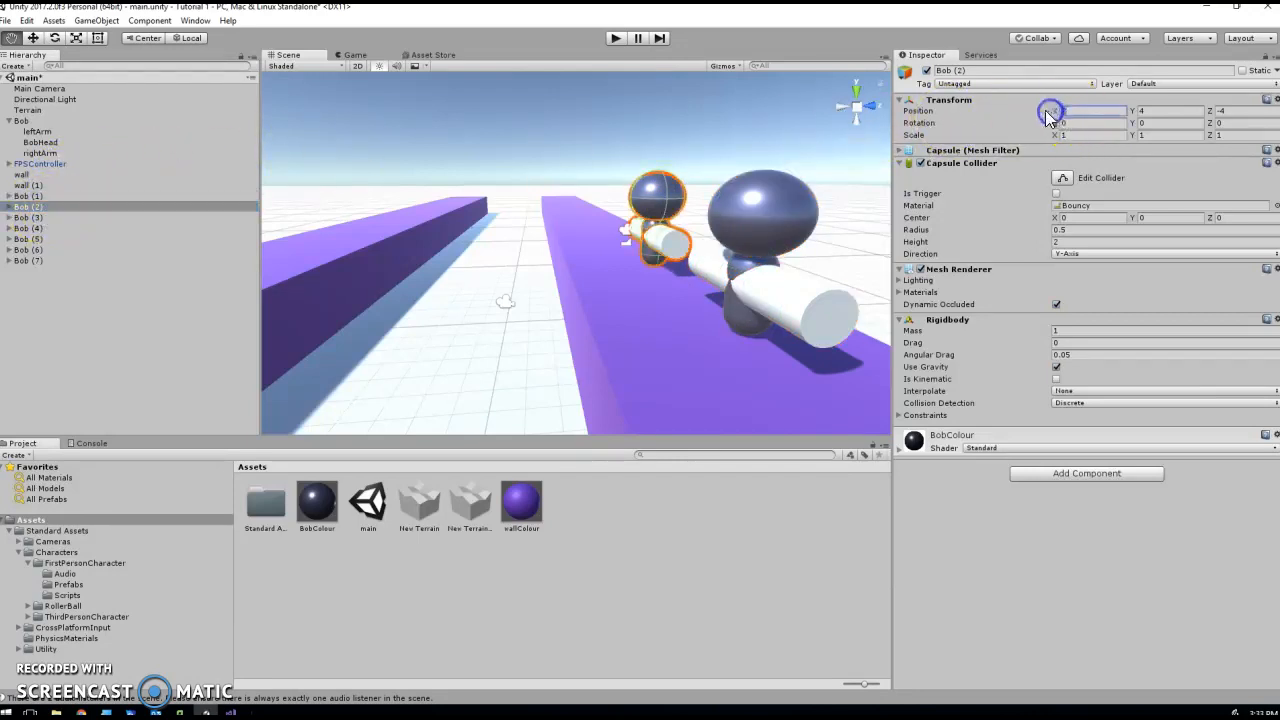
pyautogui.write('14')
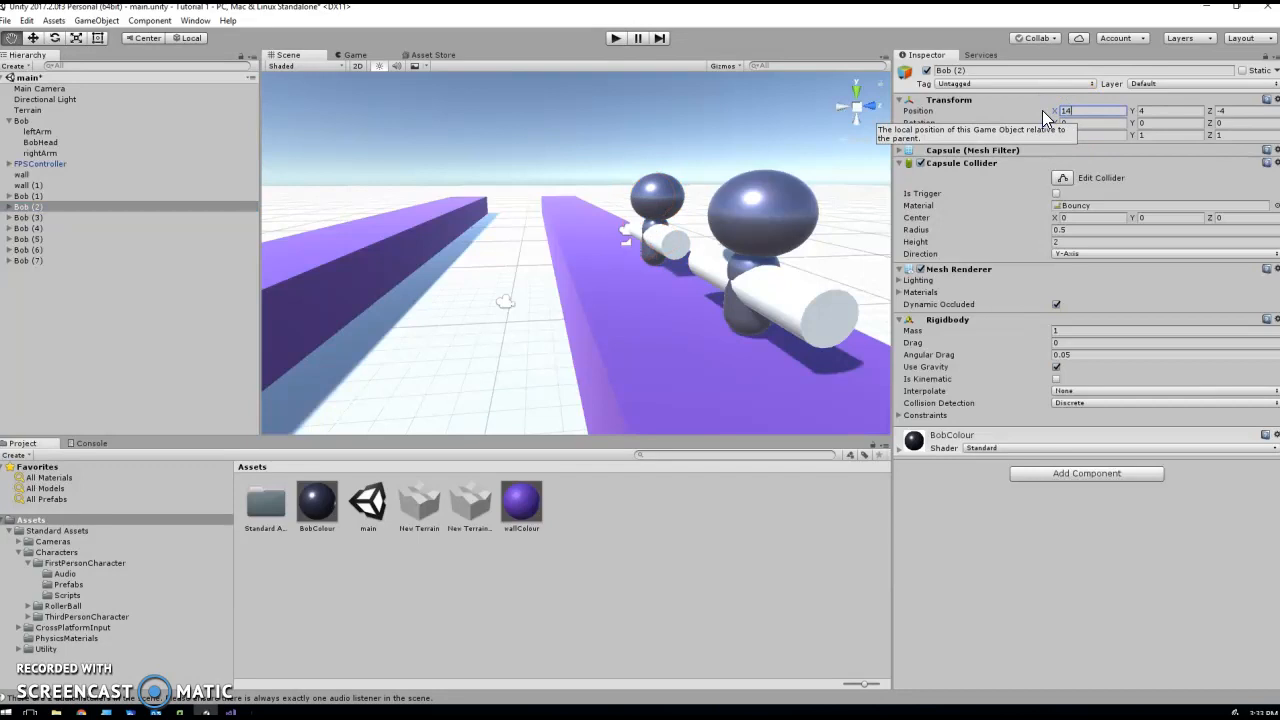
# Set Bob (3)'s X position to 20 to continue the row along the wall.
pyautogui.moveTo(774, 196); pyautogui.dragTo(856, 186, button='right')
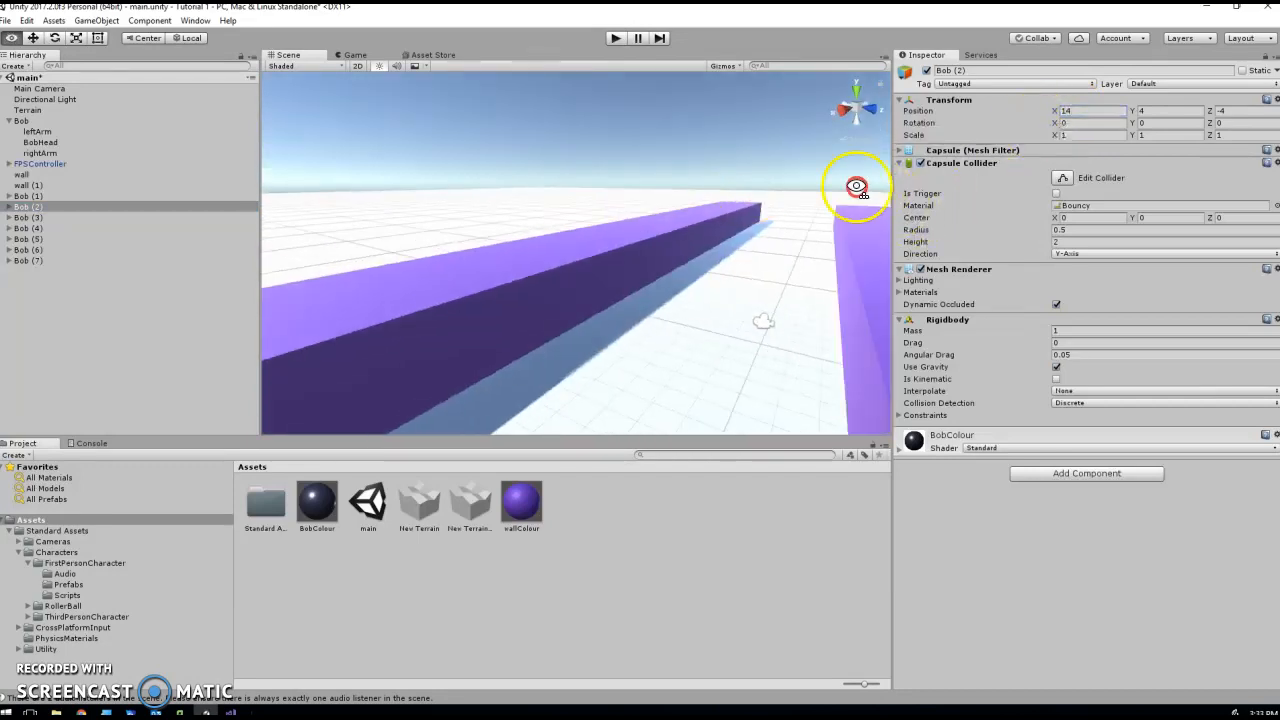
pyautogui.press('f')
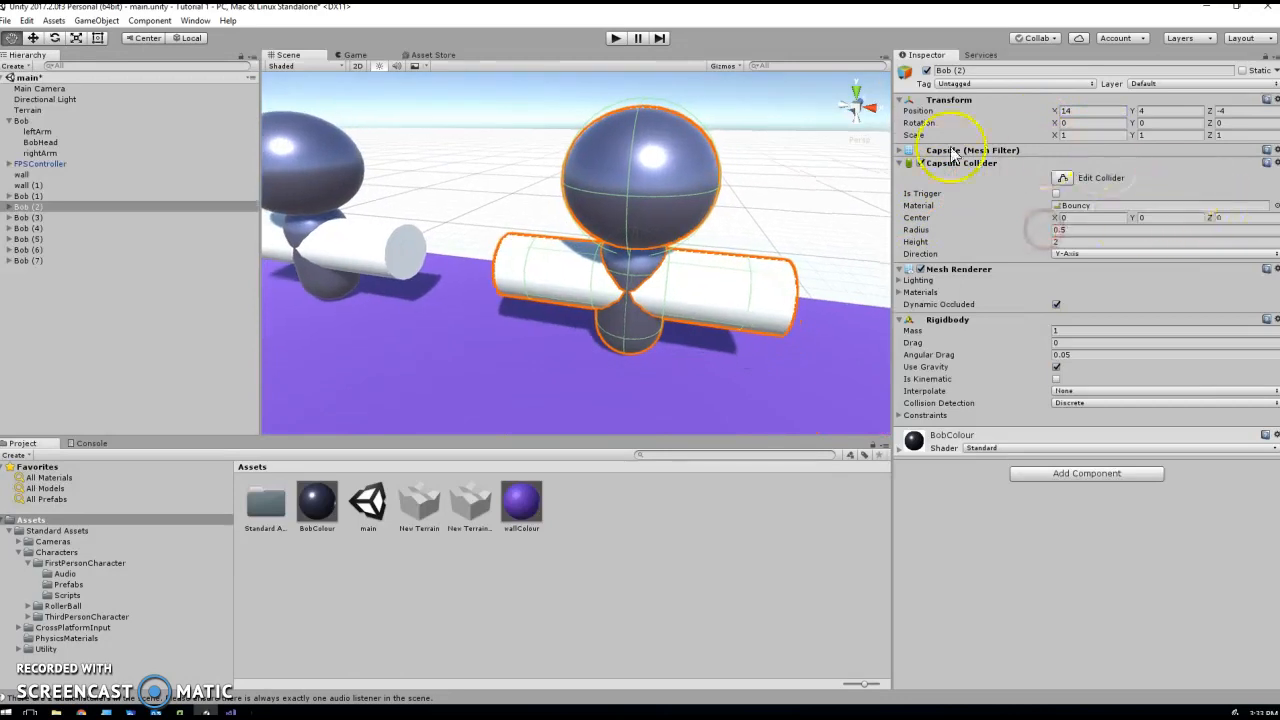
pyautogui.click(44, 218)
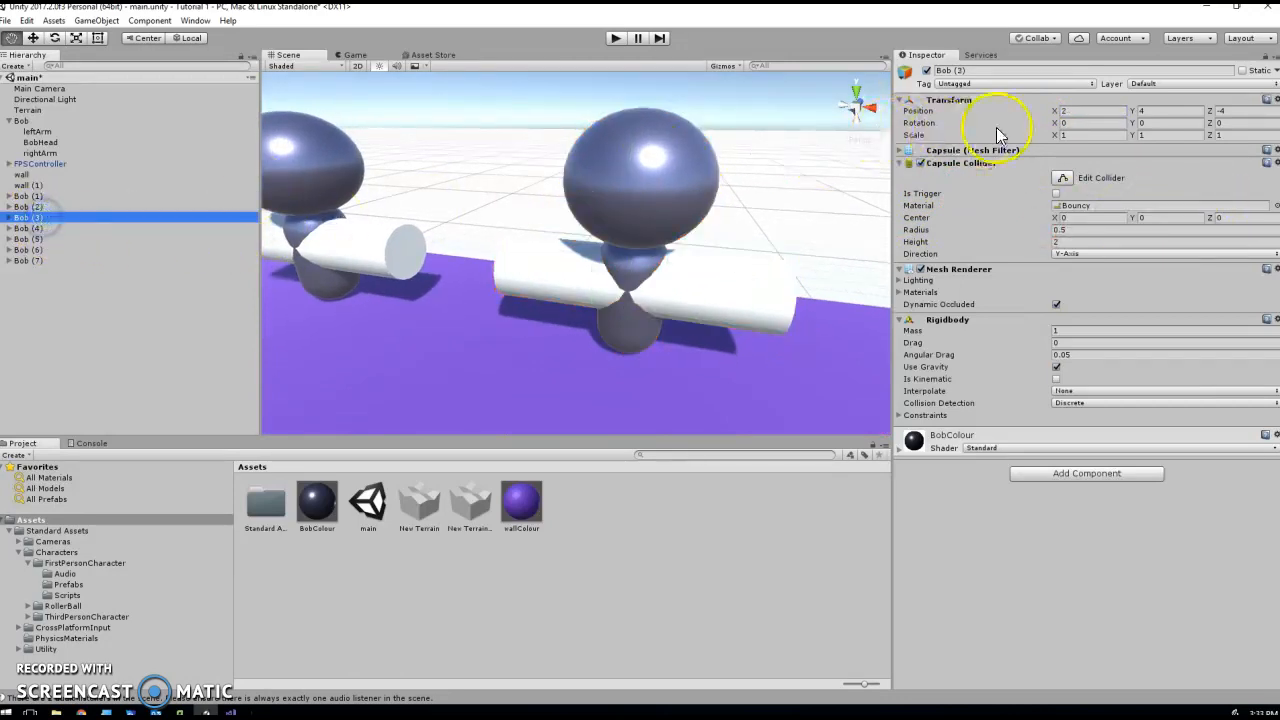
pyautogui.click(1098, 111)
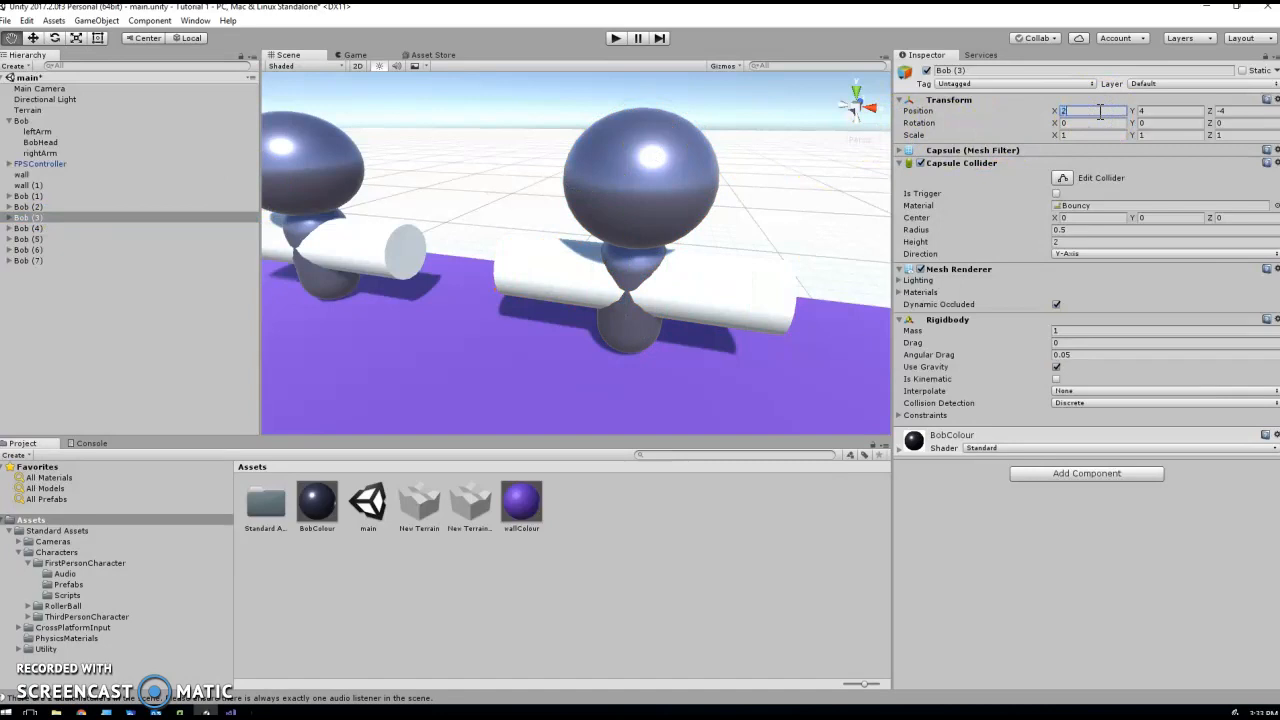
pyautogui.write('20')
# Continue the row of Bobs by setting the X position of Bob (4) to 26 and Bob (5) to 32.
pyautogui.click(40, 229)
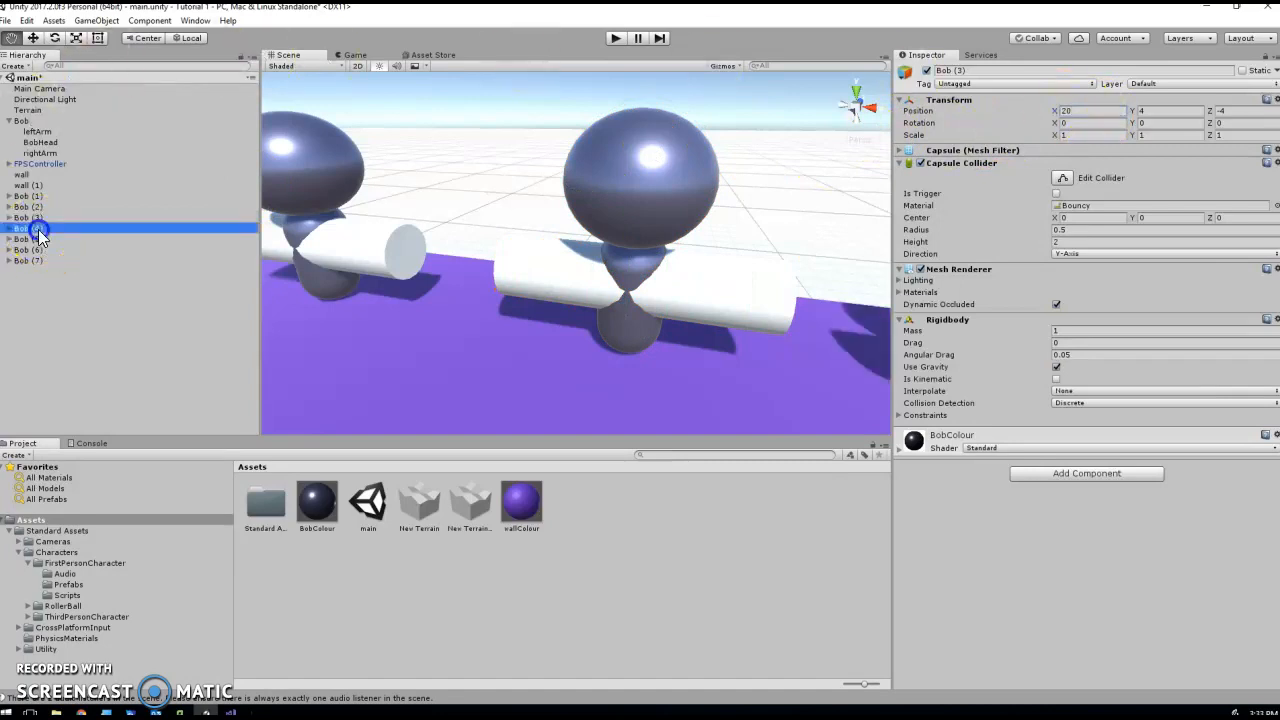
pyautogui.click(1072, 113)
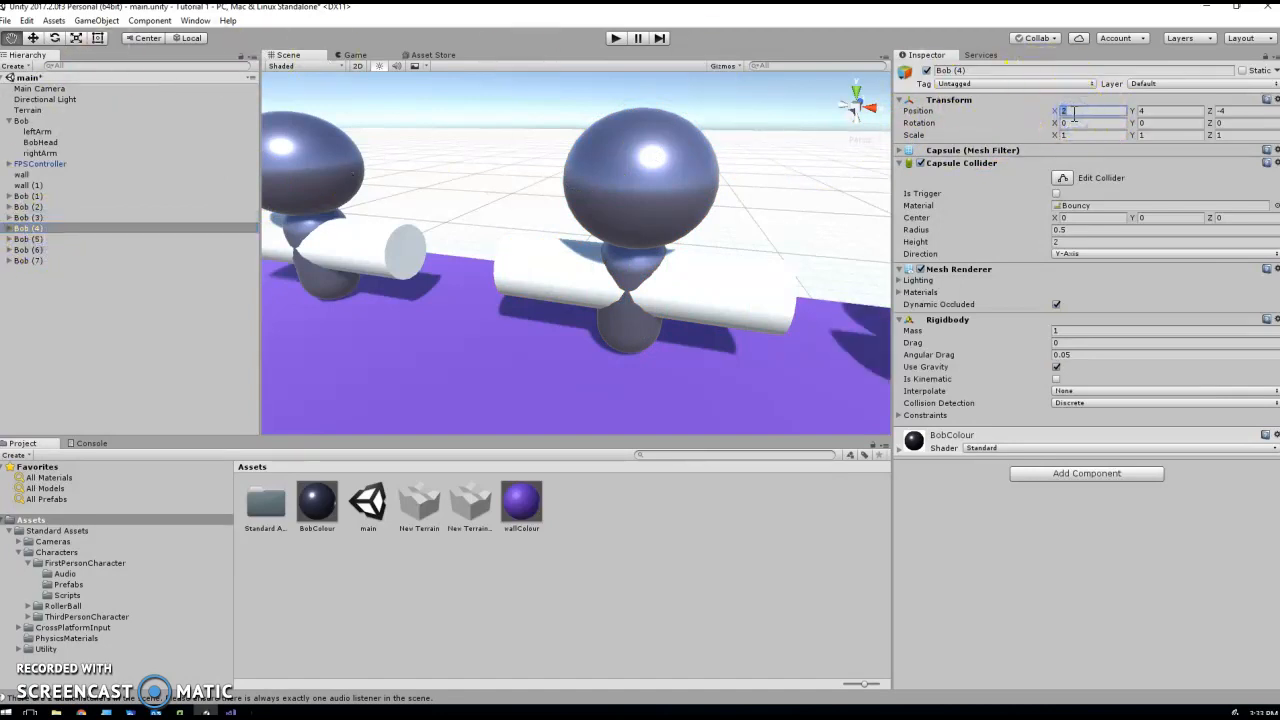
pyautogui.moveTo(816, 164); pyautogui.dragTo(1043, 140, button='right')
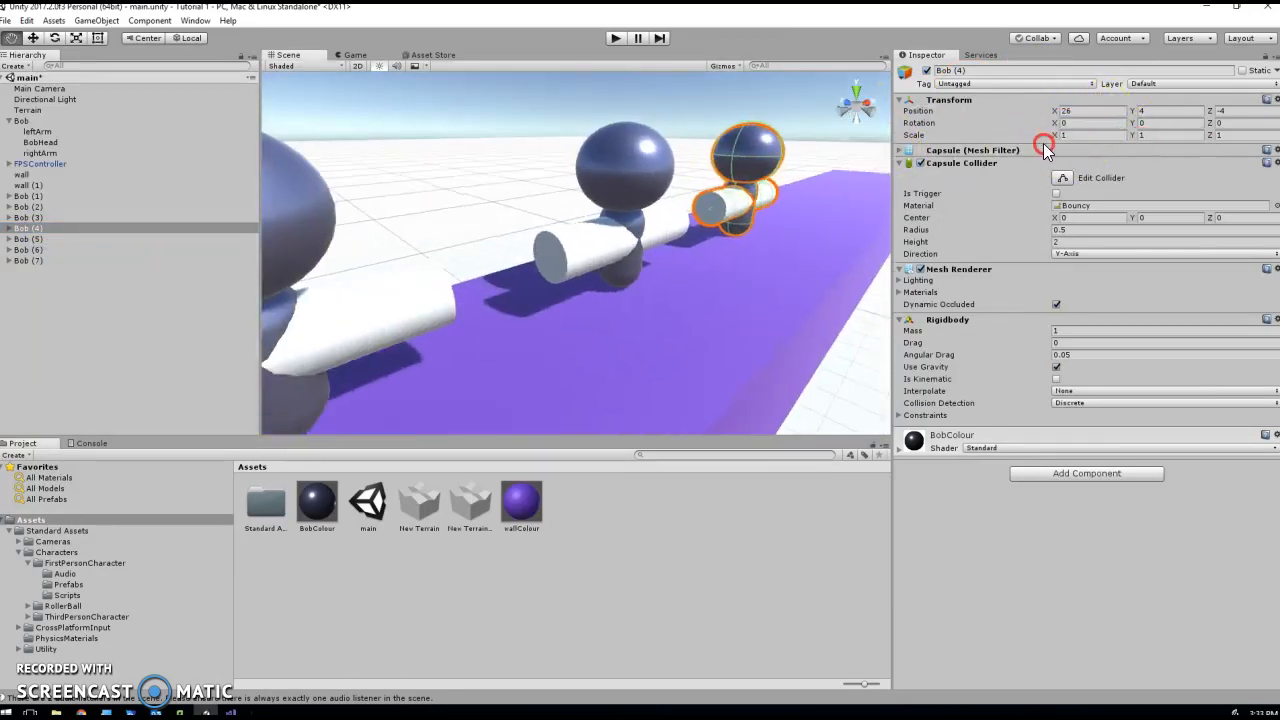
pyautogui.click(28, 239)
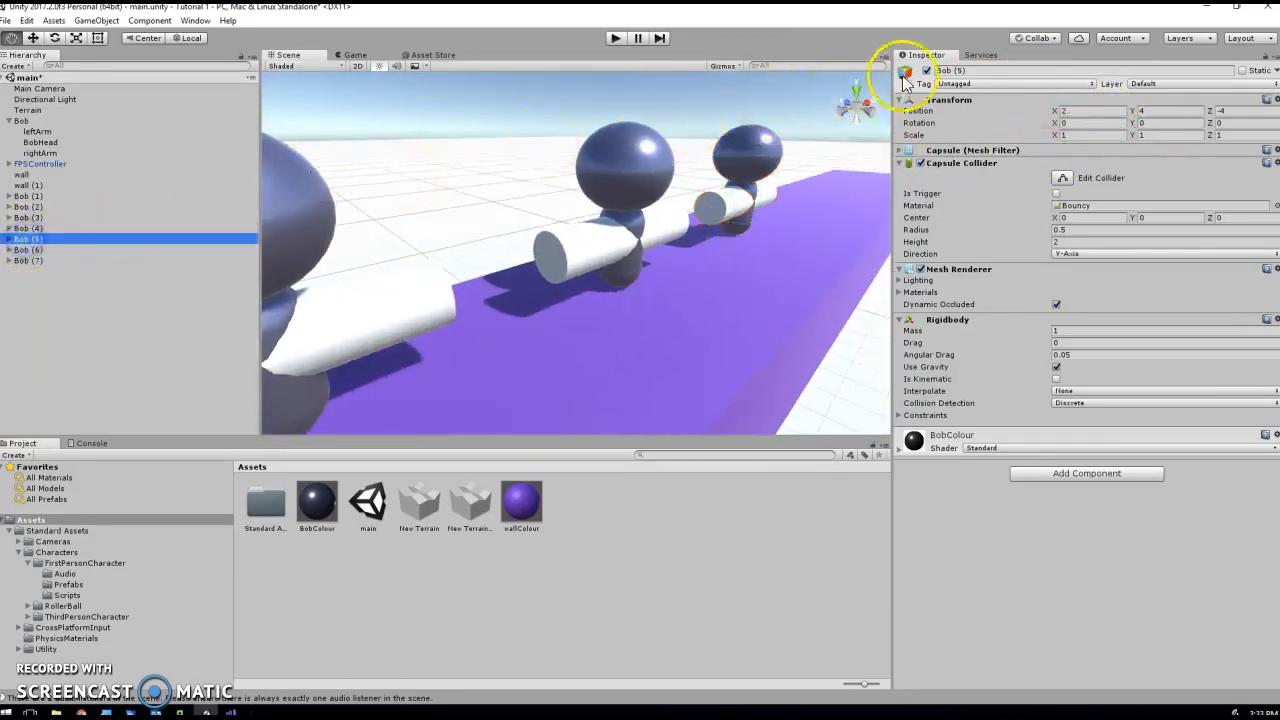
pyautogui.click(1093, 113)
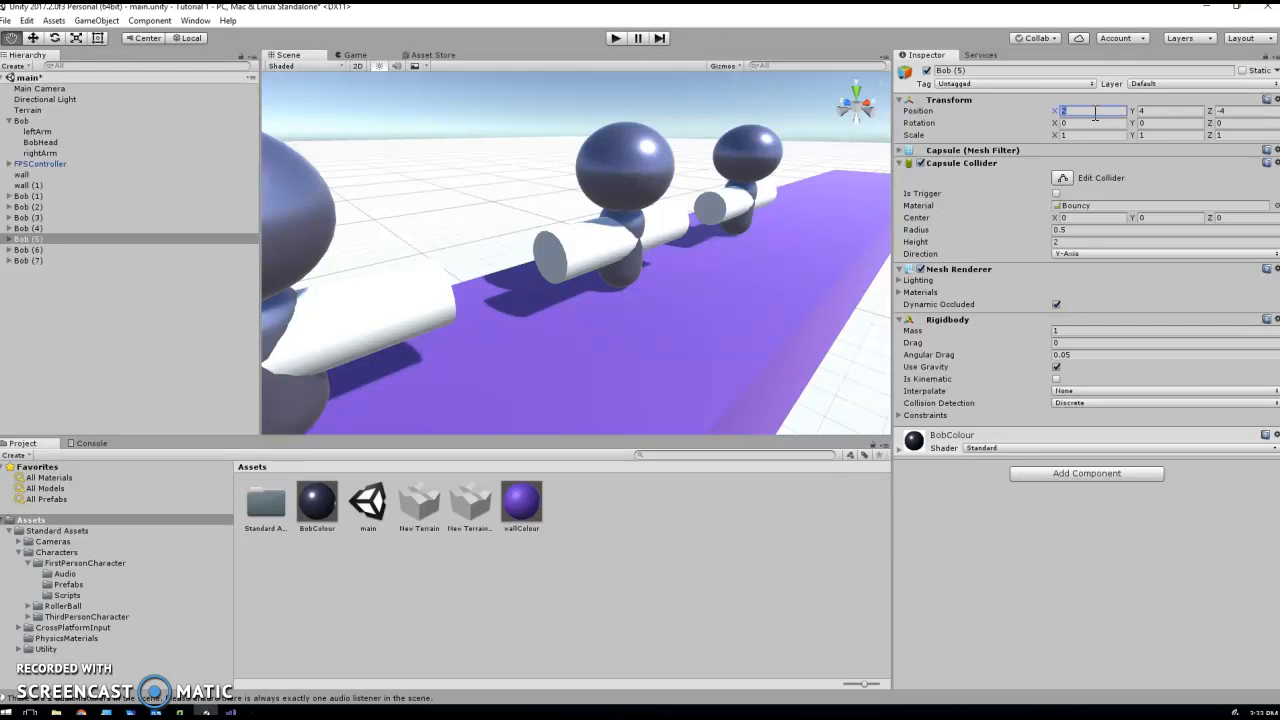
pyautogui.write('32')
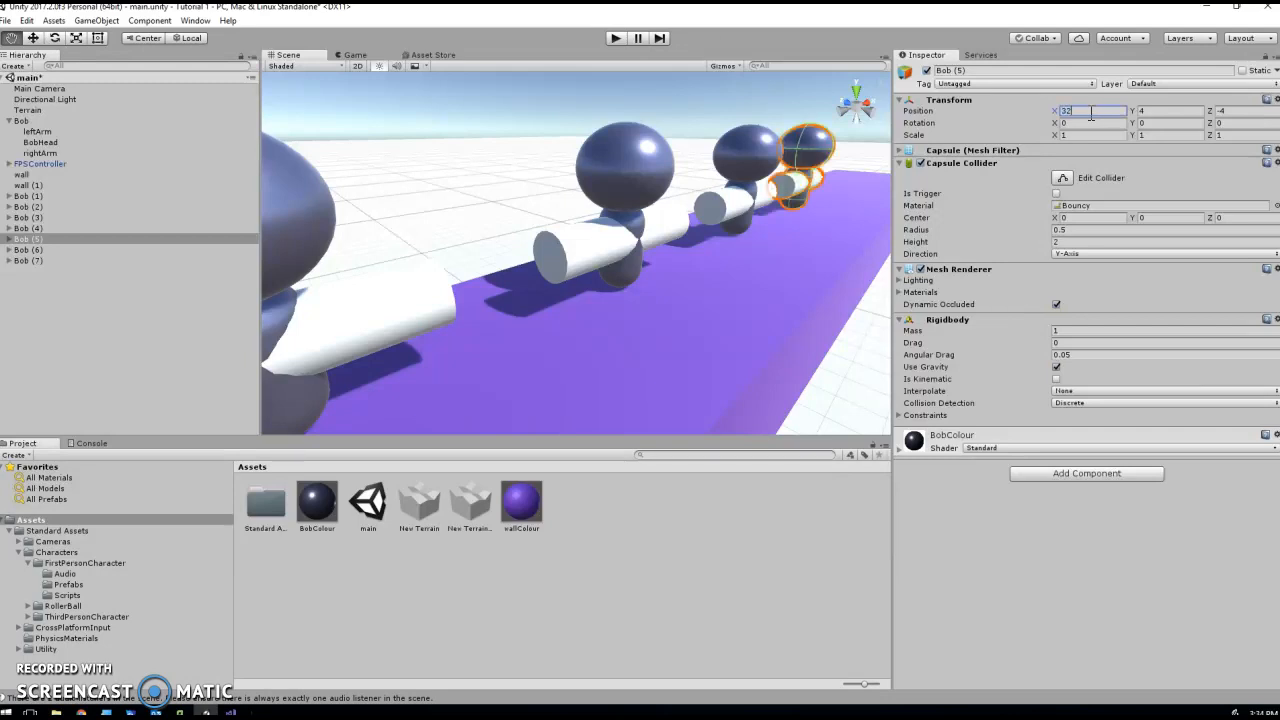
# Complete the row by setting the X position of Bob (6) to 38 and Bob (7) to 44.
pyautogui.click(41, 250)
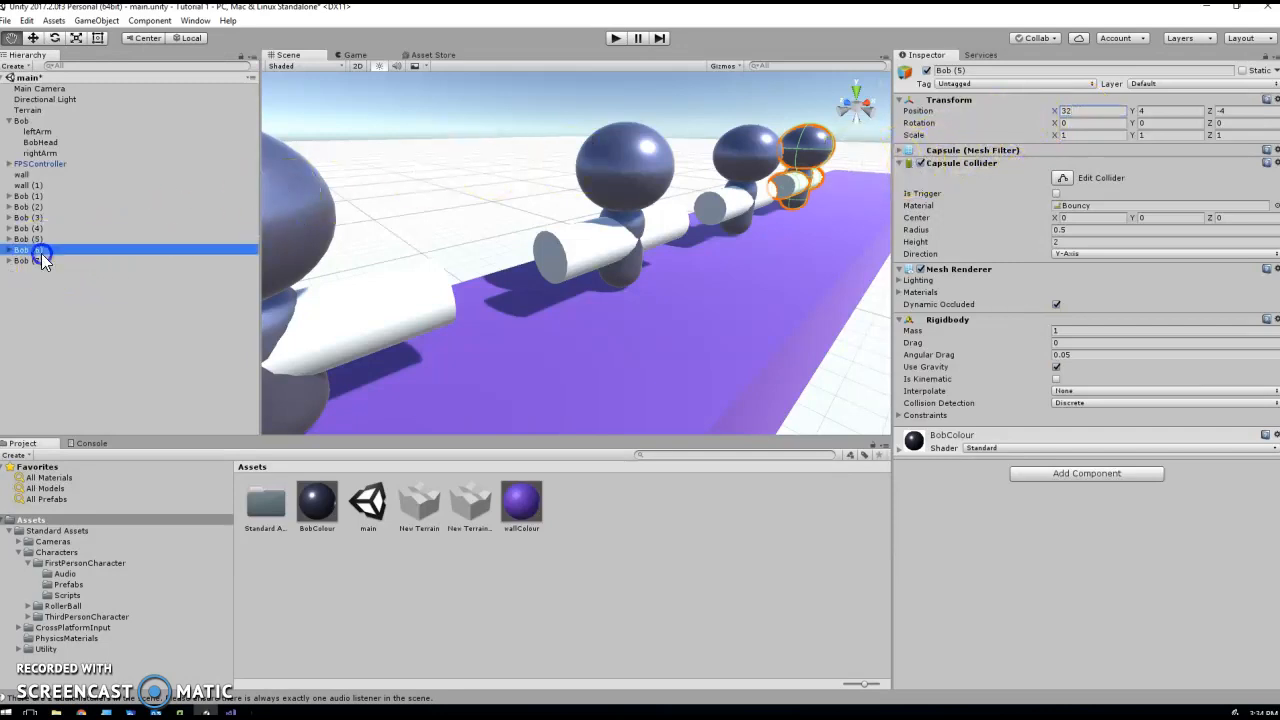
pyautogui.click(1106, 112)
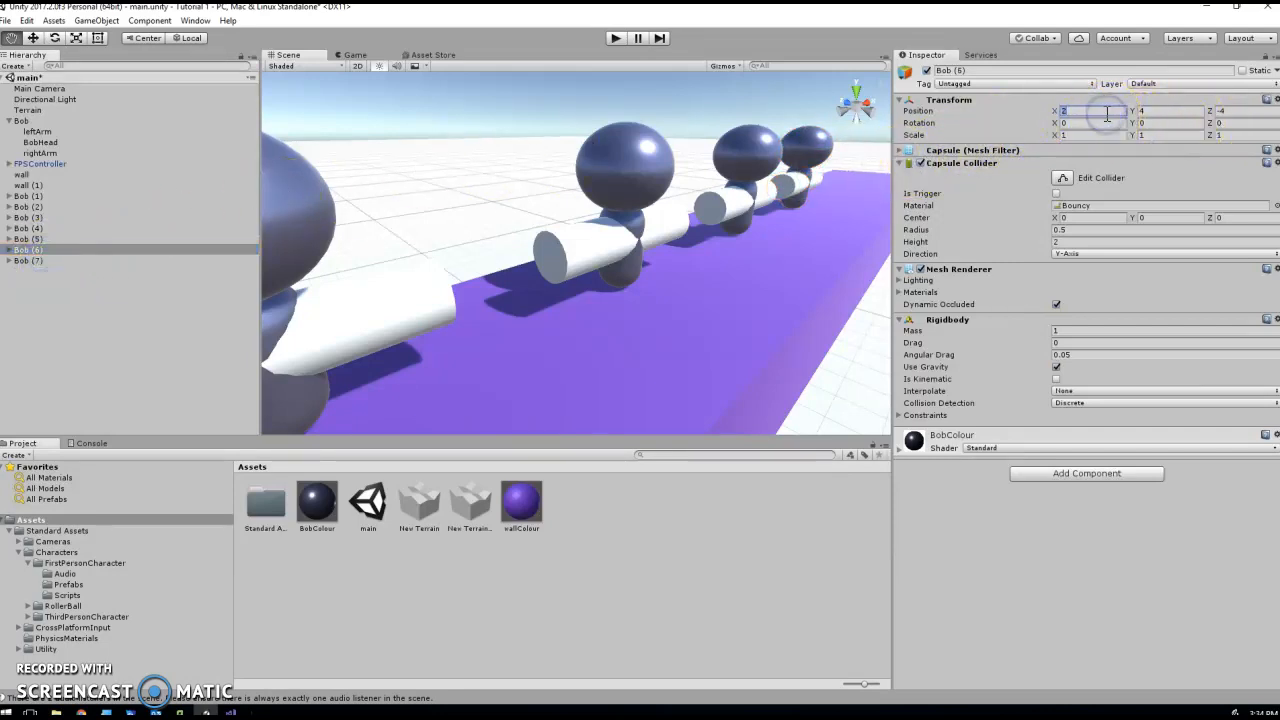
pyautogui.write('38')
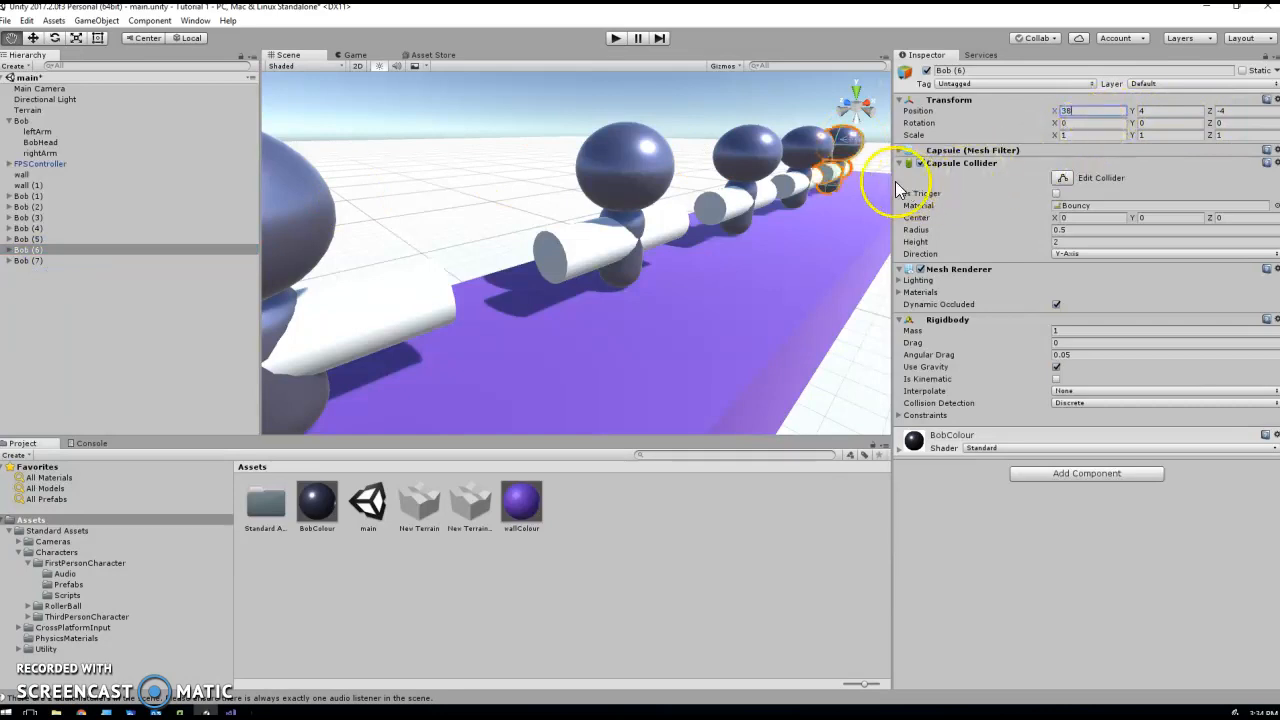
pyautogui.click(63, 261)
pyautogui.click(1075, 112)
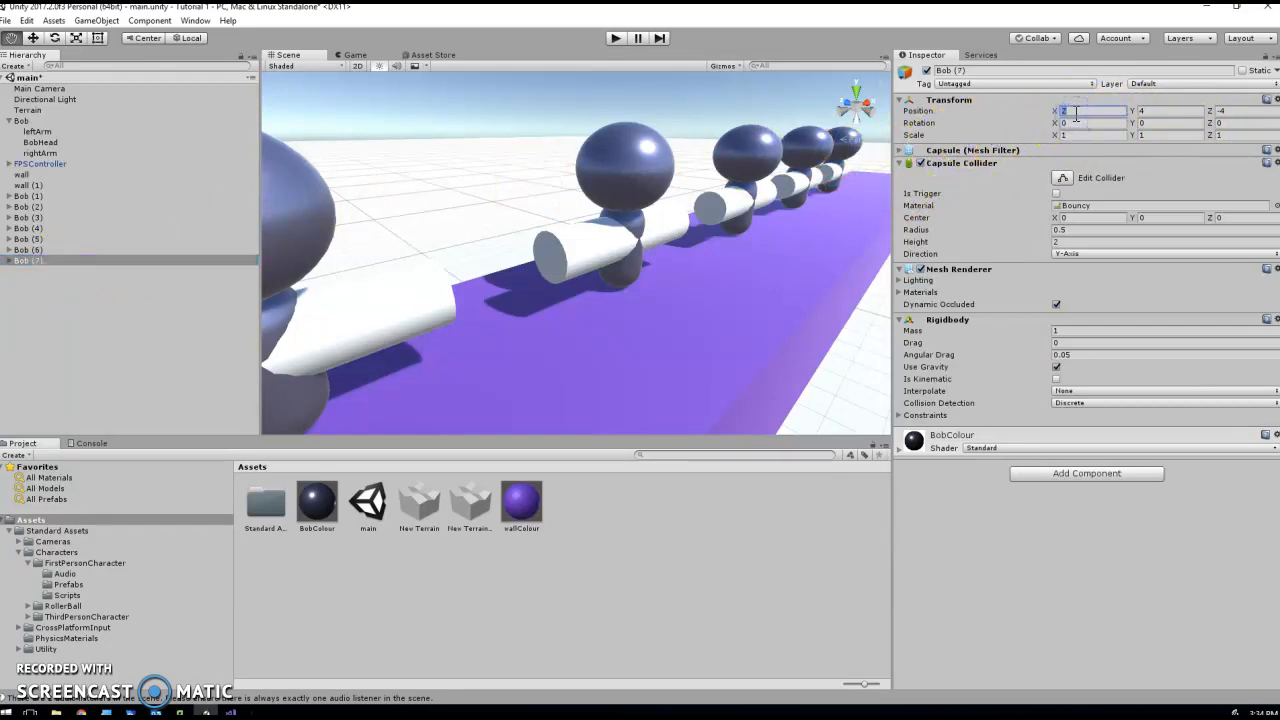
pyautogui.write('44')
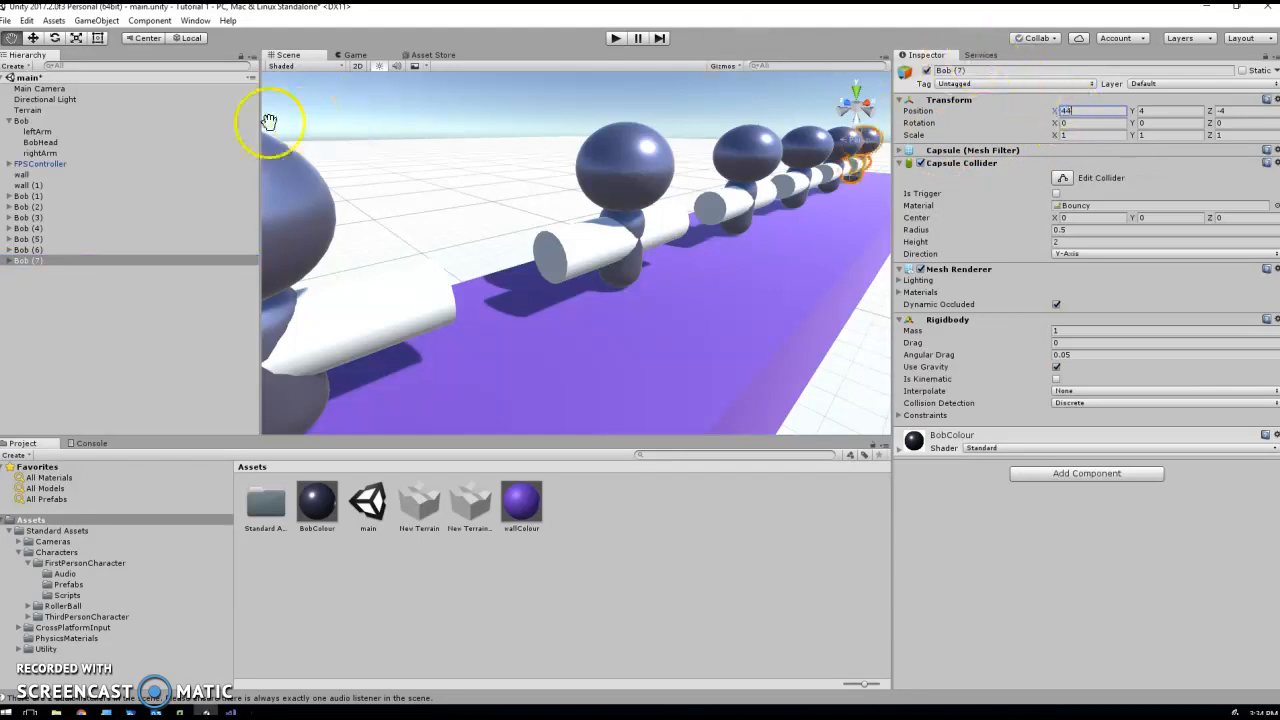
# Playtest the scene by walking the first-person controller along the wall into the row of Bobs, and stop play mode.
pyautogui.click(614, 39)
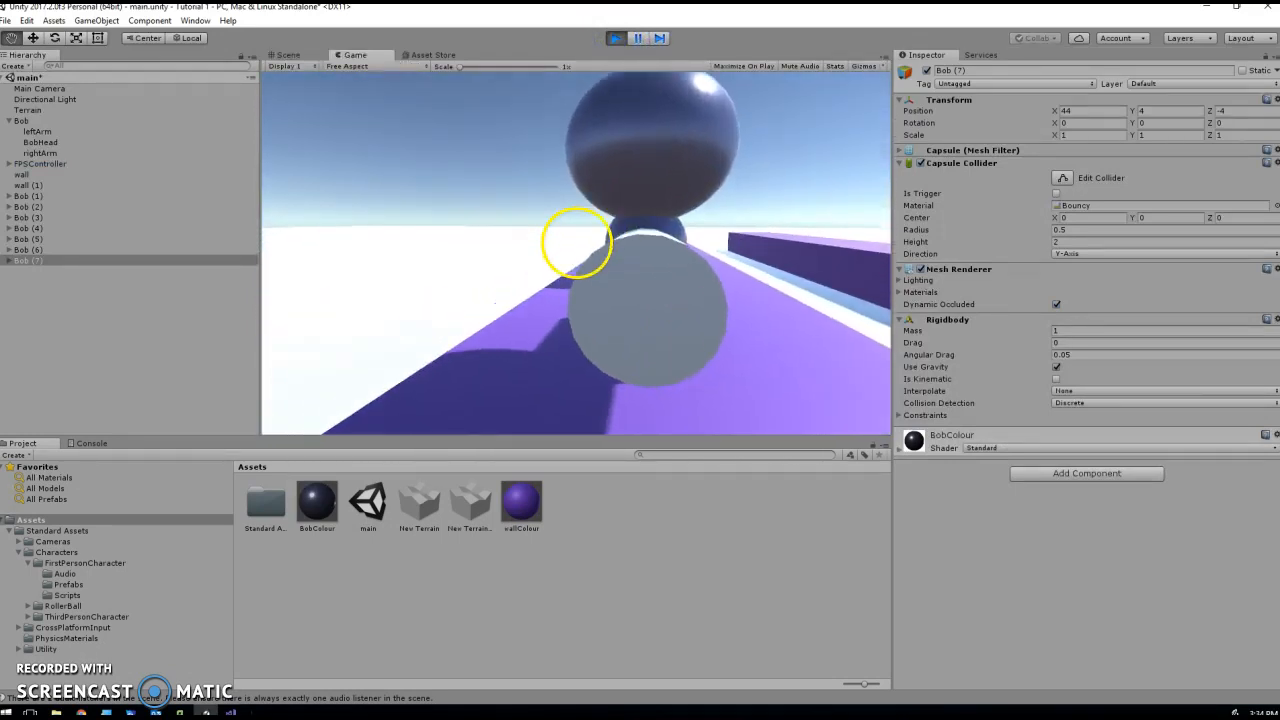
pyautogui.press('a')
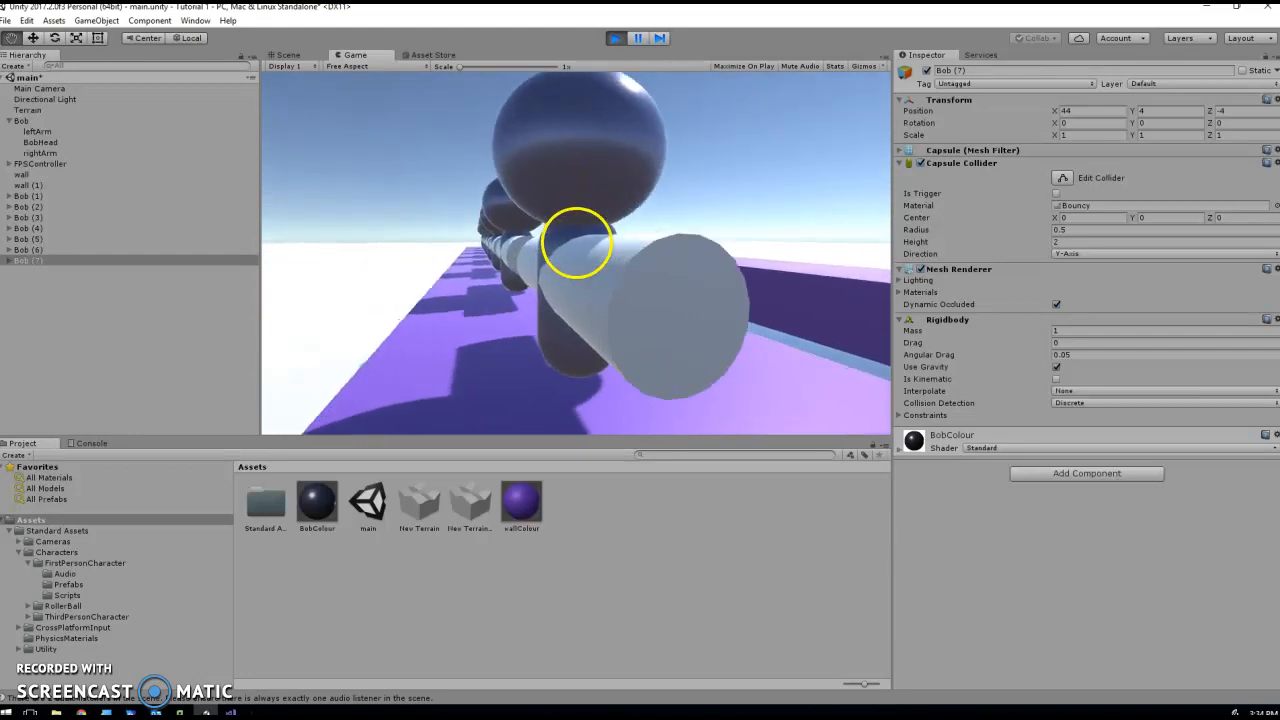
pyautogui.press('w')
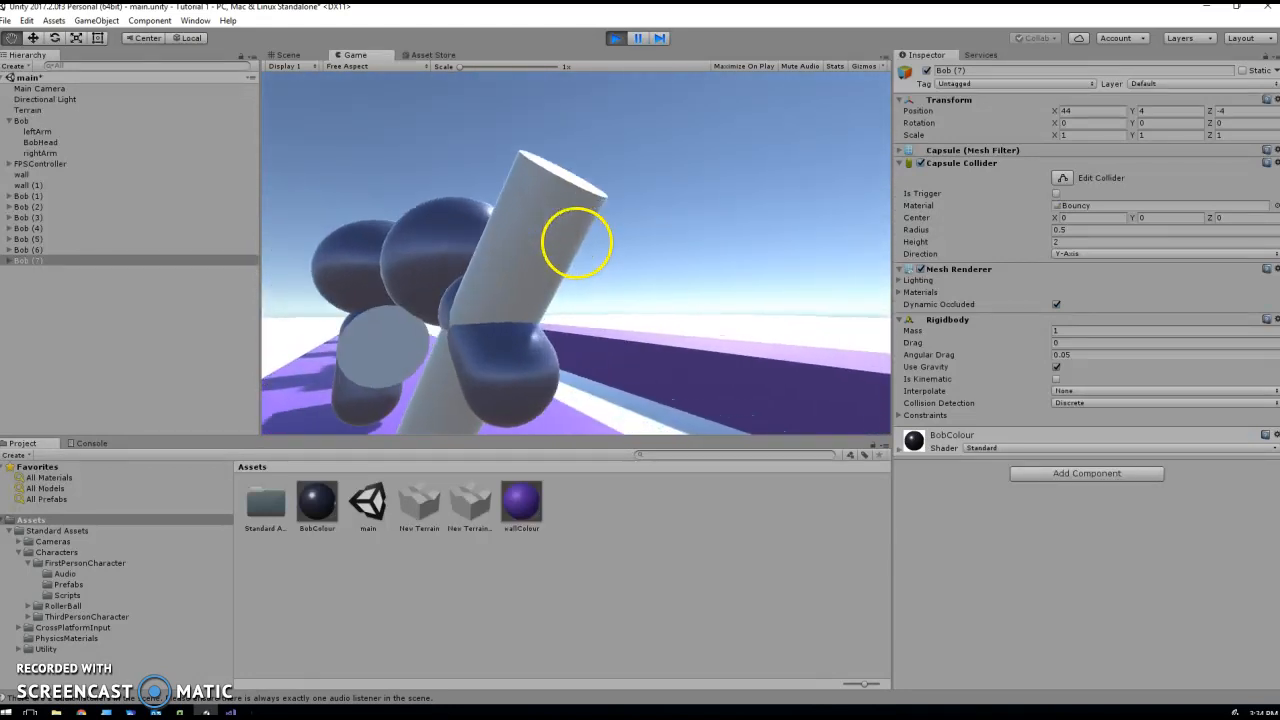
pyautogui.press('w')
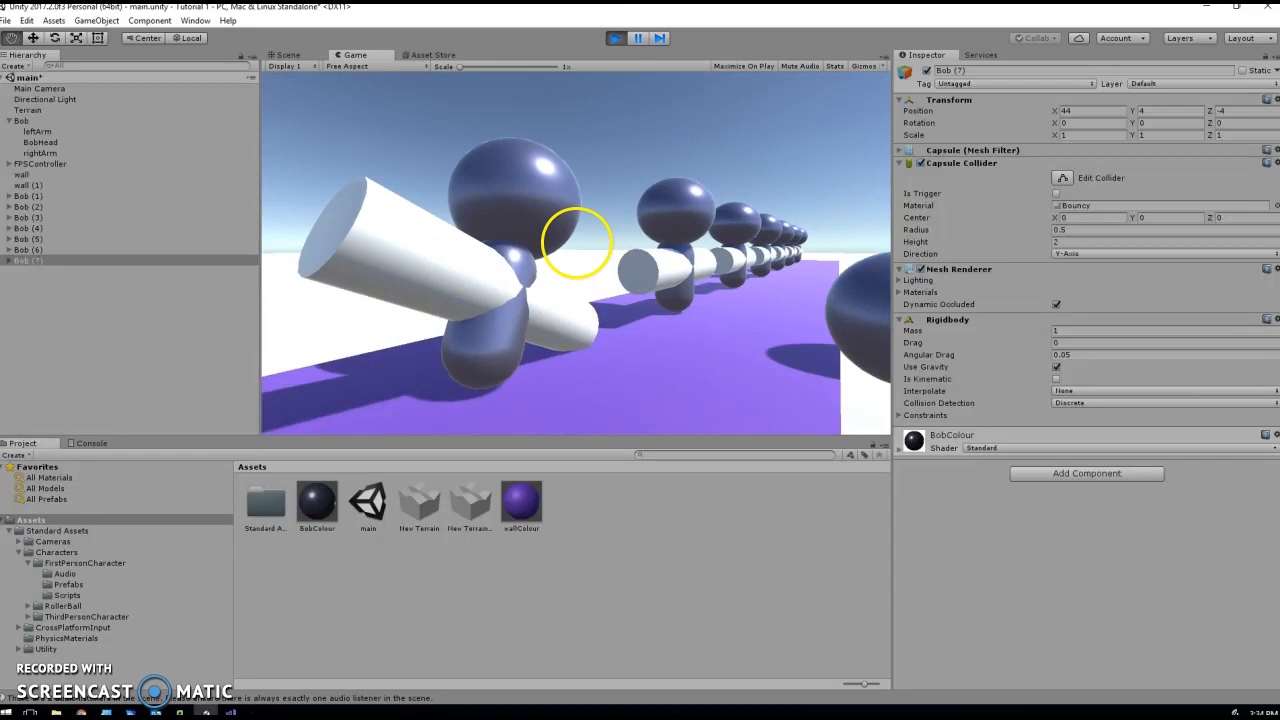
pyautogui.press('w')
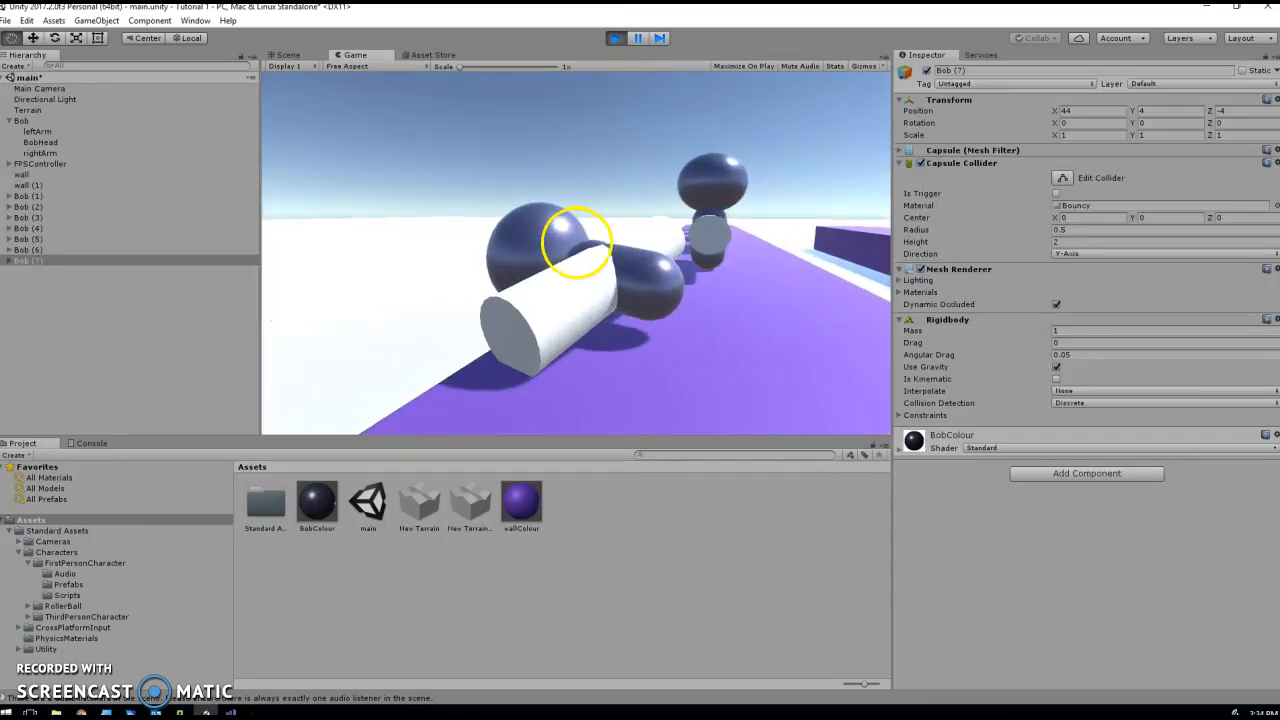
pyautogui.press('w')
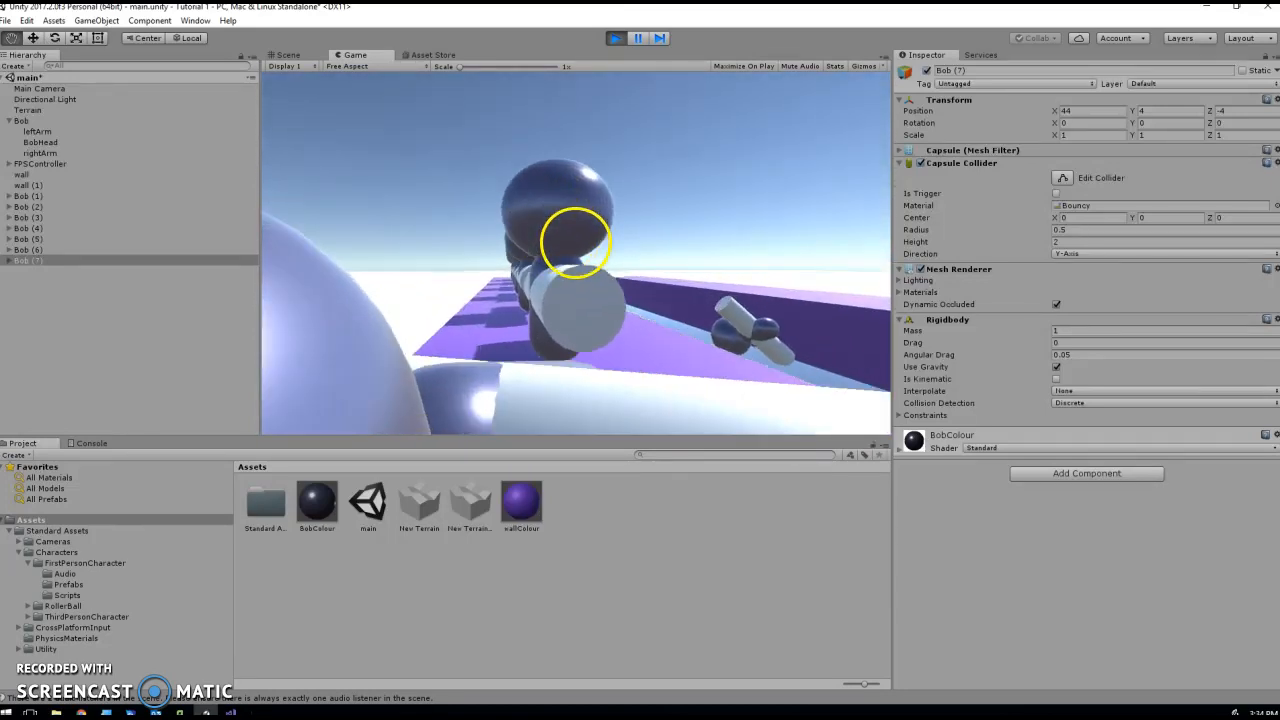
pyautogui.press('w')
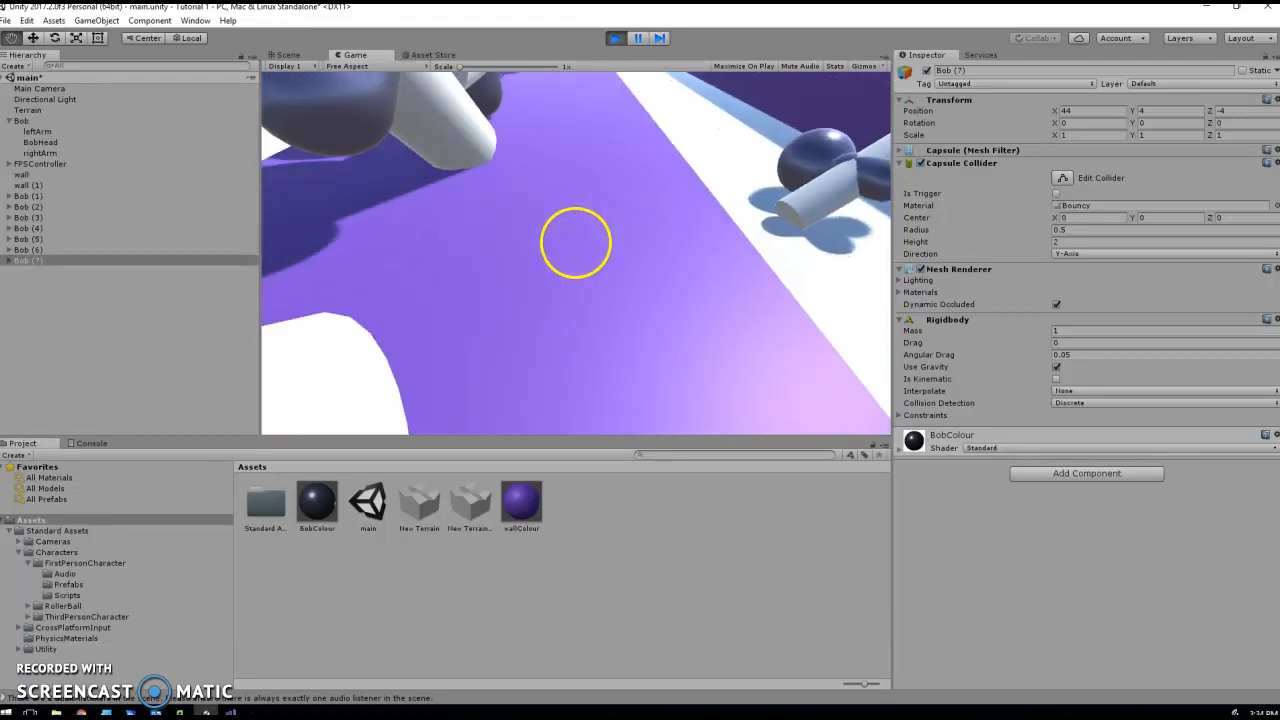
pyautogui.press('w')
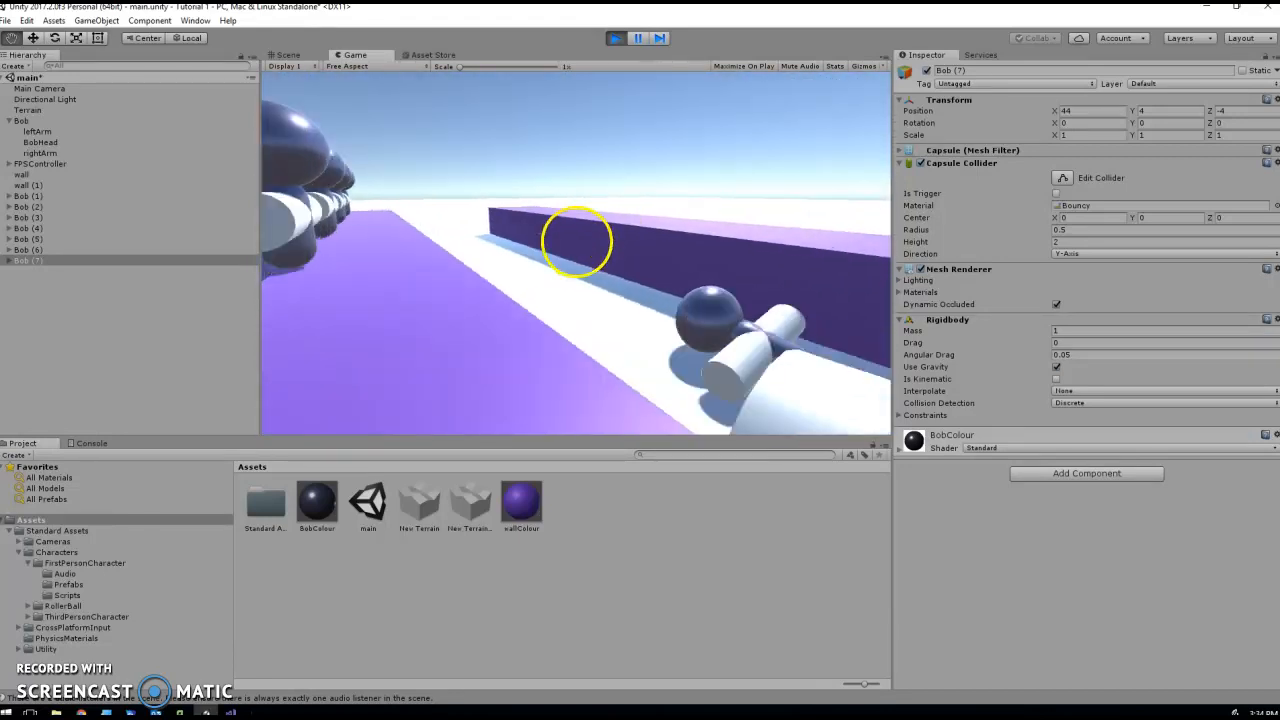
pyautogui.press('w')
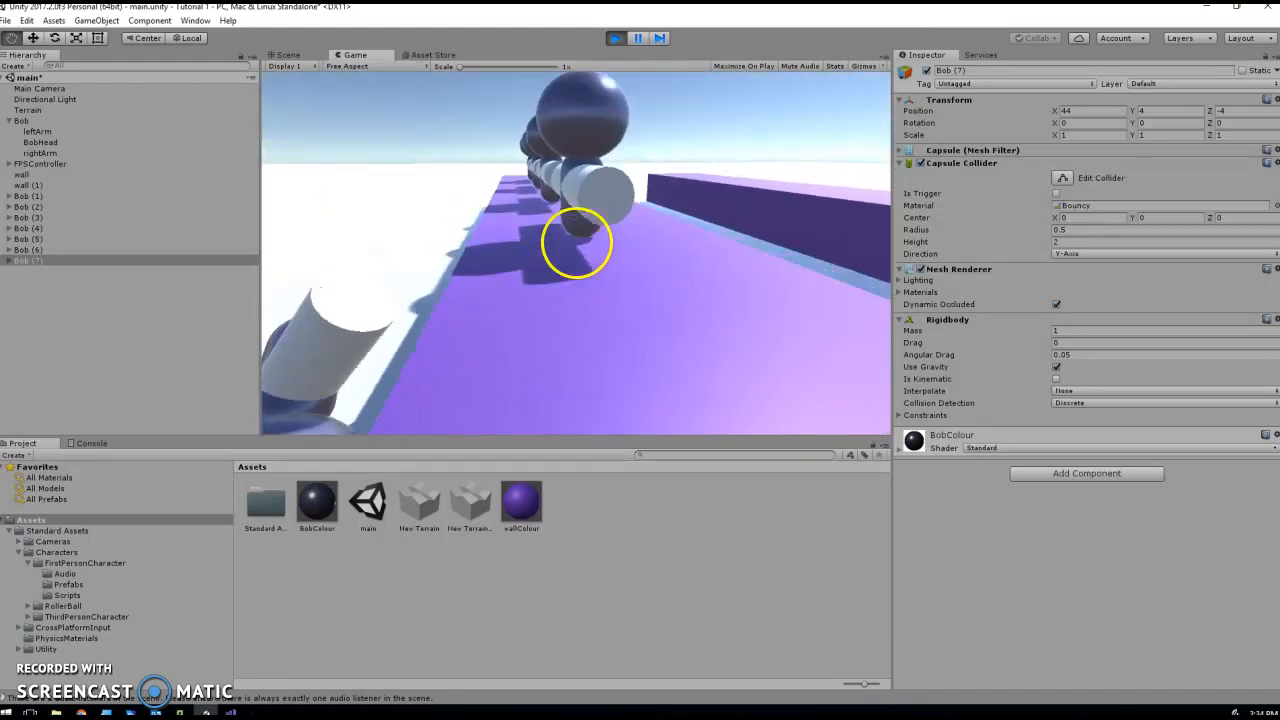
pyautogui.press('w')
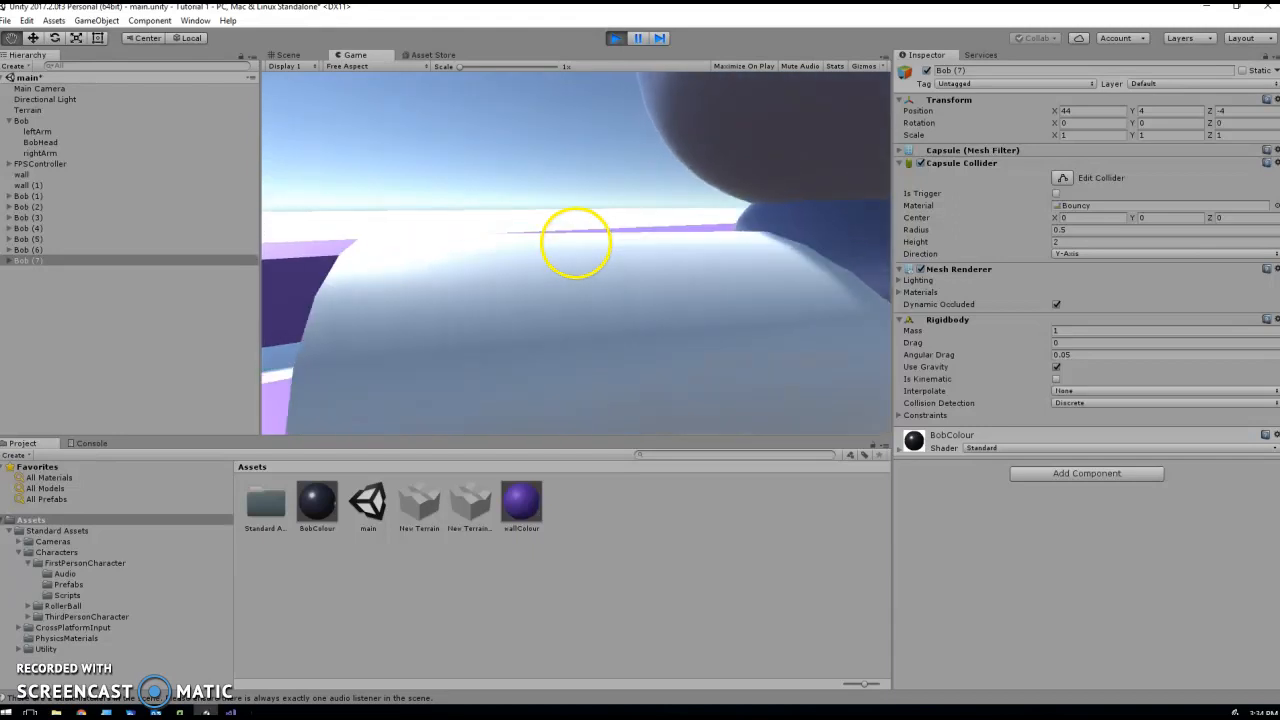
pyautogui.press('w')
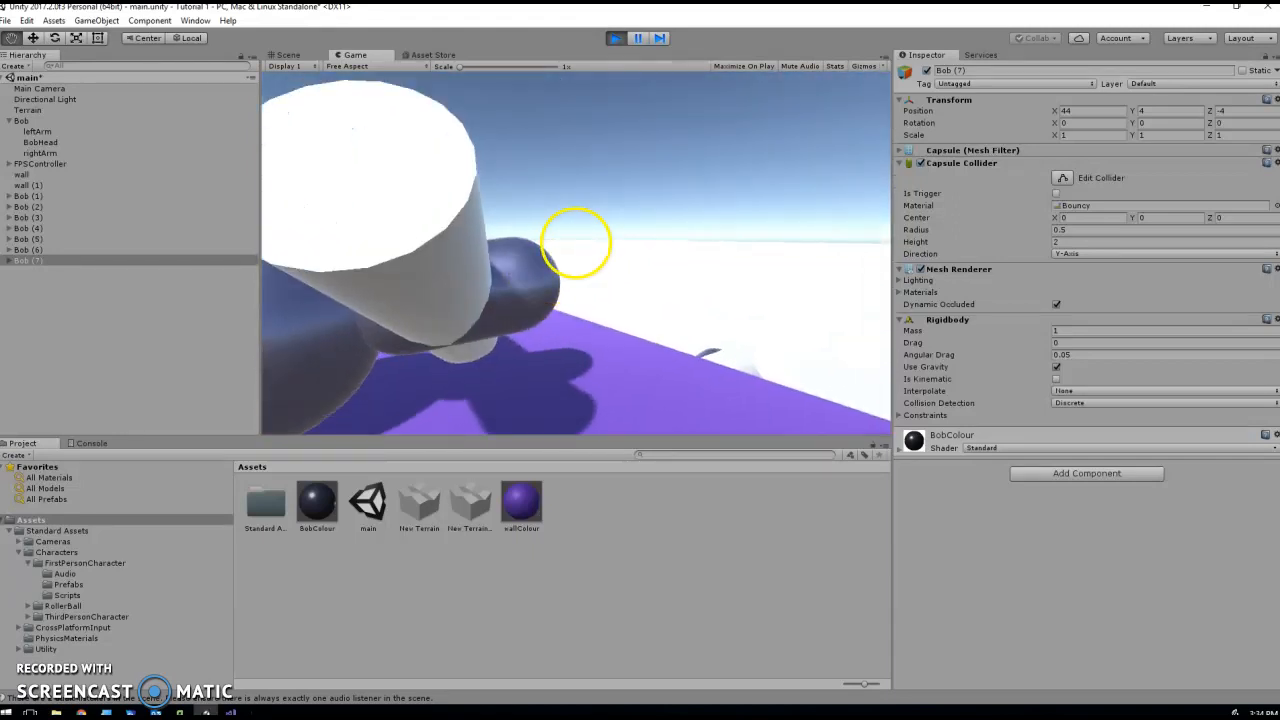
pyautogui.press('w')
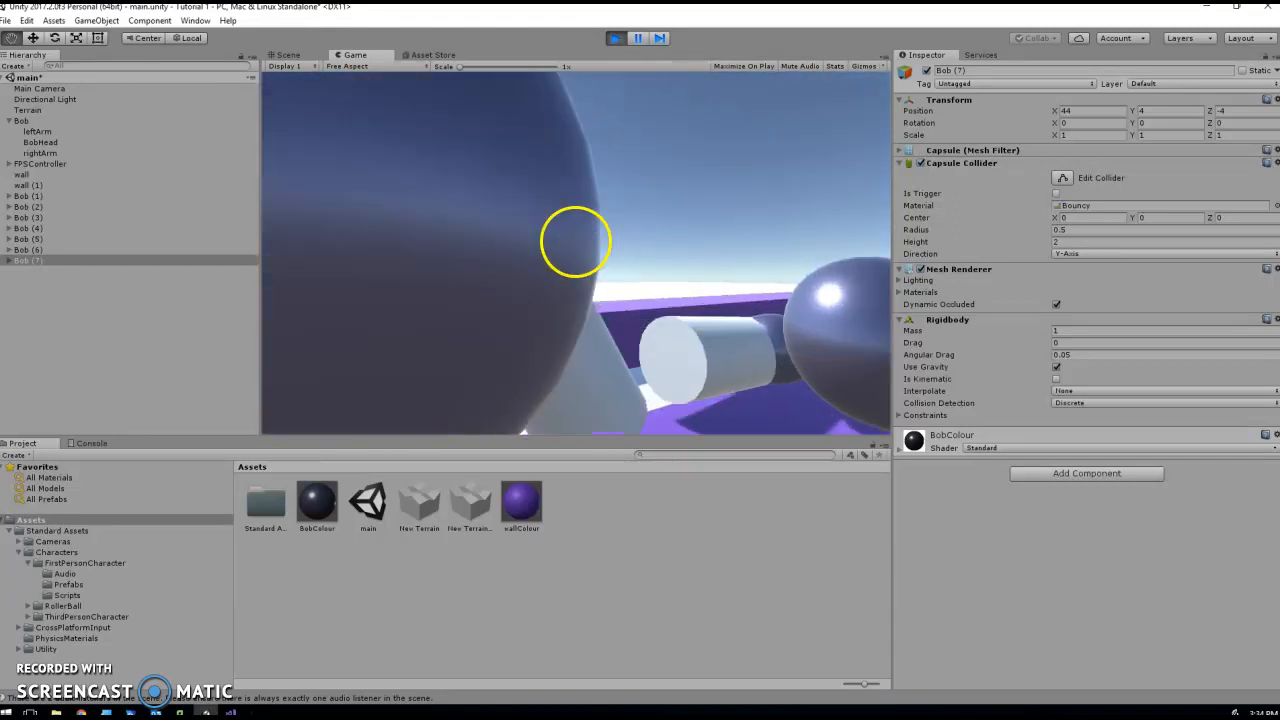
pyautogui.press('w')
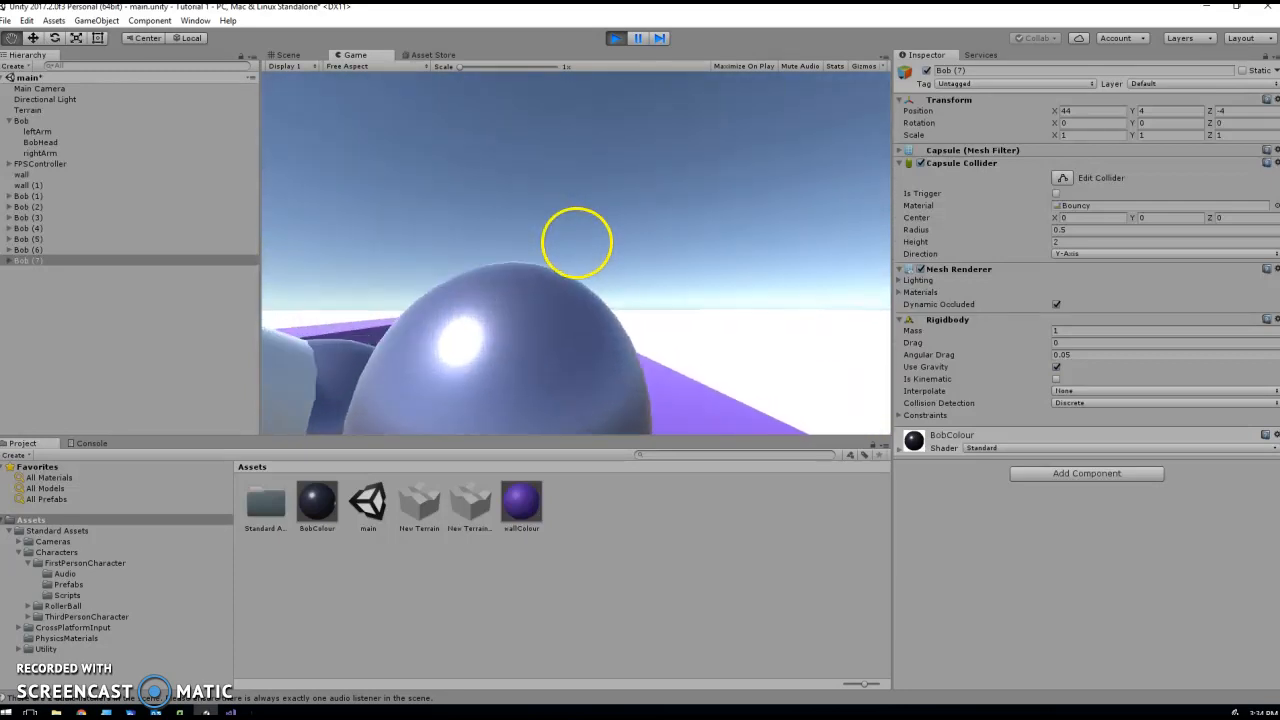
pyautogui.press('w')
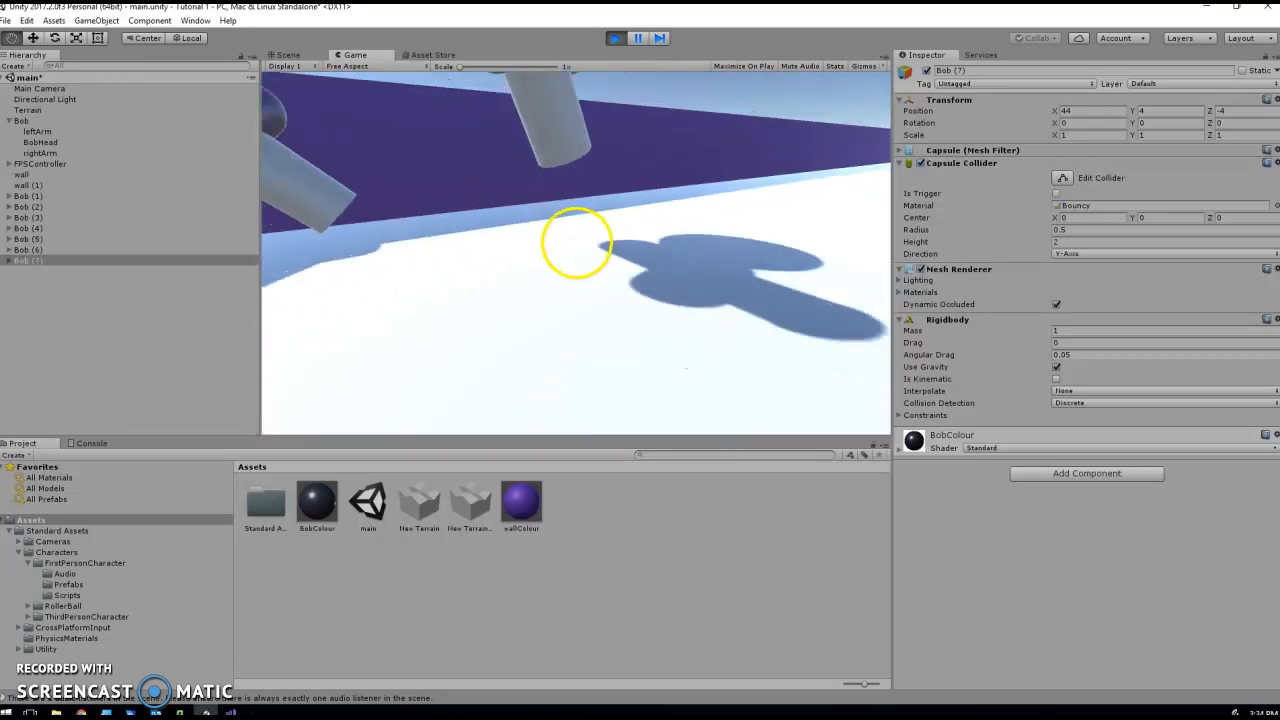
pyautogui.press('w')
pyautogui.press('w')
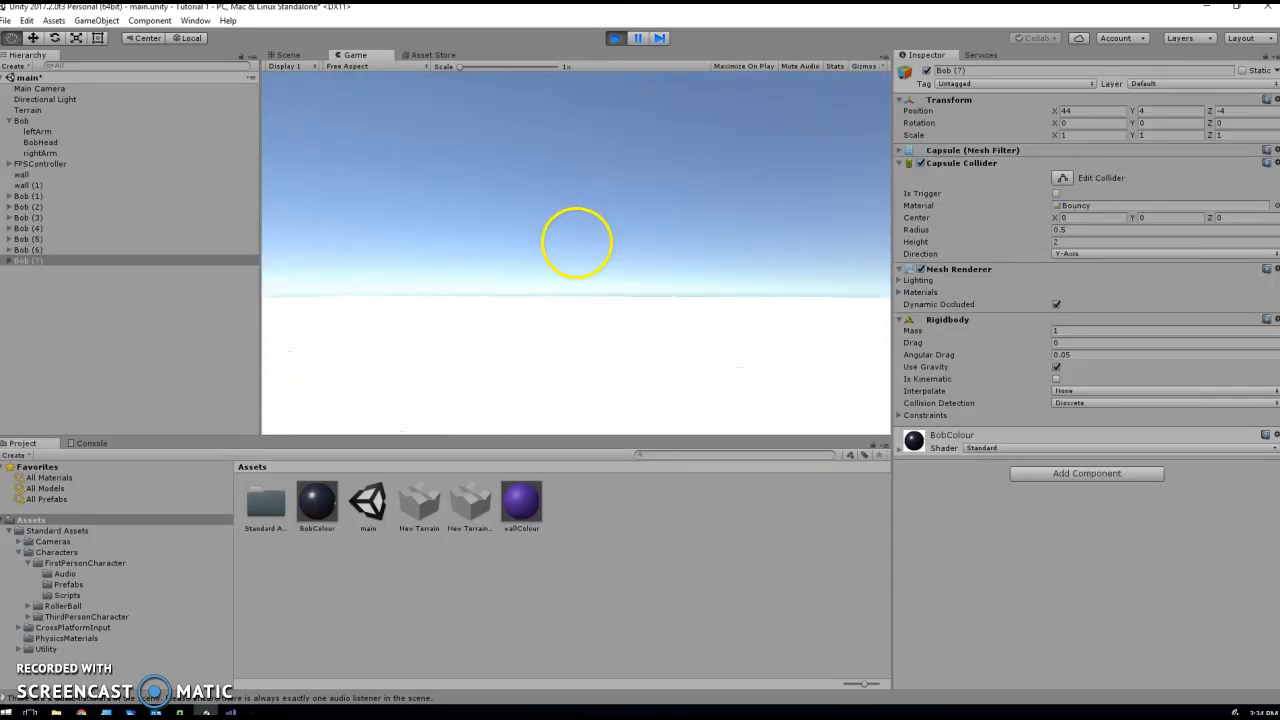
pyautogui.press('Escape')
pyautogui.click(611, 38)
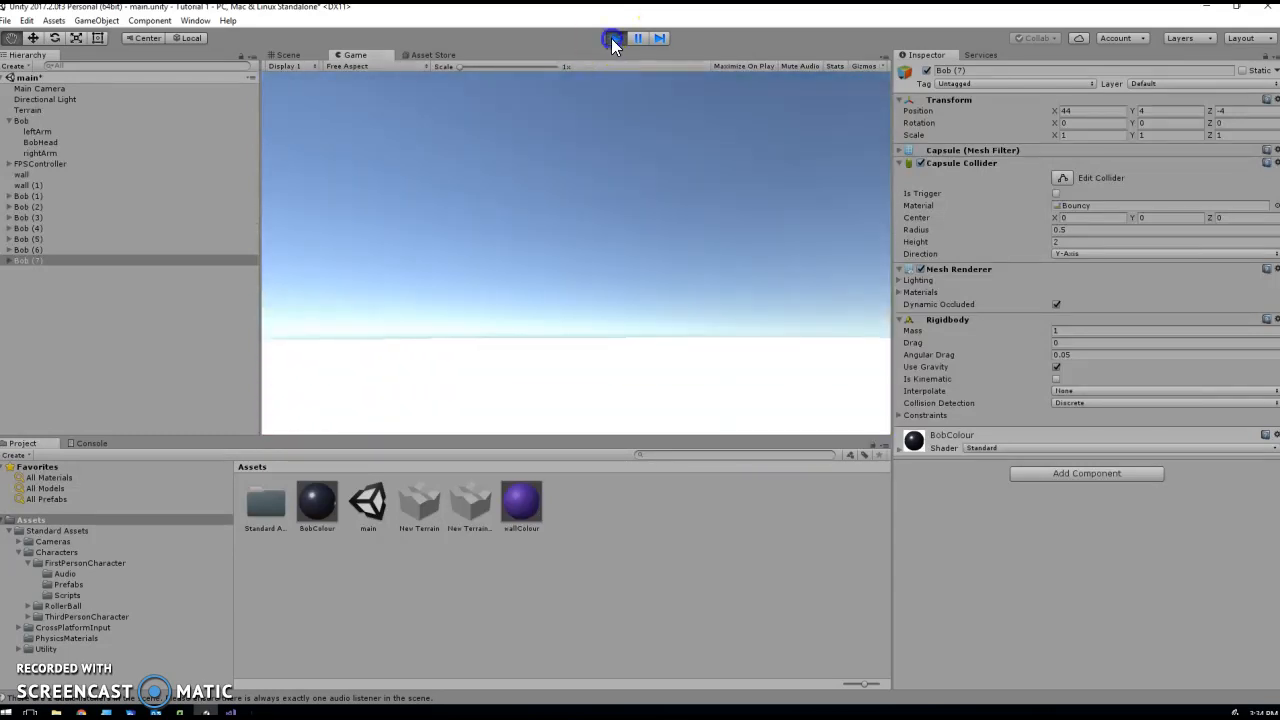
# Set the FPSController's Jump Speed to 2 and Stick To Ground Force to 2.
pyautogui.click(40, 163)
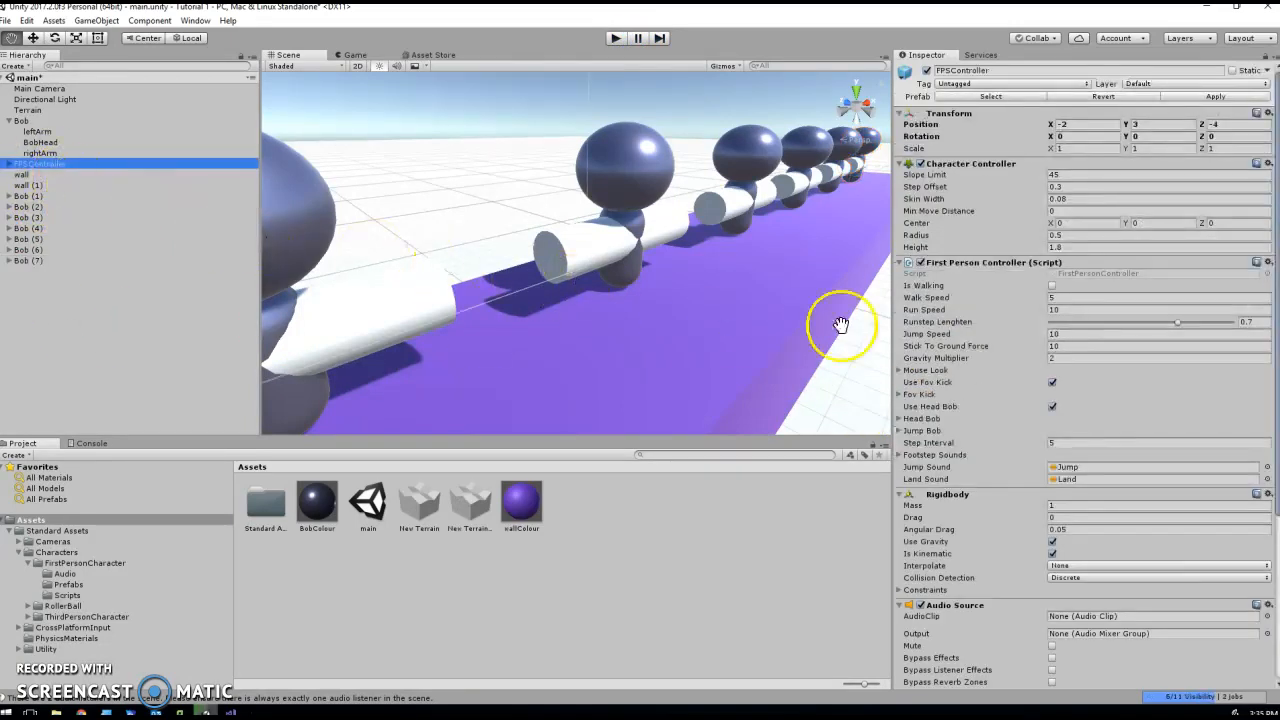
pyautogui.click(1082, 334)
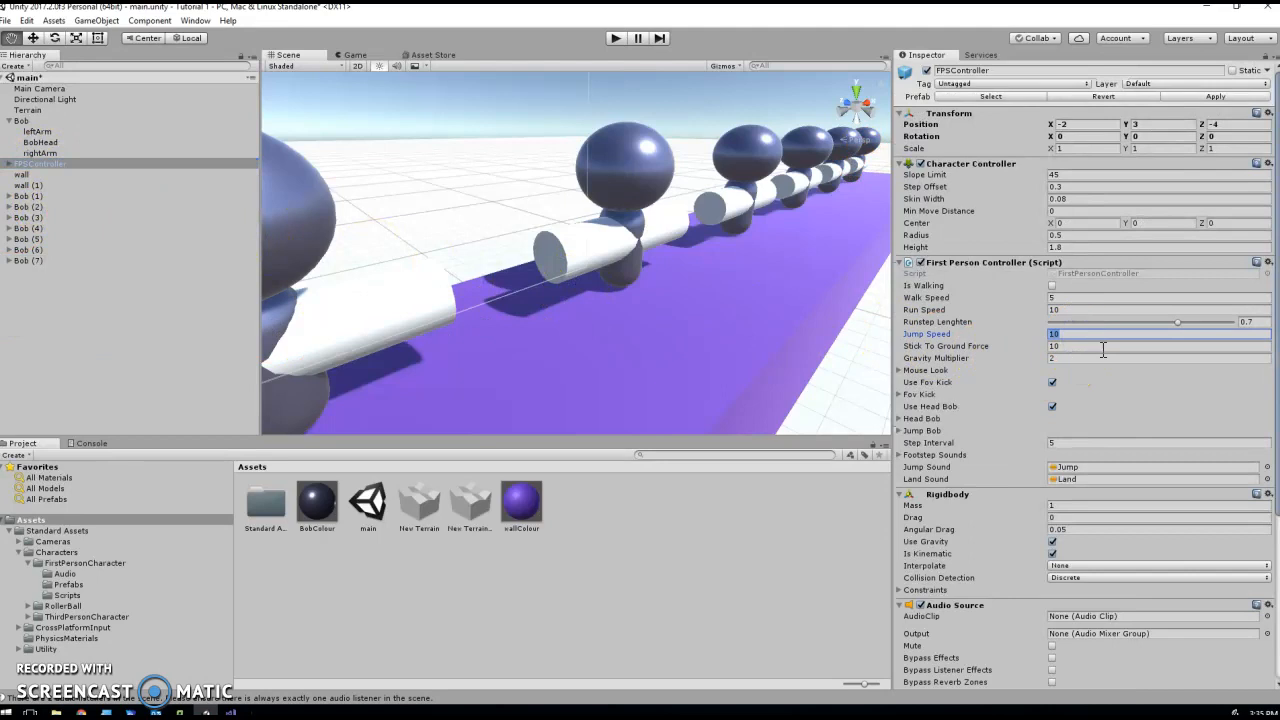
pyautogui.click(1068, 347)
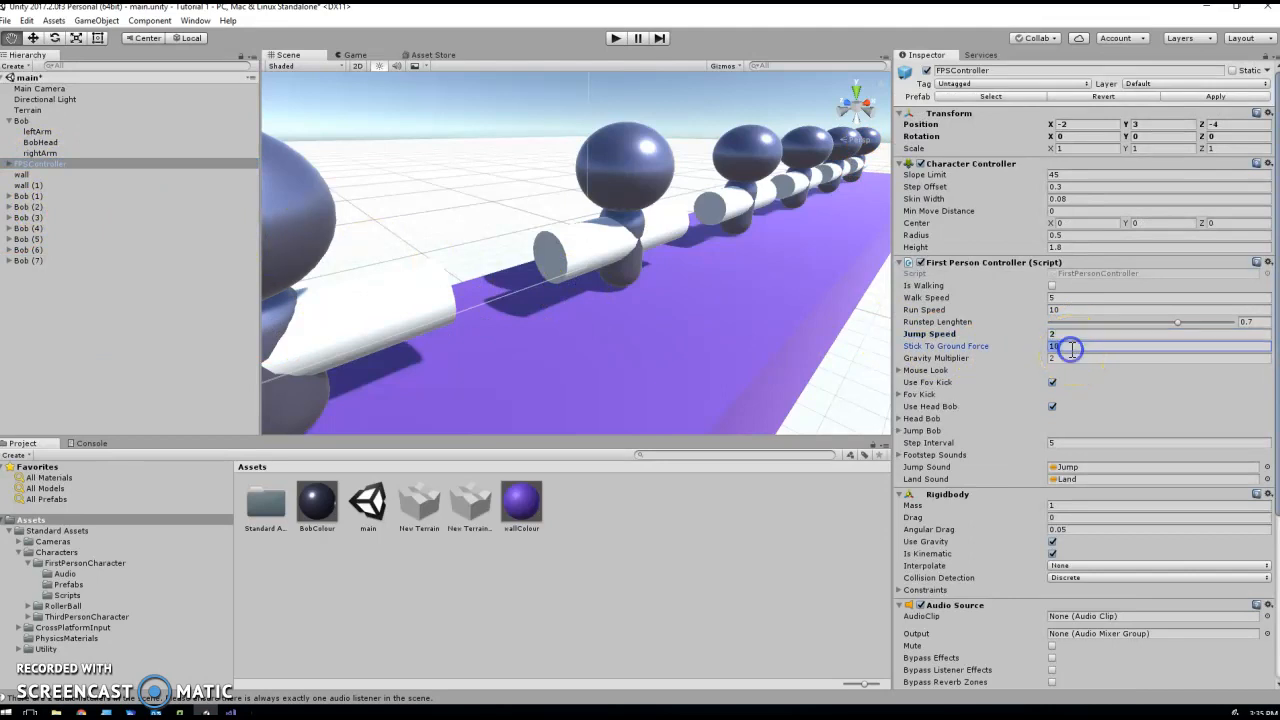
pyautogui.write('2')
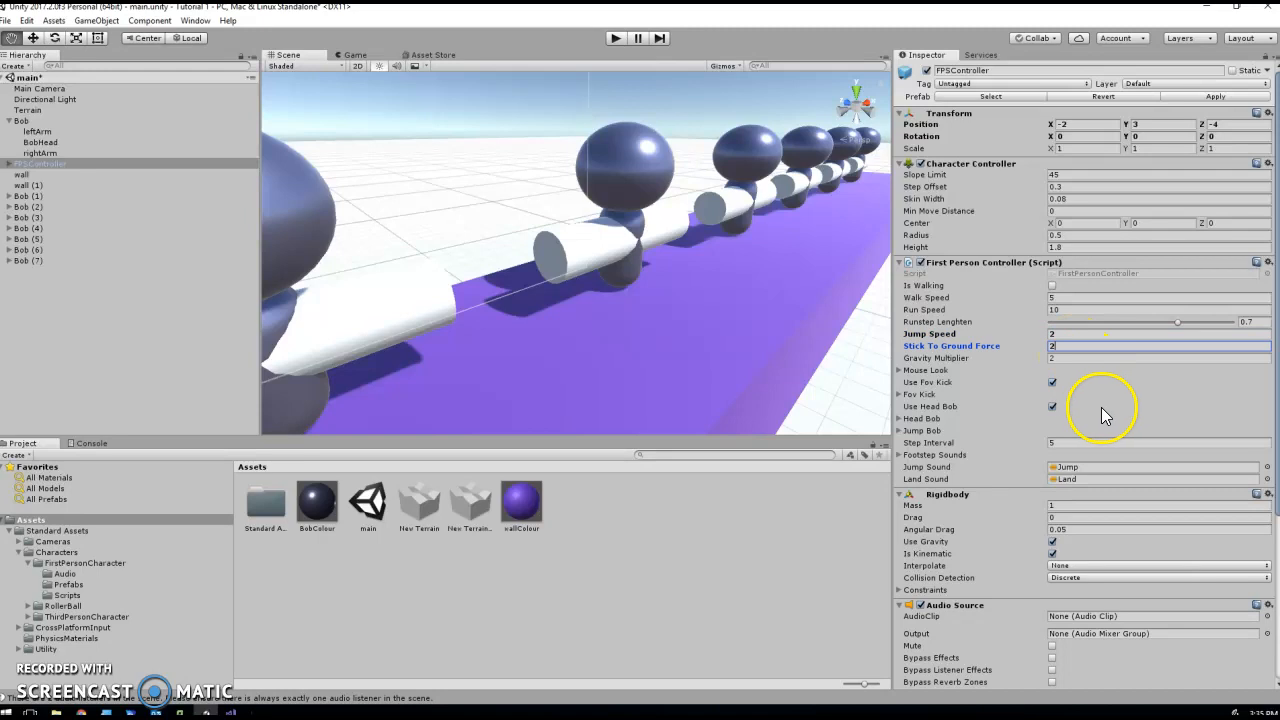
# Playtest the jump settings by walking the first-person controller off the wall and jumping between the two purple walls, and stop play mode.
pyautogui.click(615, 38)
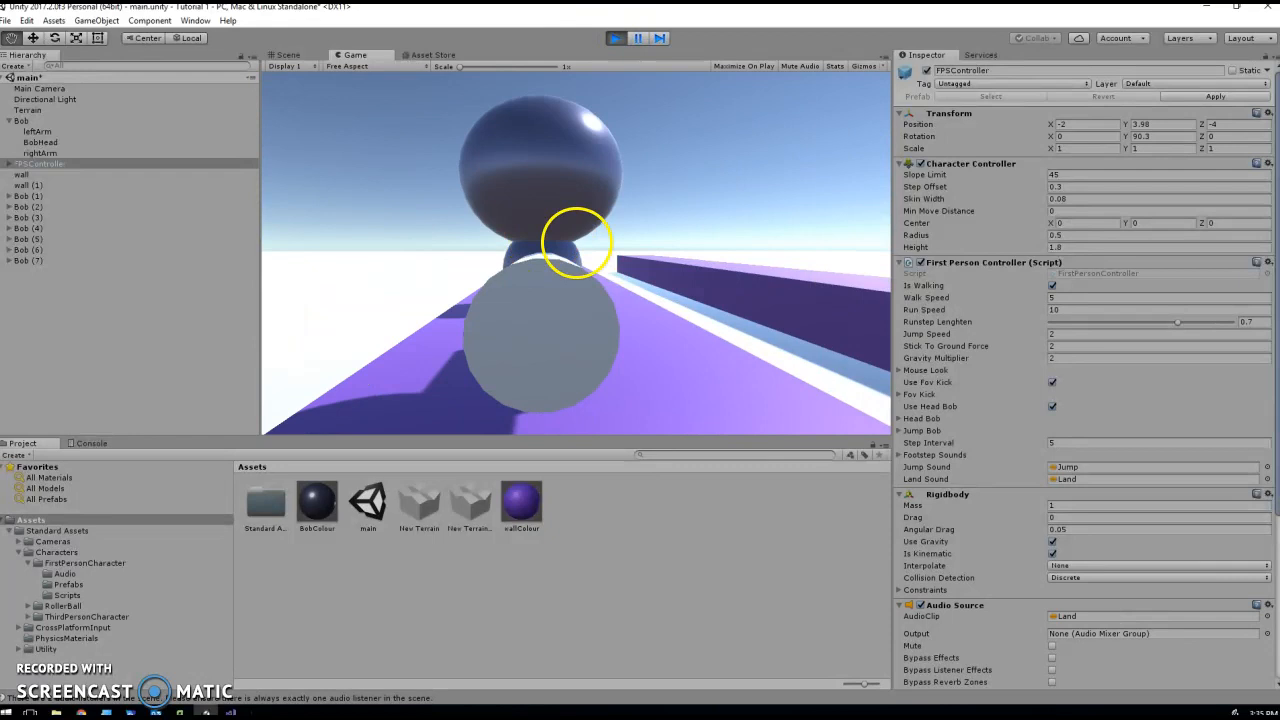
pyautogui.press('w')
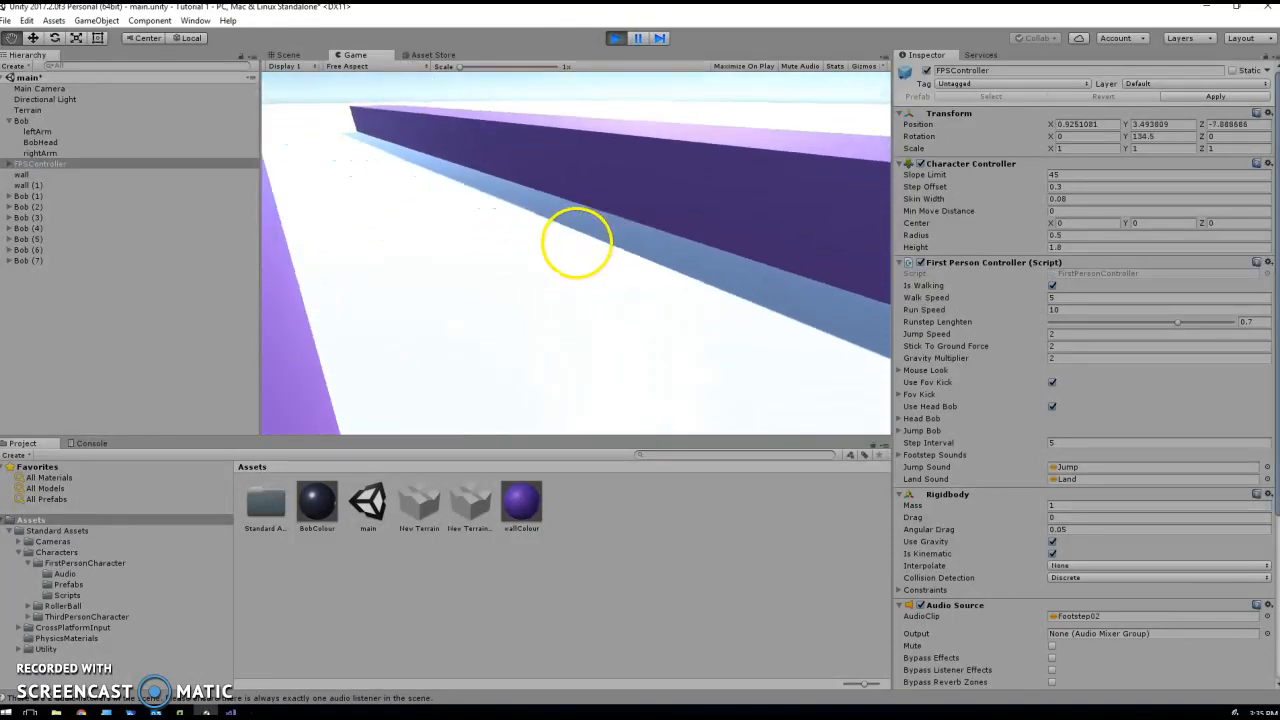
pyautogui.press('w')
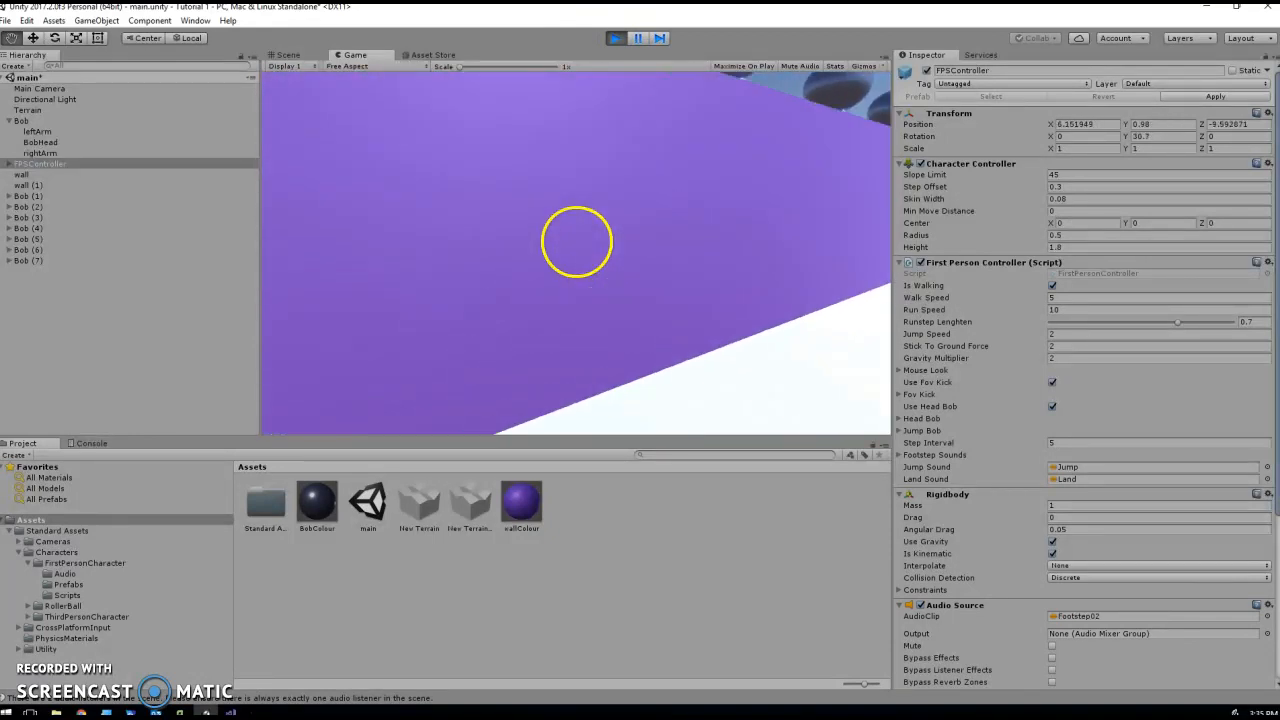
pyautogui.press('w')
pyautogui.press('space')
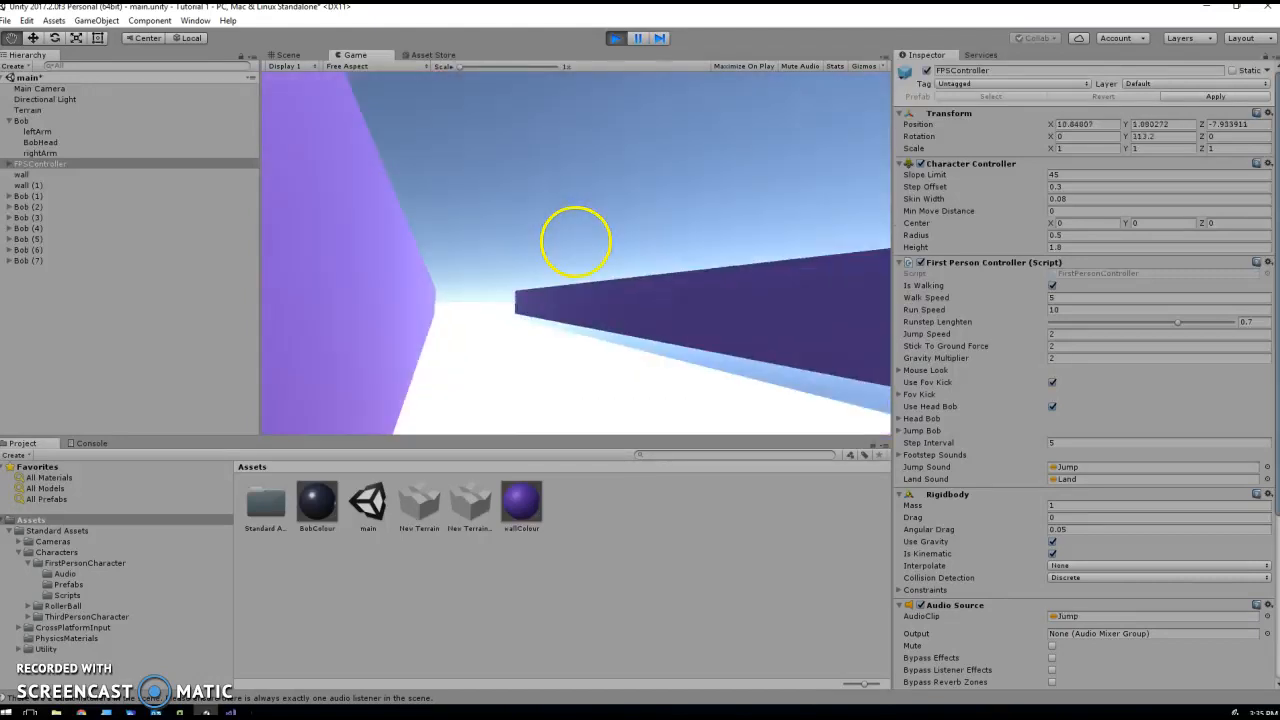
pyautogui.press('w')
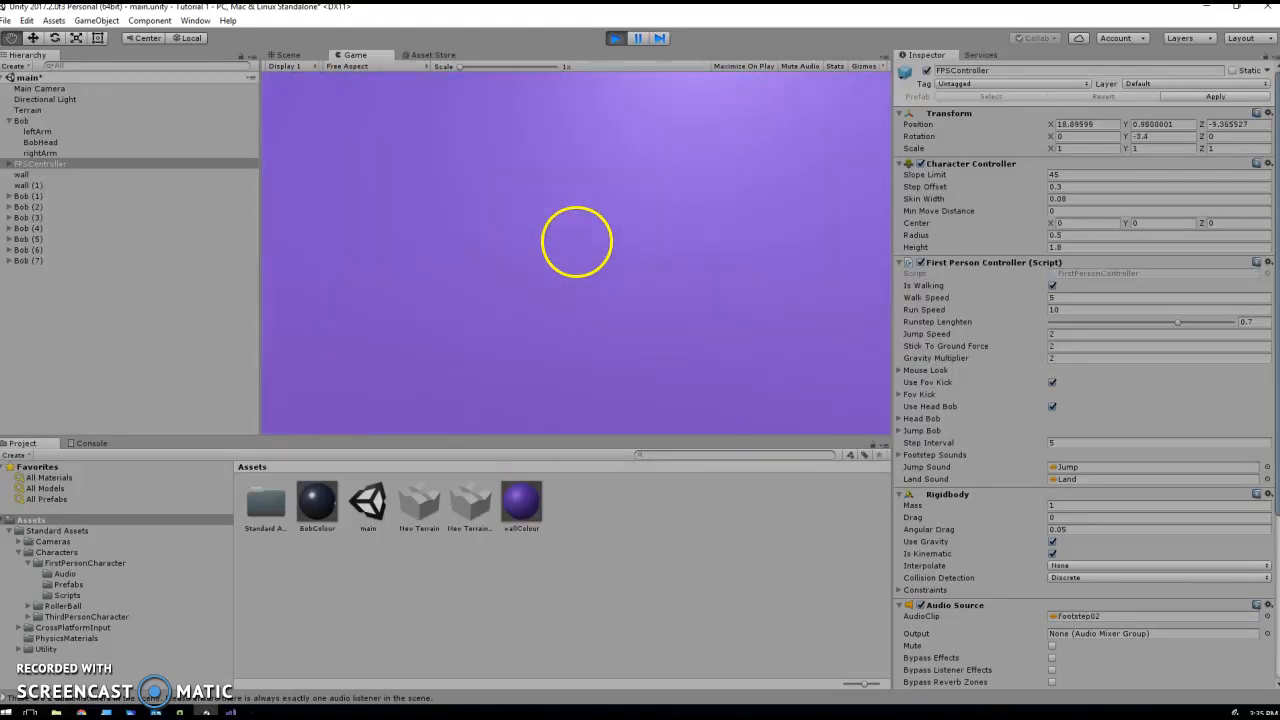
pyautogui.press('w')
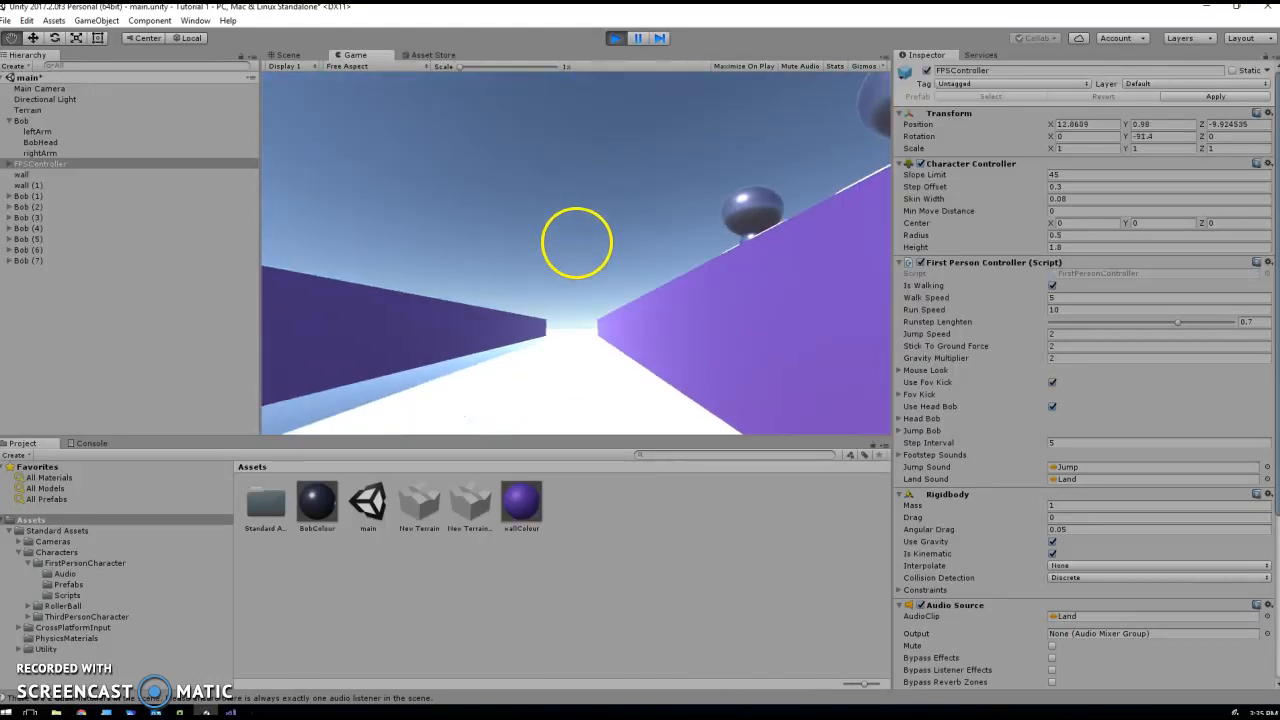
pyautogui.click(614, 38)
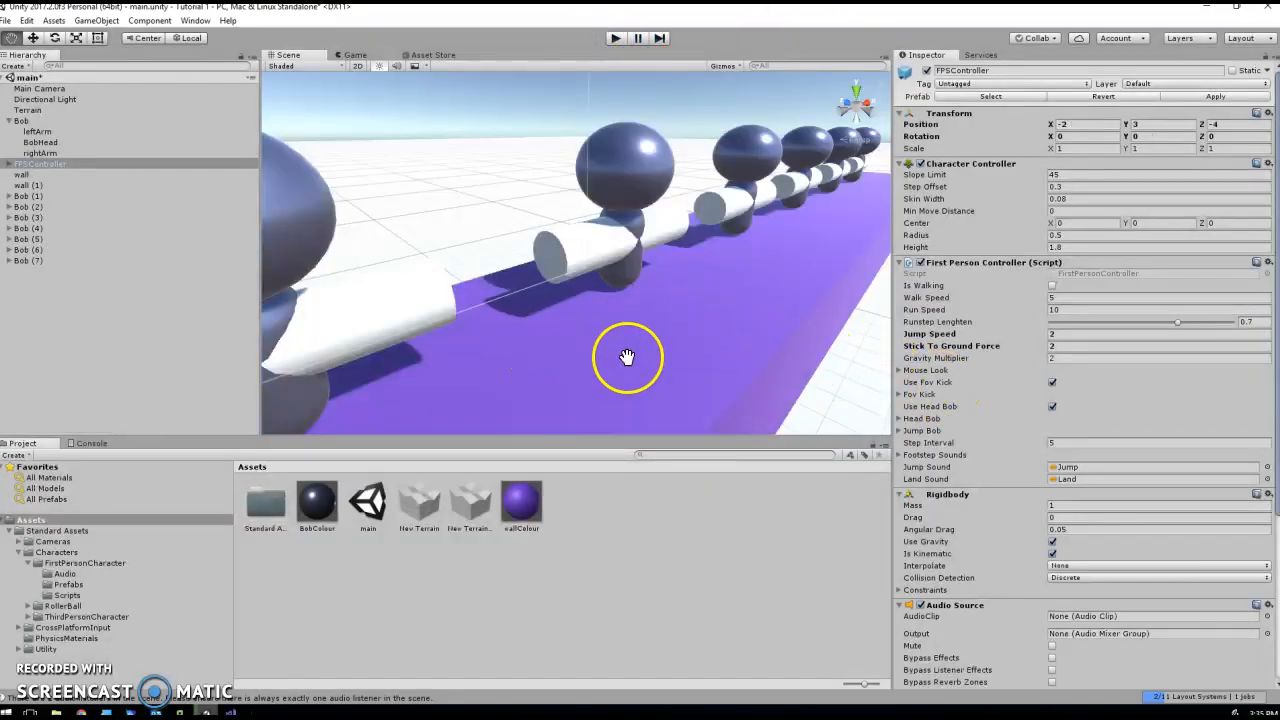
pyautogui.moveTo(806, 311); pyautogui.dragTo(893, 334, button='right')
pyautogui.click(798, 340)
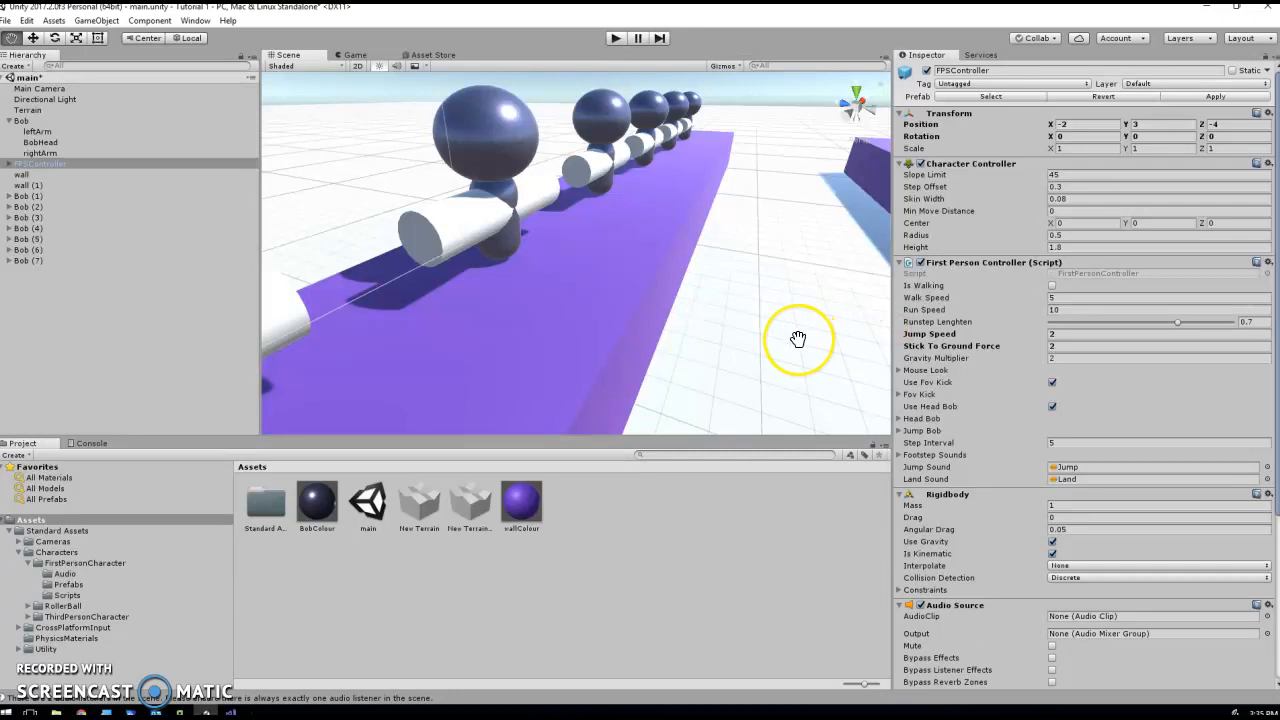